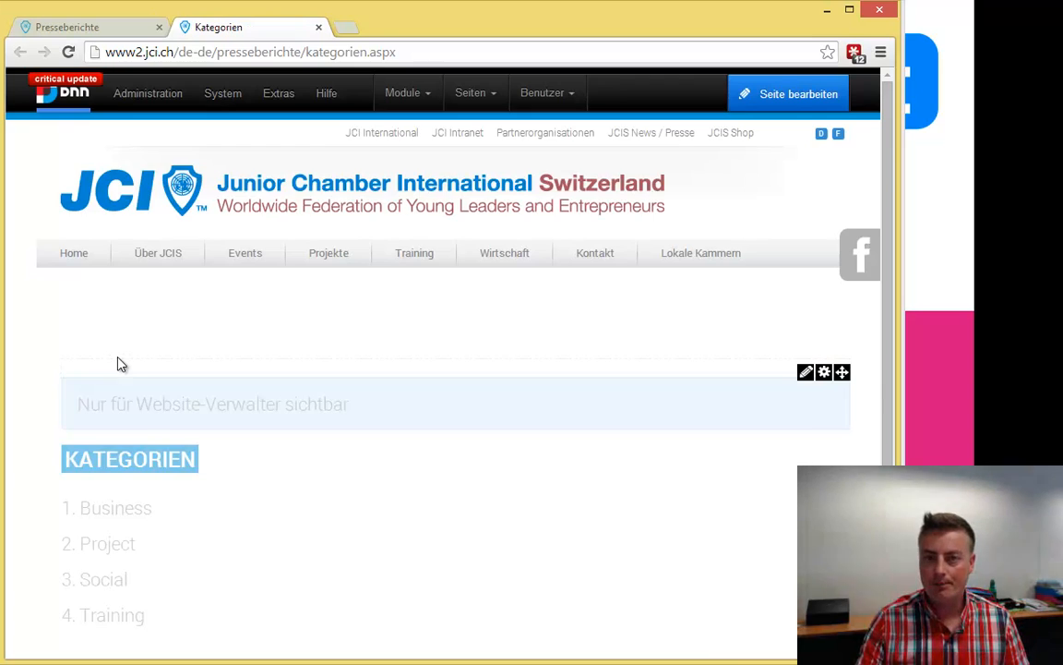
# Add a new category with the German title NAKO to the categories list and save it
pyautogui.scroll(-2, 485, 420)
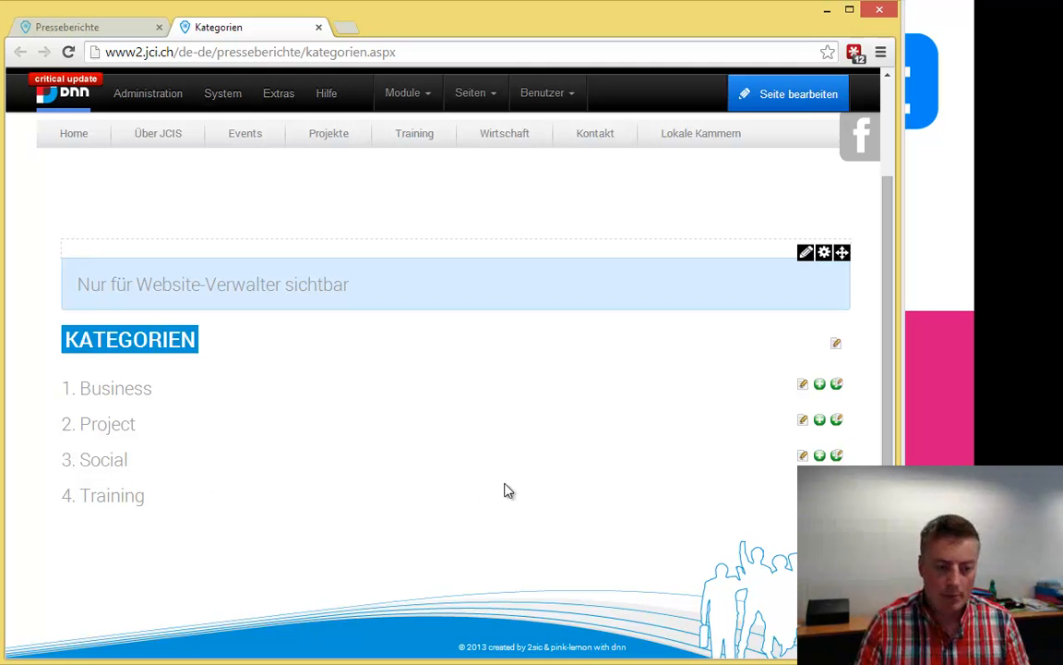
pyautogui.click(837, 456)
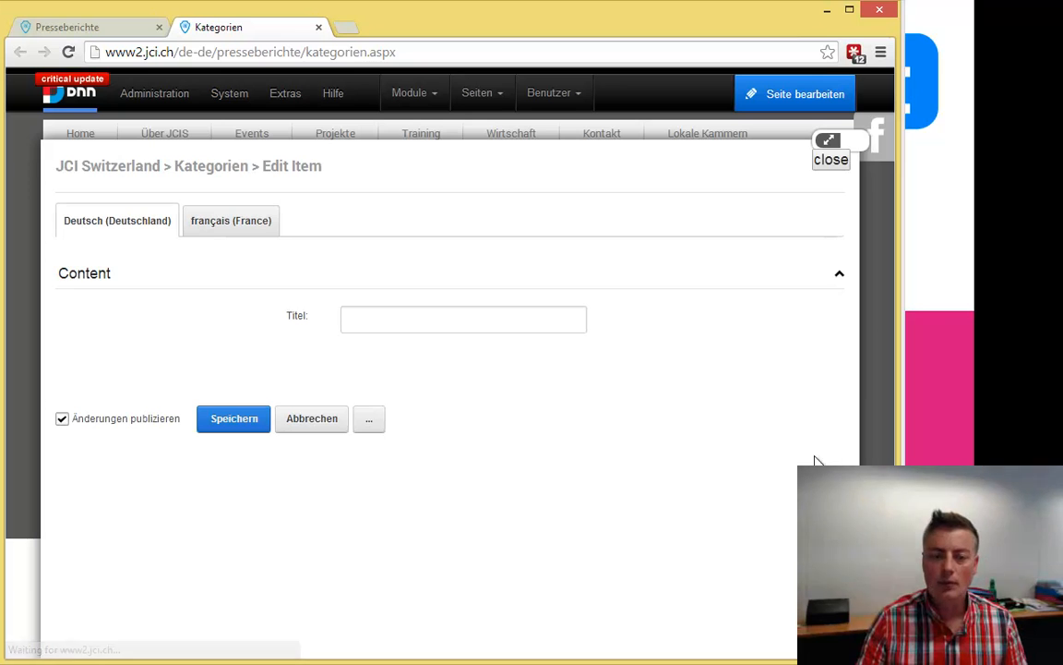
pyautogui.click(373, 320)
pyautogui.write('NAKO')
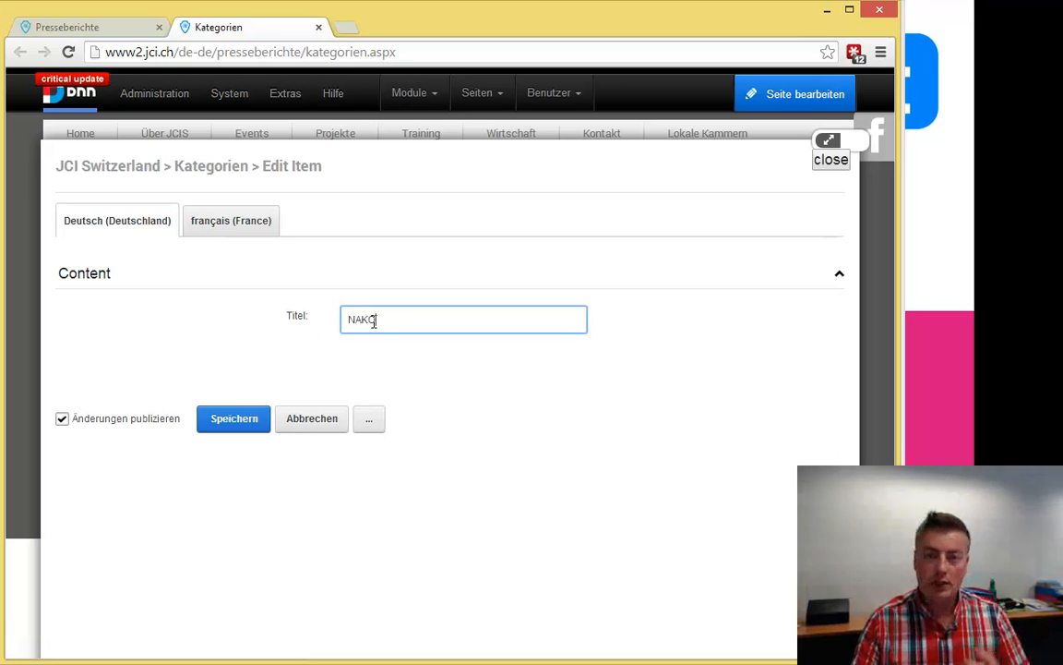
pyautogui.click(242, 422)
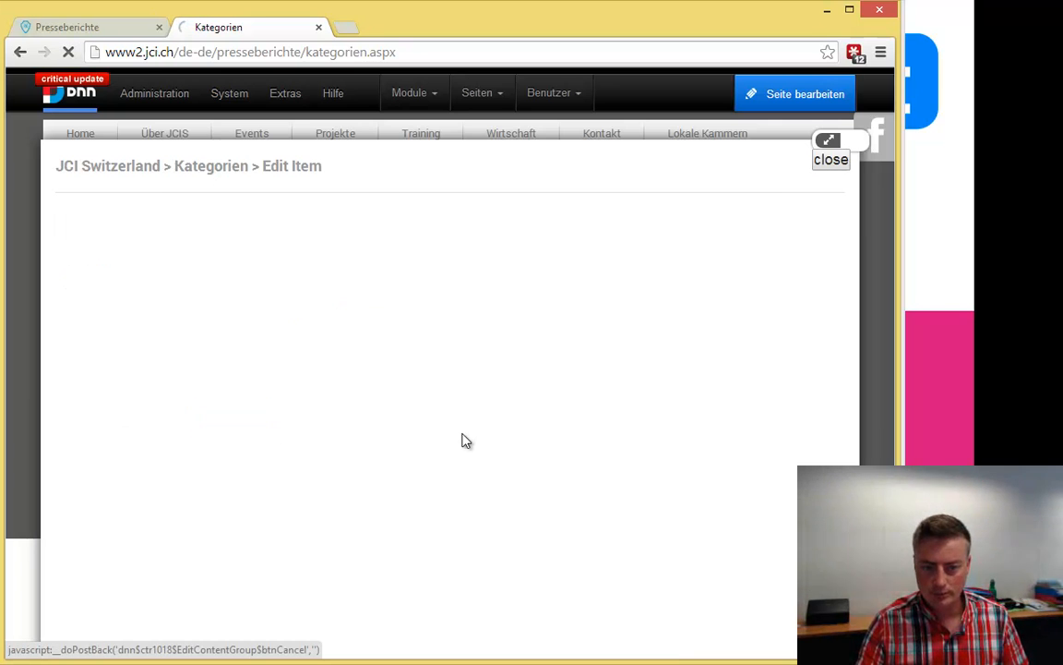
pyautogui.moveTo(90, 379)
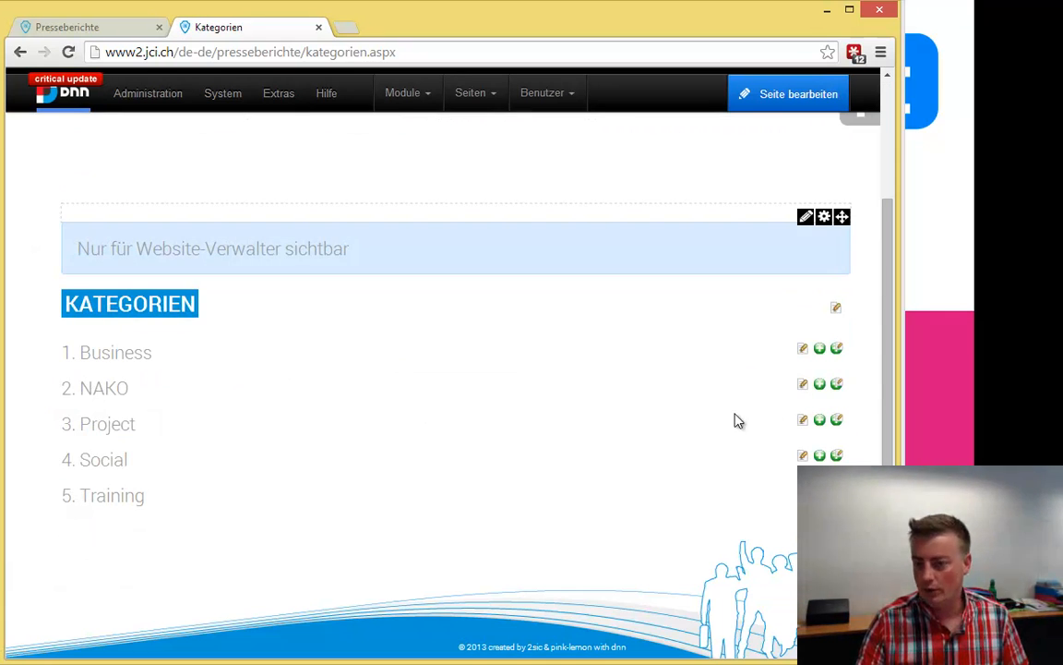
# Open the NAKO category, unlink its French title from the default language and set that title to CONA
pyautogui.click(804, 386)
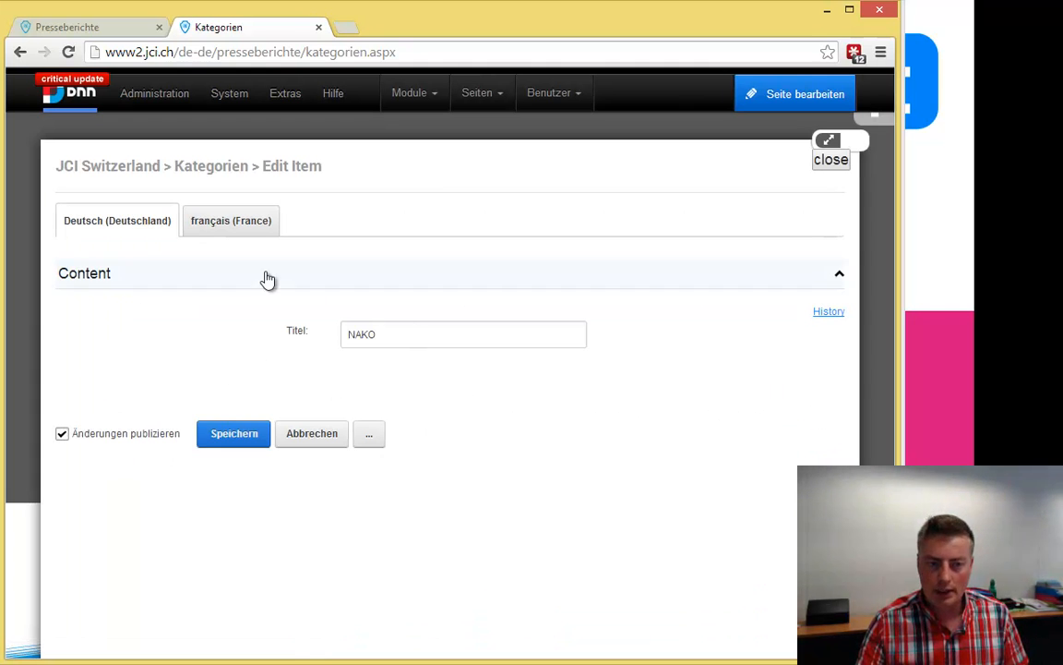
pyautogui.click(249, 218)
pyautogui.click(620, 330)
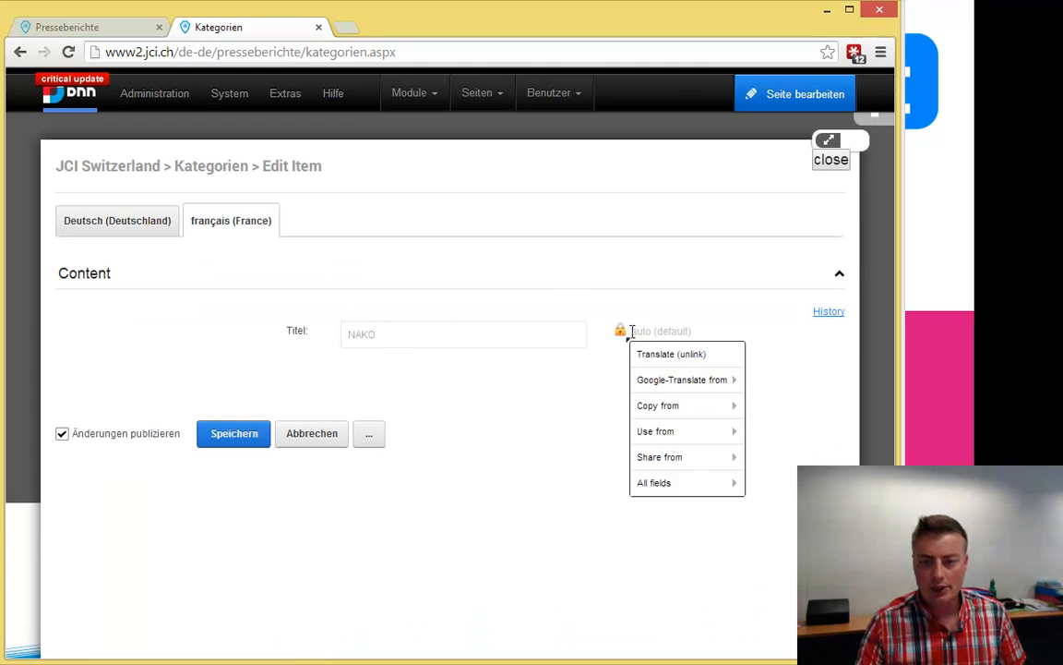
pyautogui.click(654, 355)
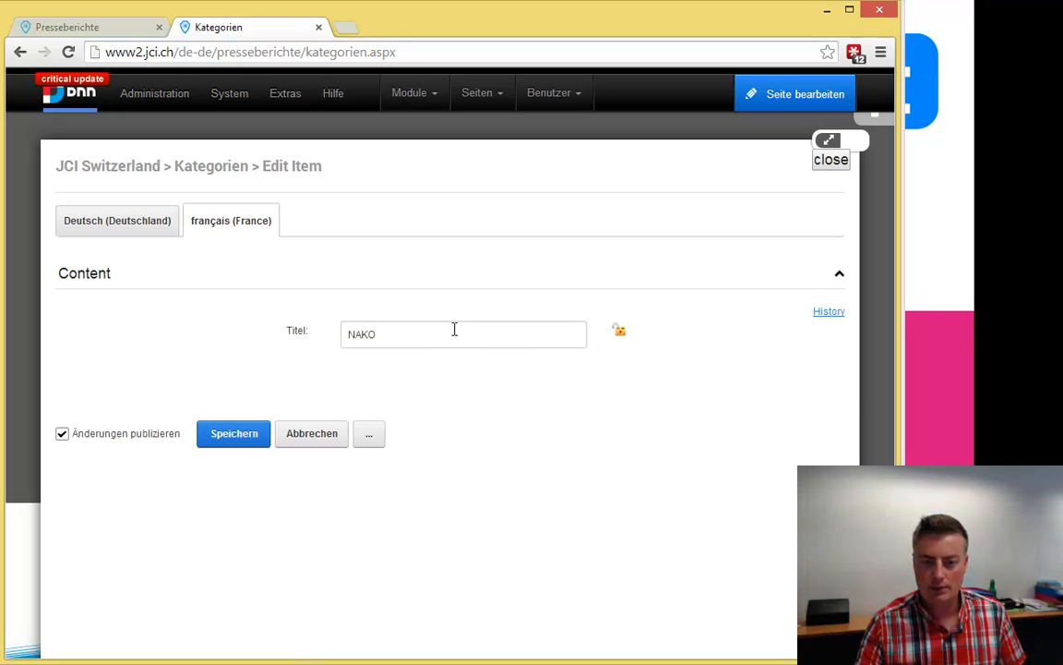
pyautogui.write('CONA')
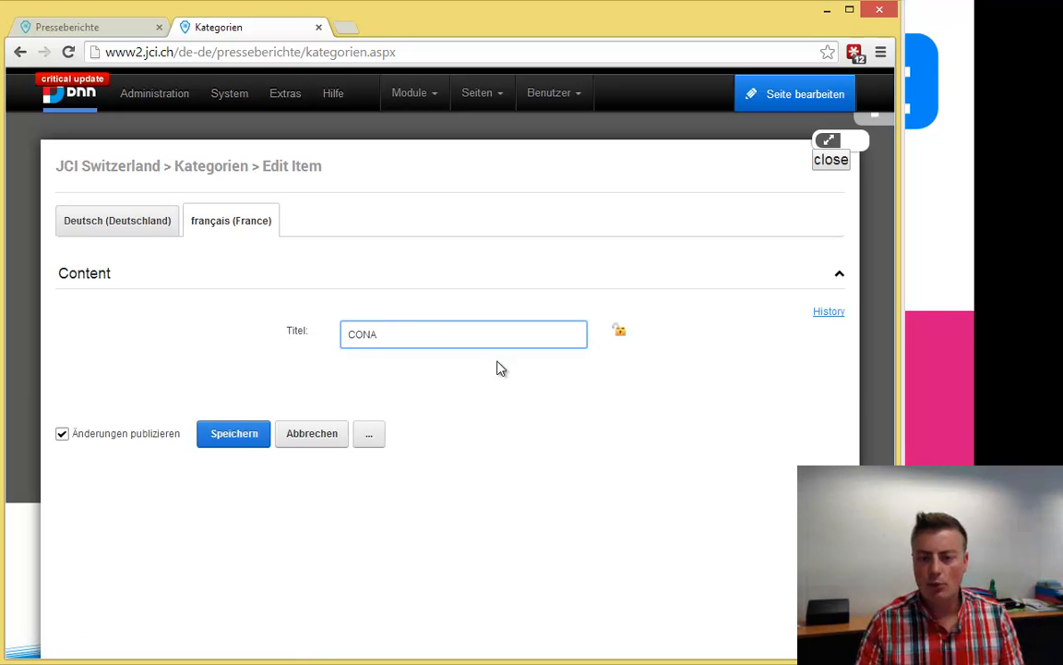
# Review the translation options for the French title, save the category and check the categories list
pyautogui.click(619, 333)
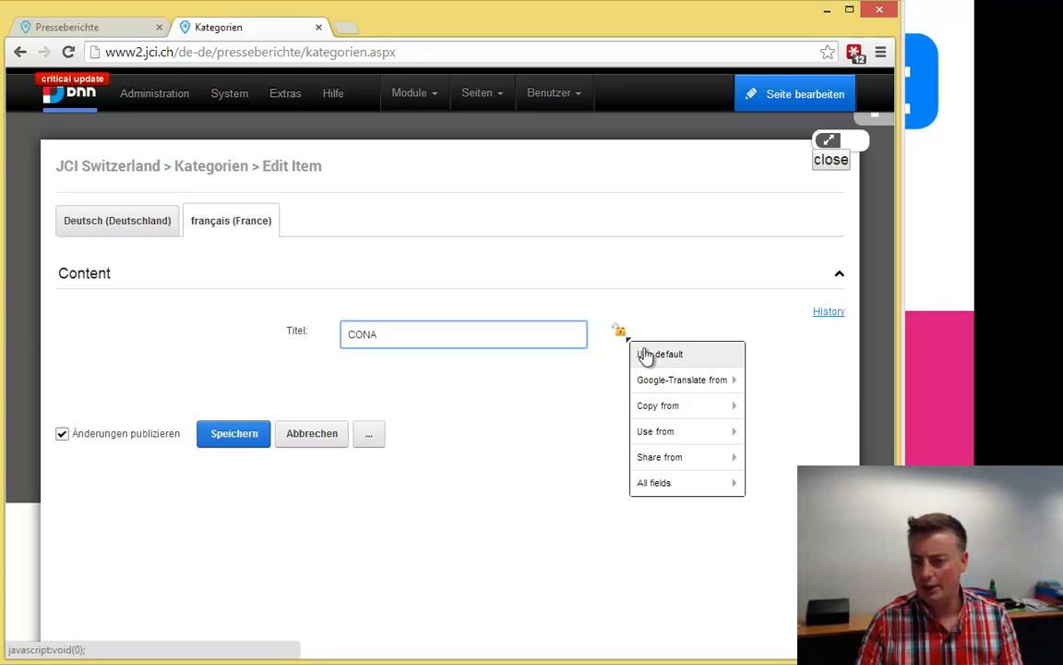
pyautogui.moveTo(673, 388)
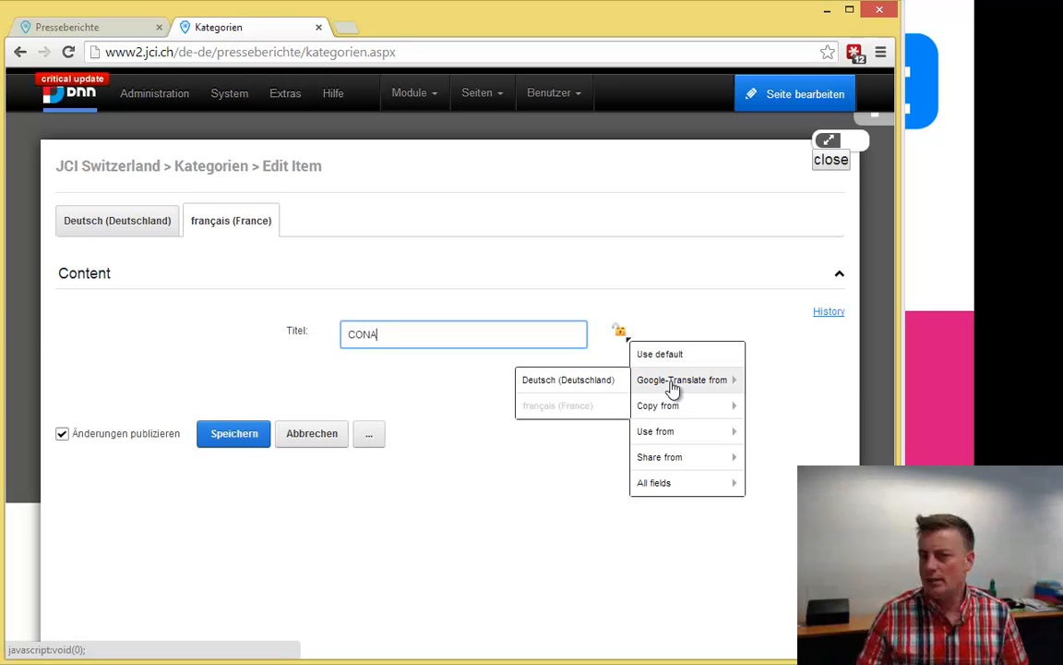
pyautogui.click(216, 364)
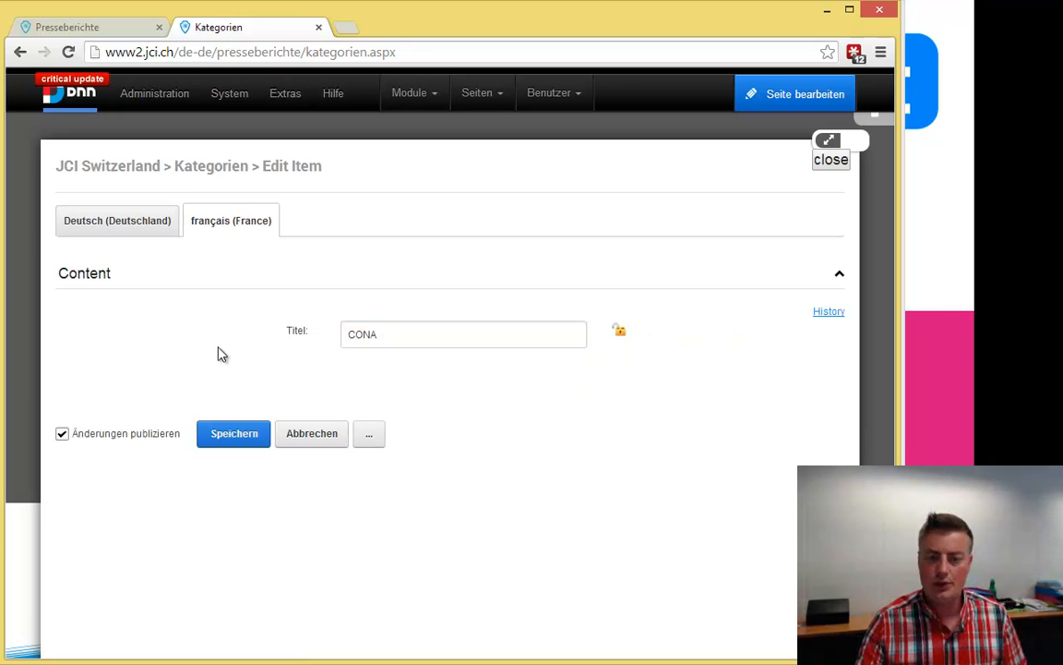
pyautogui.click(254, 442)
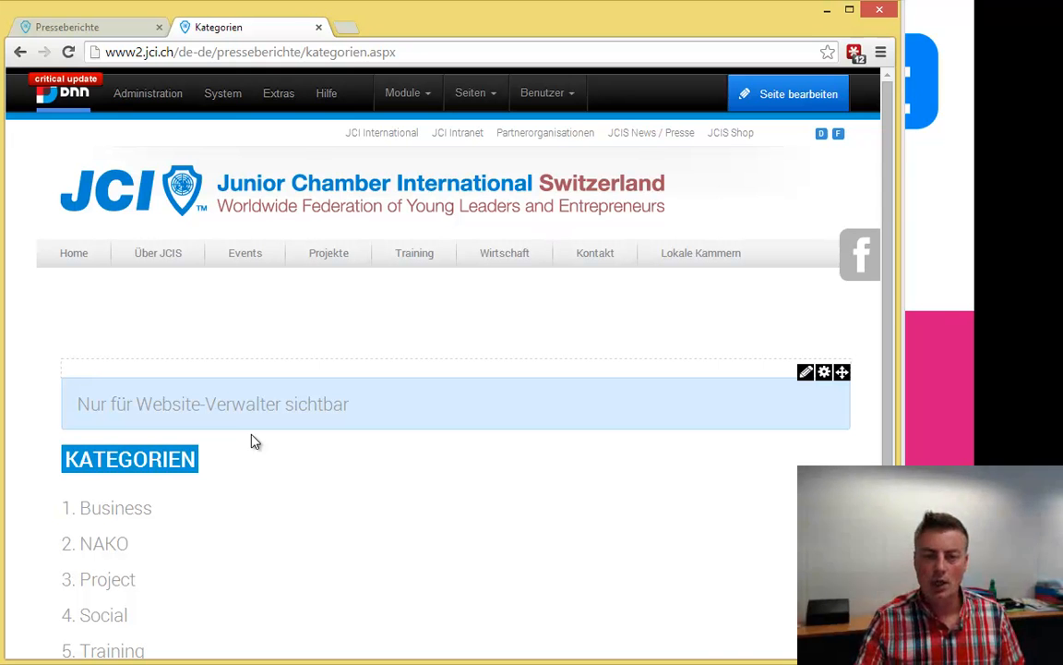
pyautogui.scroll(-3, 258, 453)
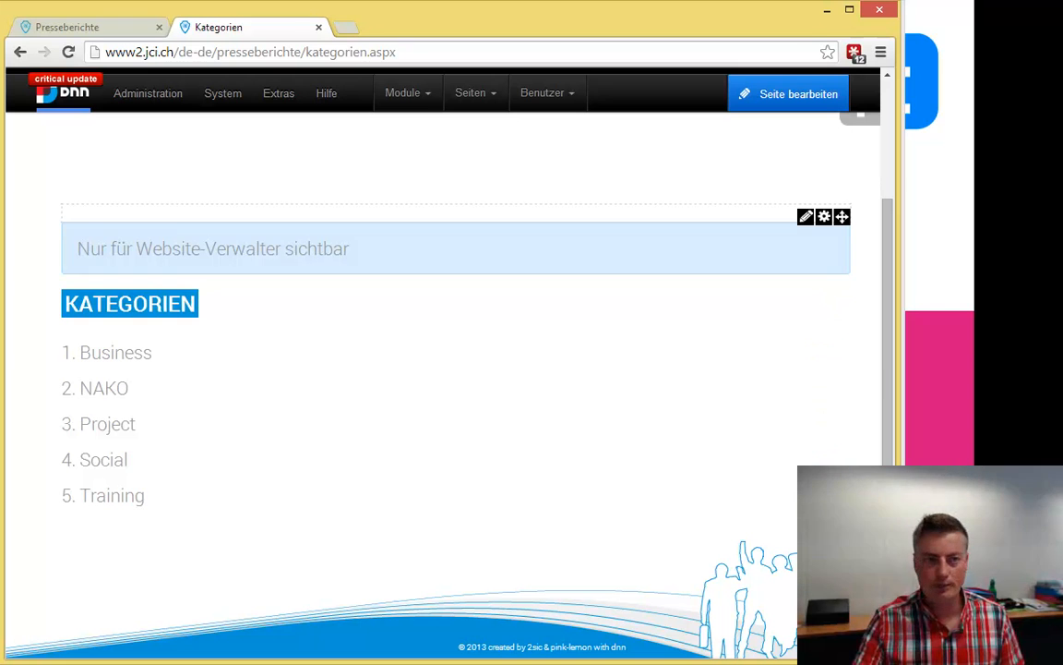
# Close the categories page, switch to the presentation and advance it to the Administration Training Publishers slide
pyautogui.click(319, 28)
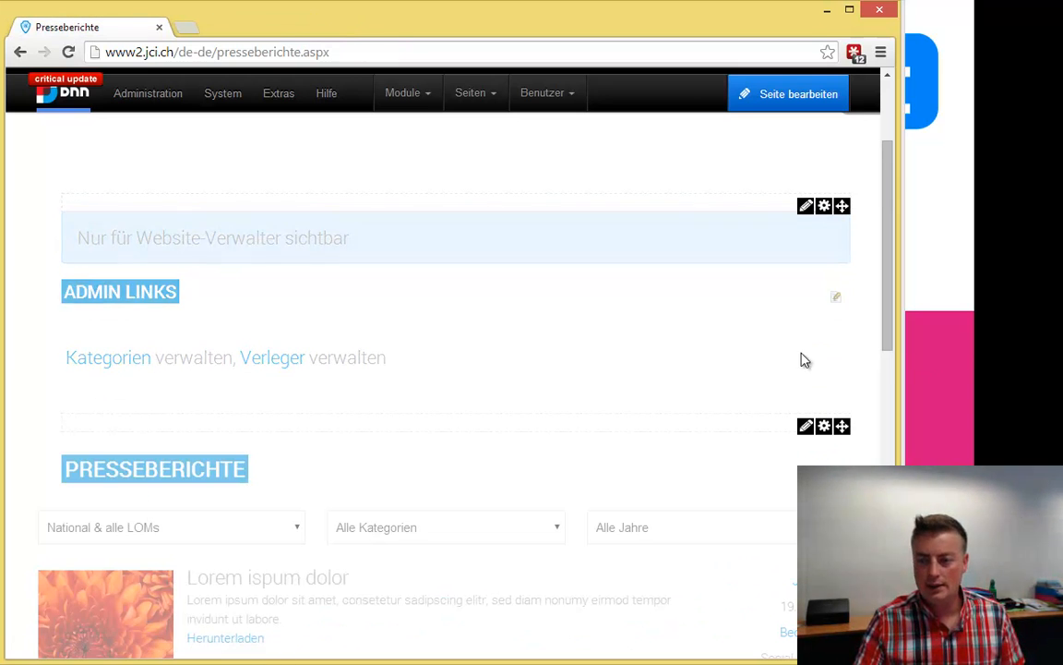
pyautogui.click(933, 358)
pyautogui.click(480, 429)
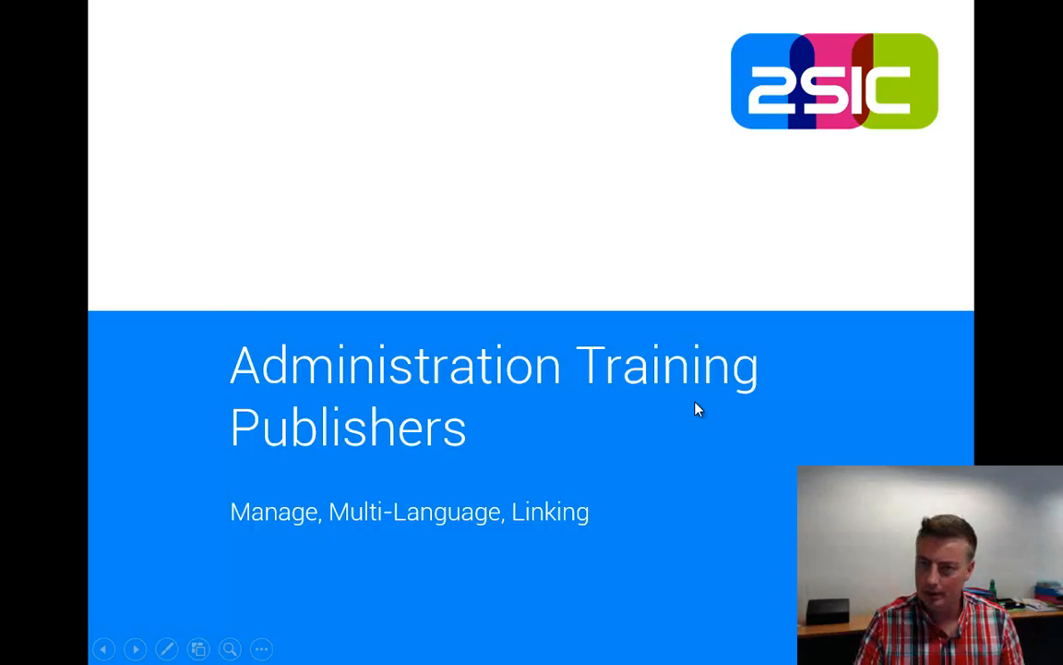
# Return to the browser, set the Verleger of the press report "Udo Jürgens mit JCI Liechtenstein Werdenberg" to Exclusiv Verlag, and save it
pyautogui.hotkey('alt', 'Tab')
pyautogui.scroll(-3, 517, 379)
pyautogui.scroll(-5, 518, 380)
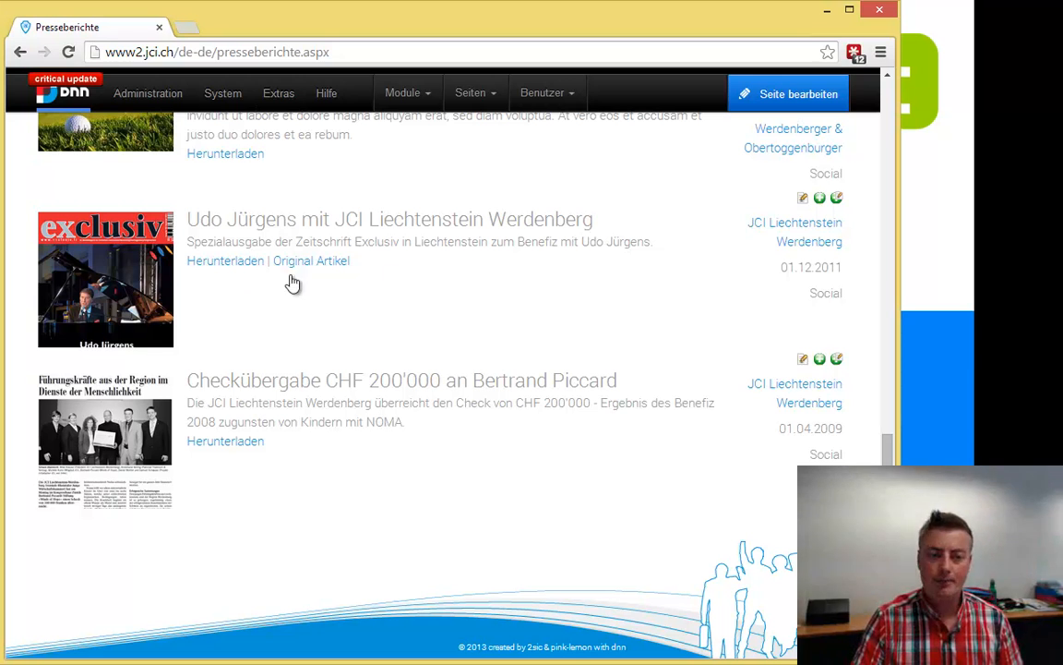
pyautogui.click(803, 201)
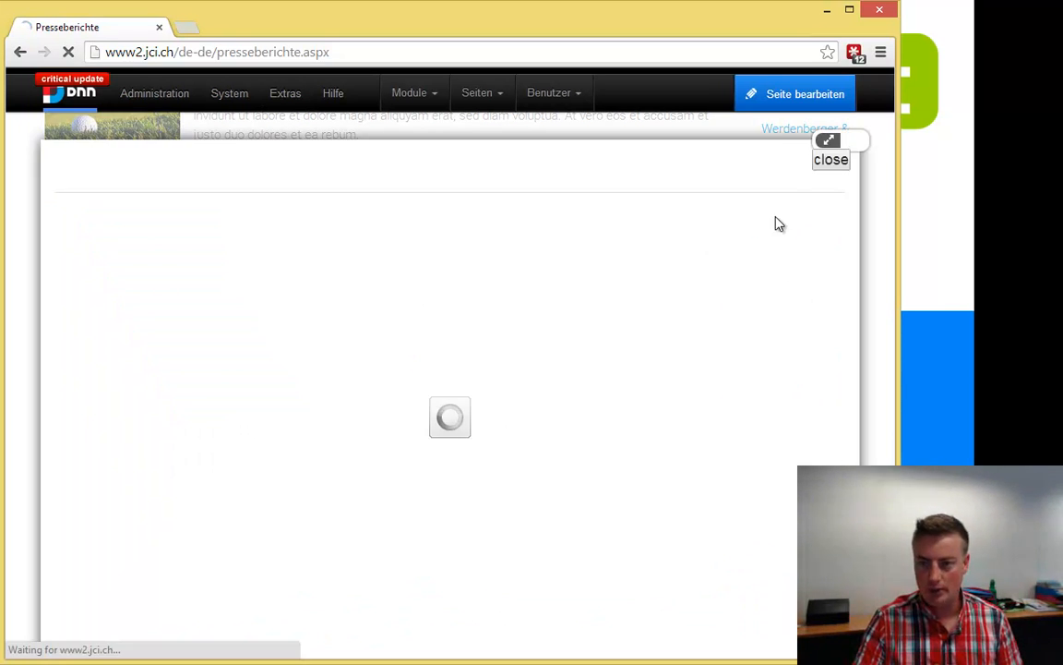
pyautogui.scroll(-5, 631, 423)
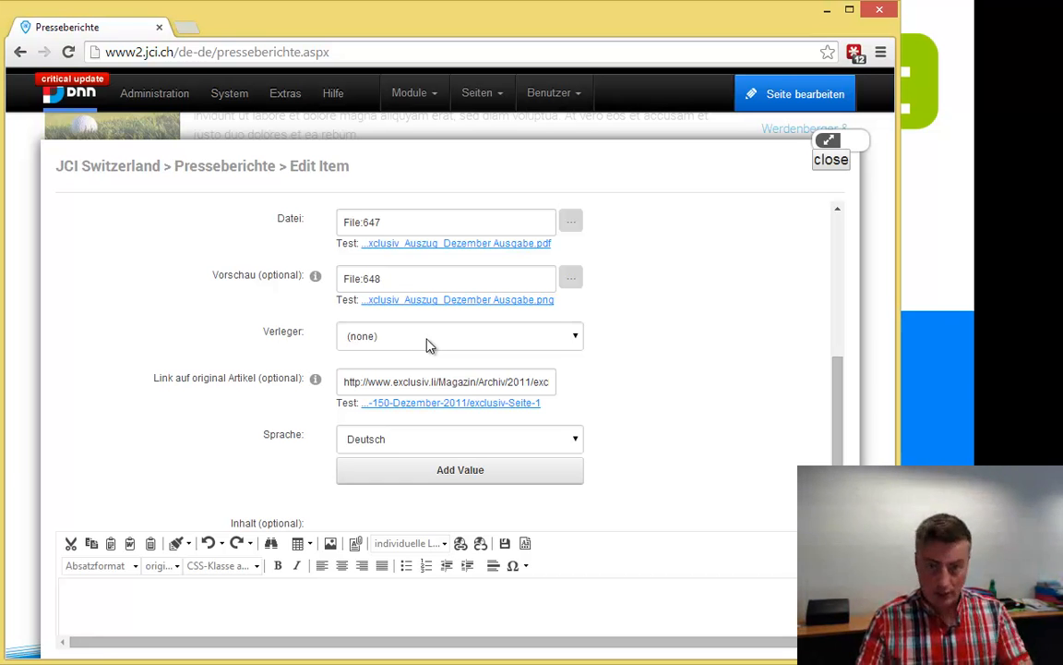
pyautogui.click(428, 344)
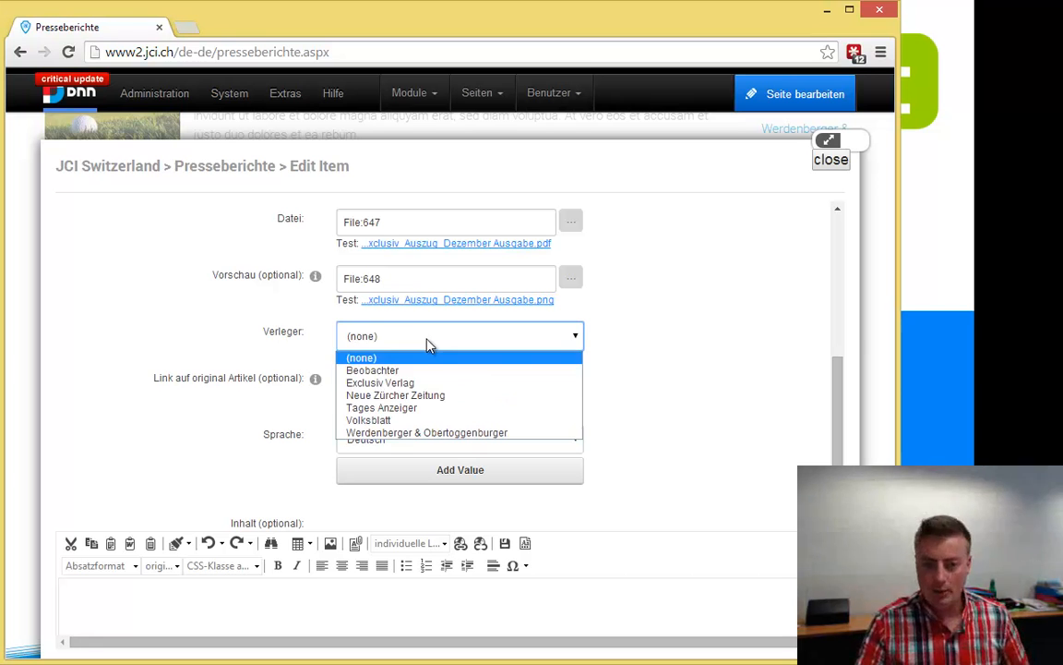
pyautogui.click(420, 384)
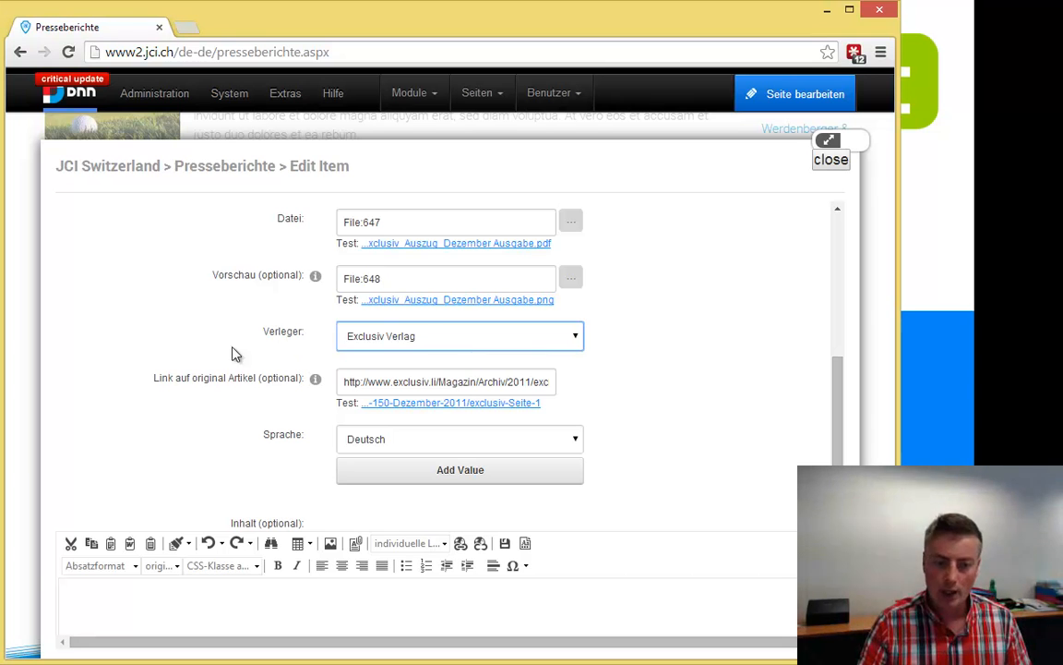
pyautogui.scroll(-2, 223, 379)
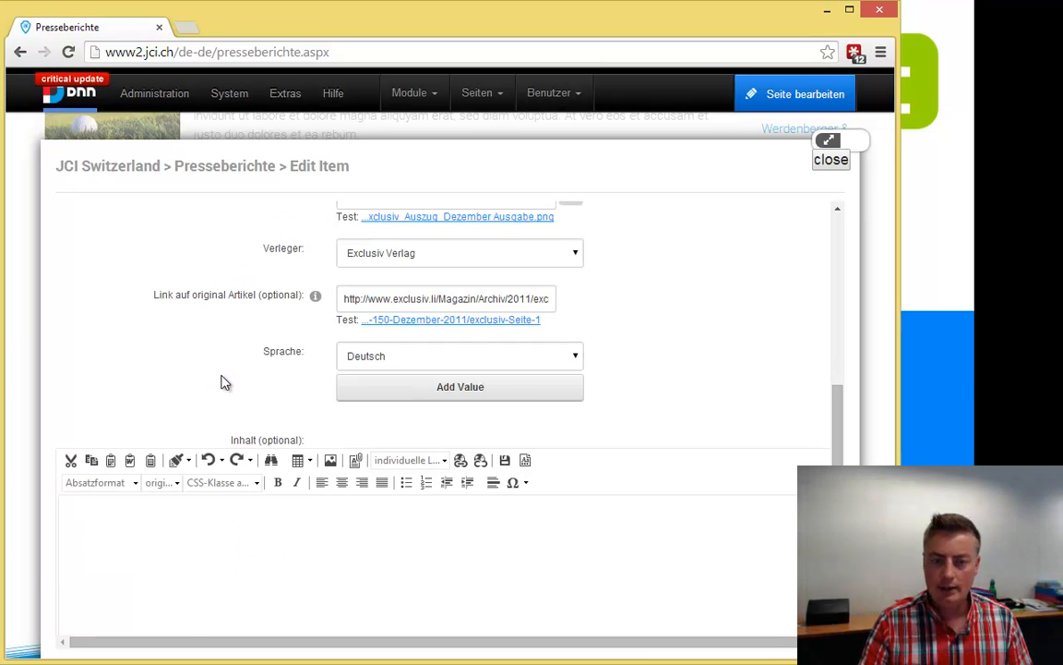
pyautogui.scroll(-3, 221, 376)
pyautogui.click(251, 620)
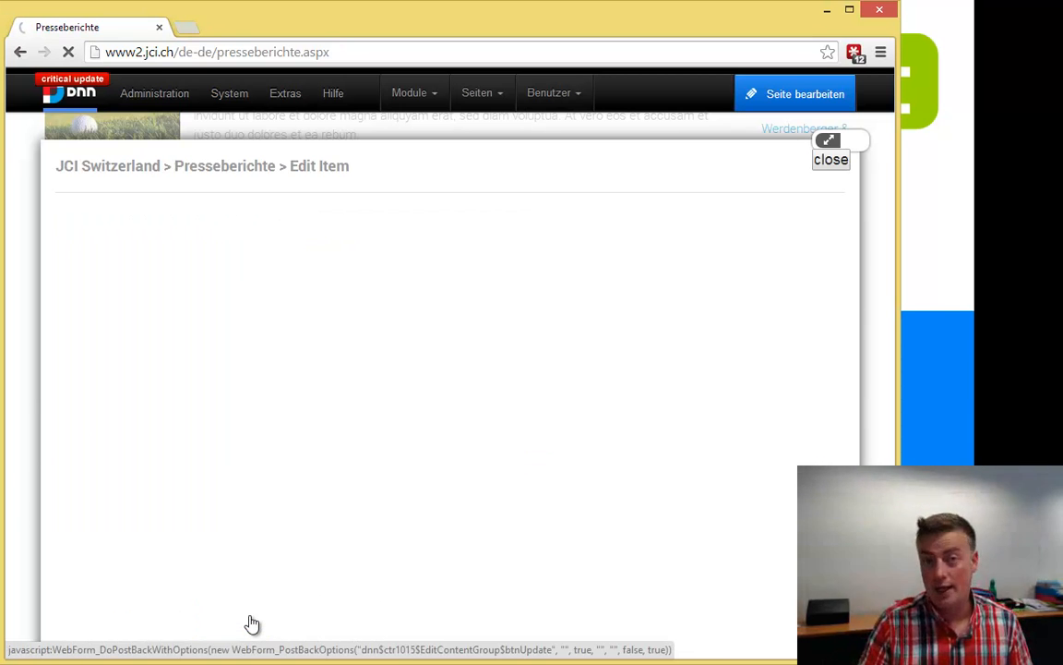
pyautogui.scroll(-2, 293, 555)
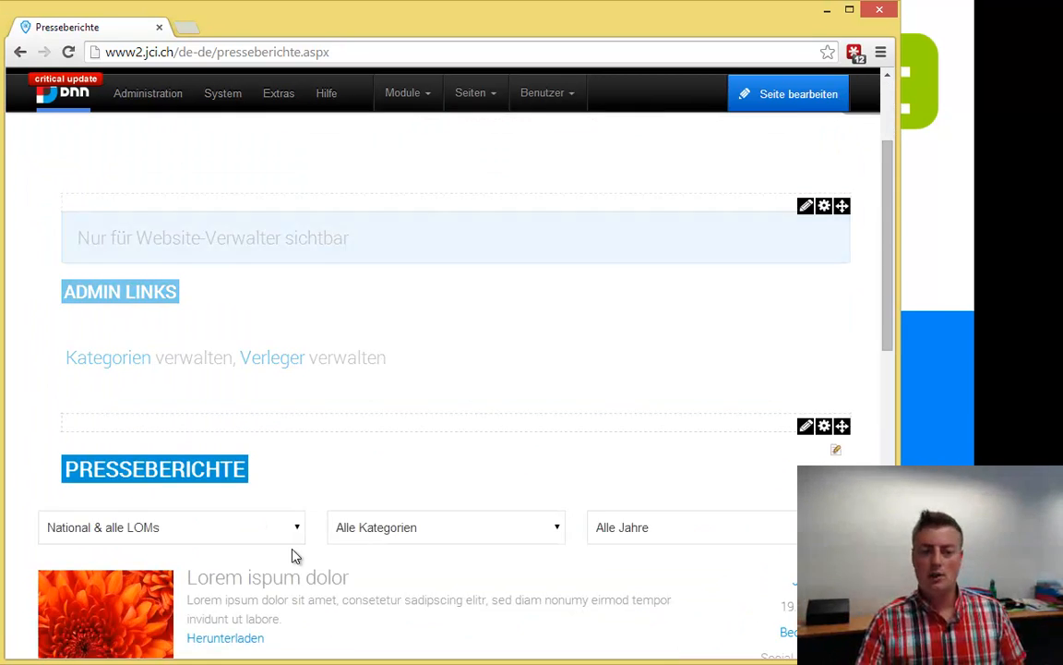
pyautogui.scroll(-8, 294, 555)
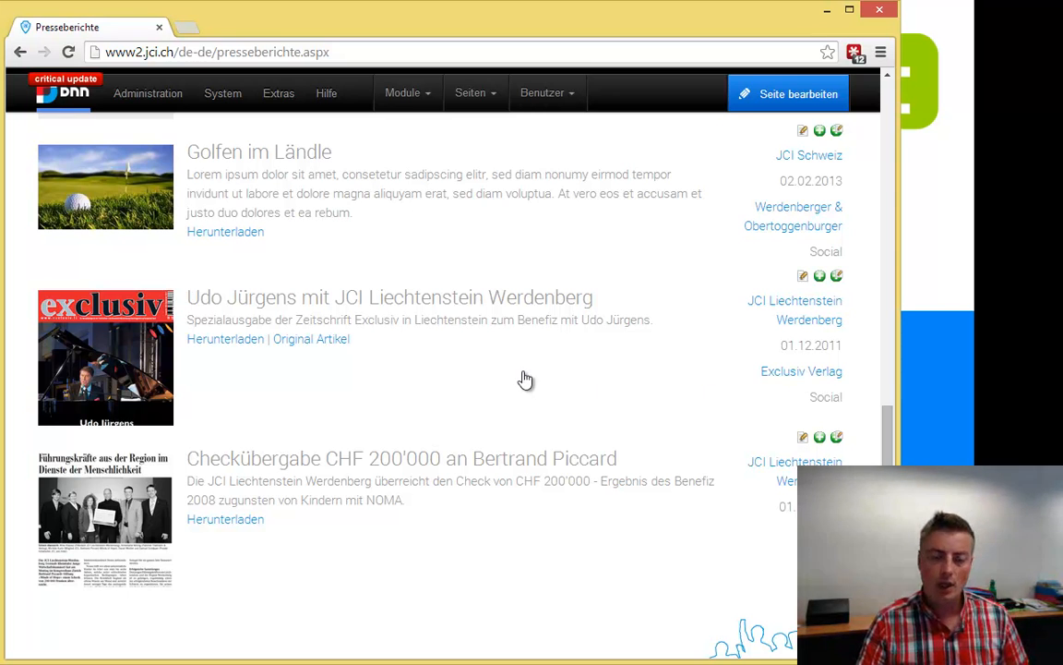
# Open the Verleger management page from the admin links and view the list of publishers
pyautogui.scroll(6, 527, 380)
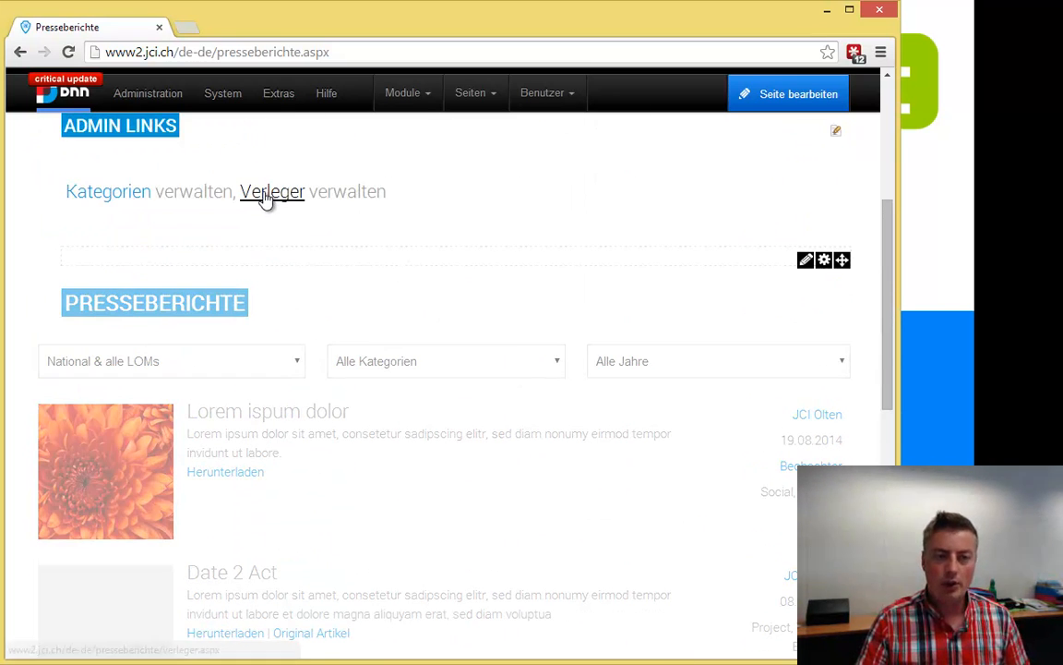
pyautogui.click(267, 194)
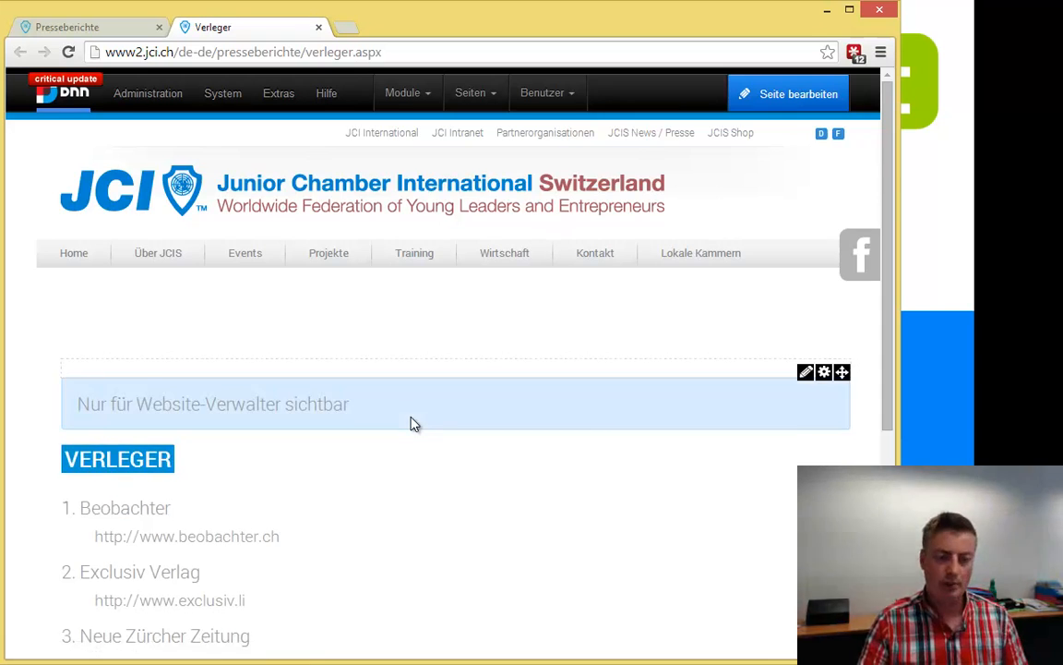
pyautogui.scroll(-4, 413, 423)
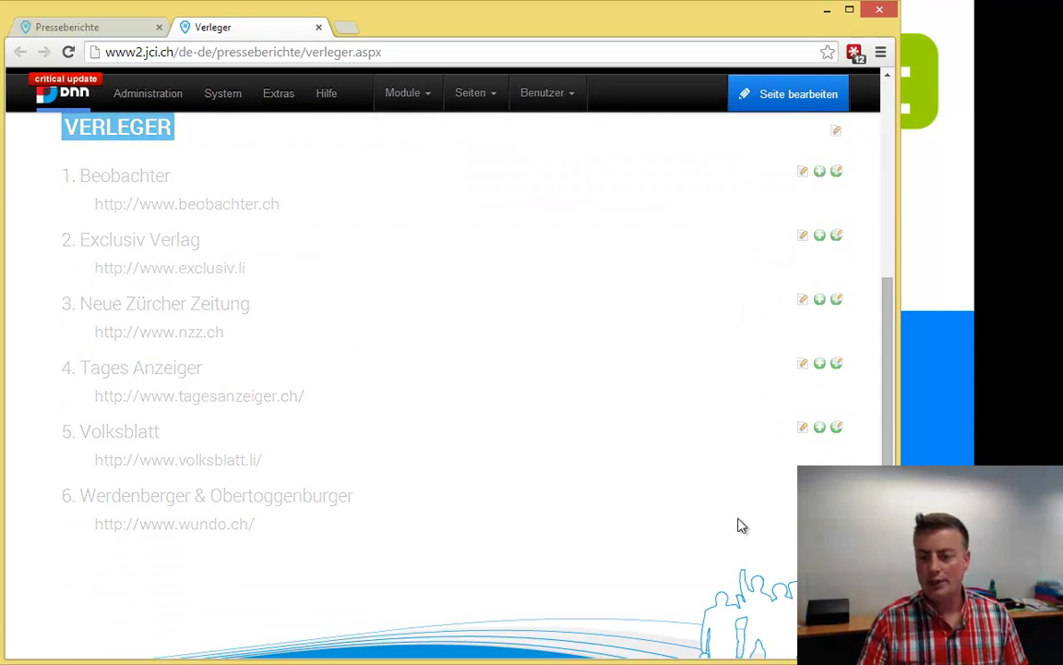
pyautogui.click(840, 238)
pyautogui.click(366, 322)
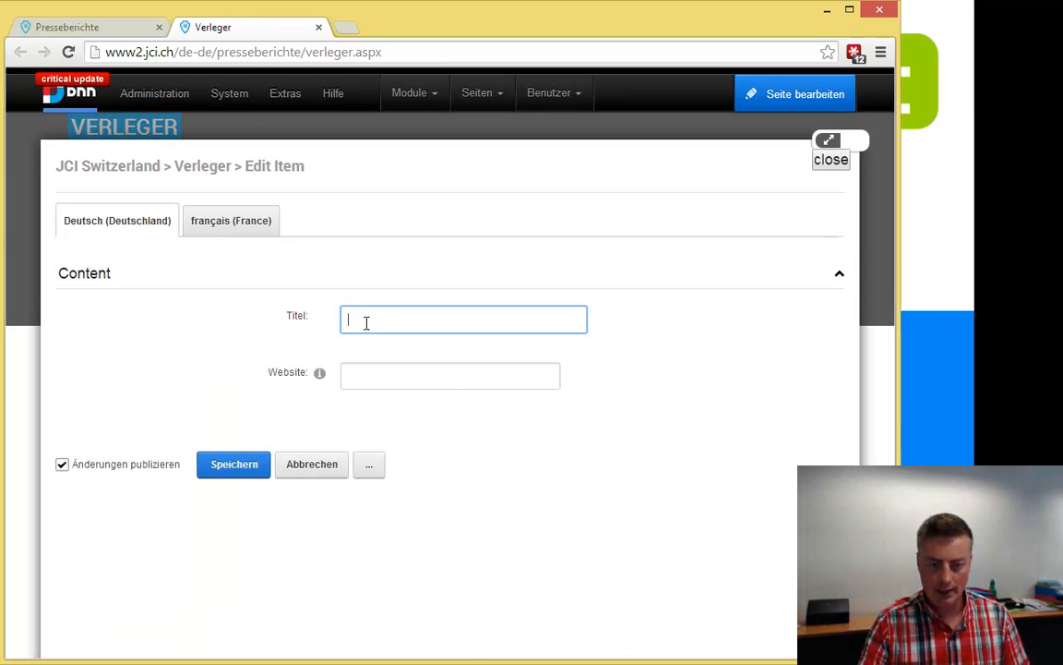
pyautogui.write('Vaterland')
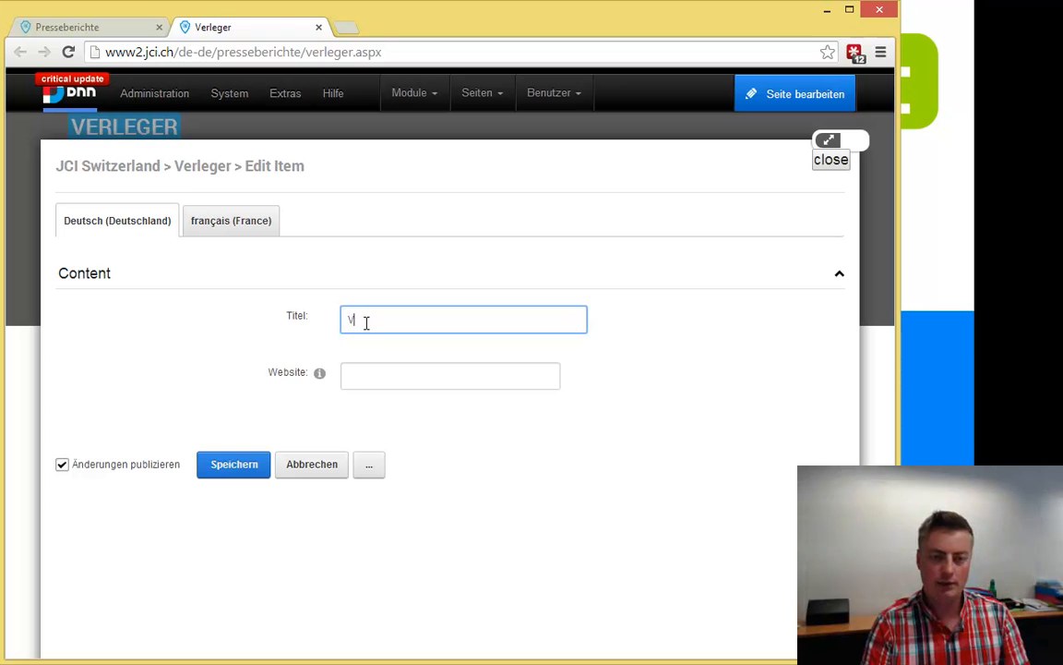
pyautogui.press('Tab')
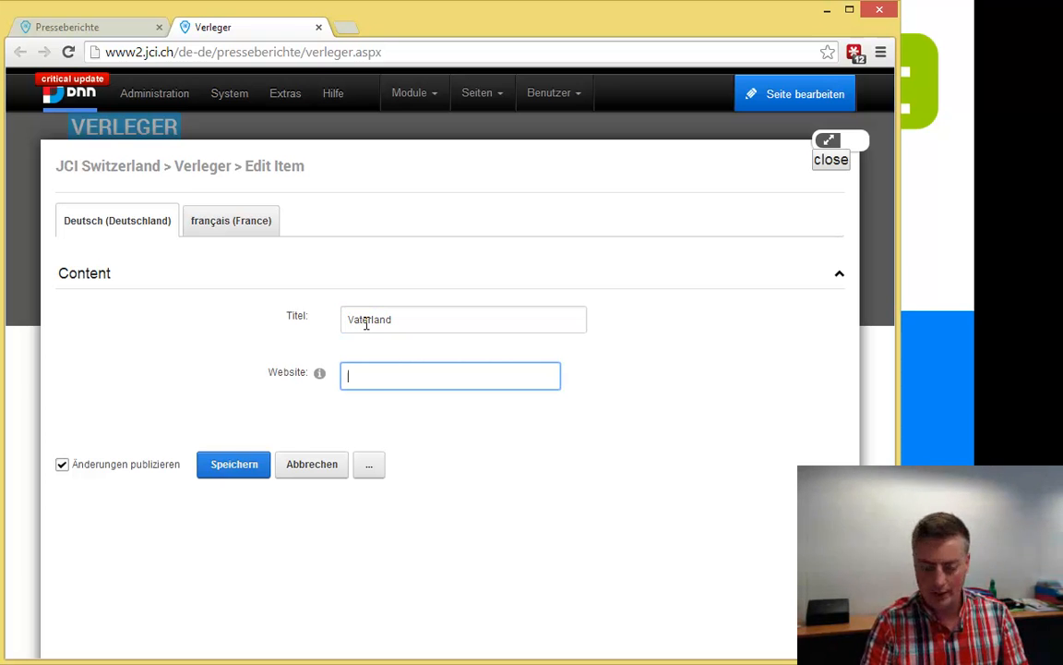
pyautogui.write('http://www.vaterland.li/')
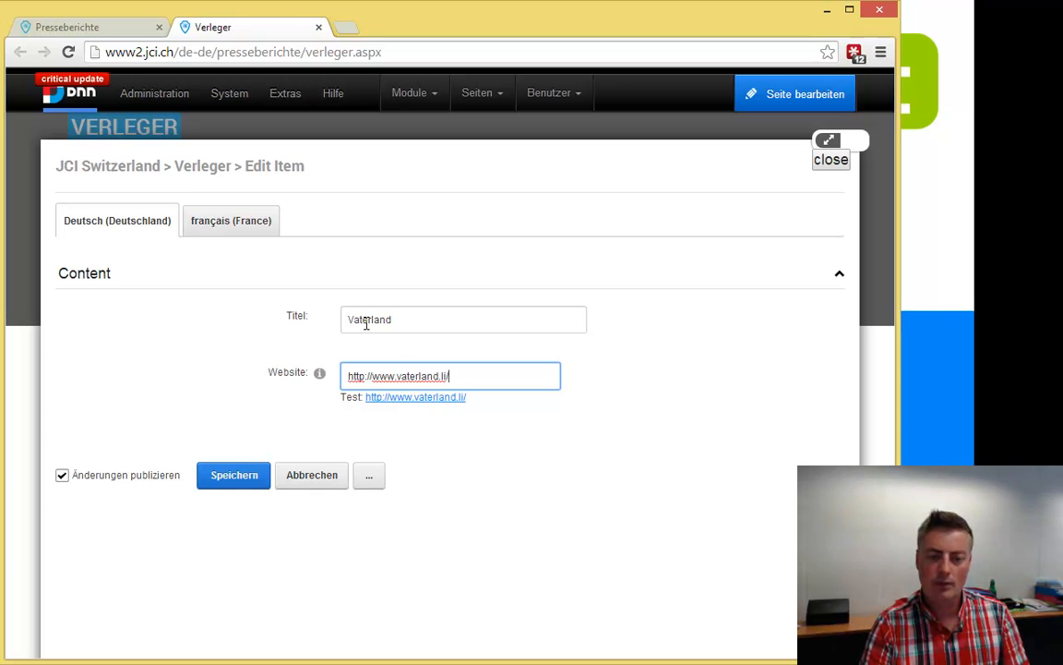
pyautogui.click(234, 481)
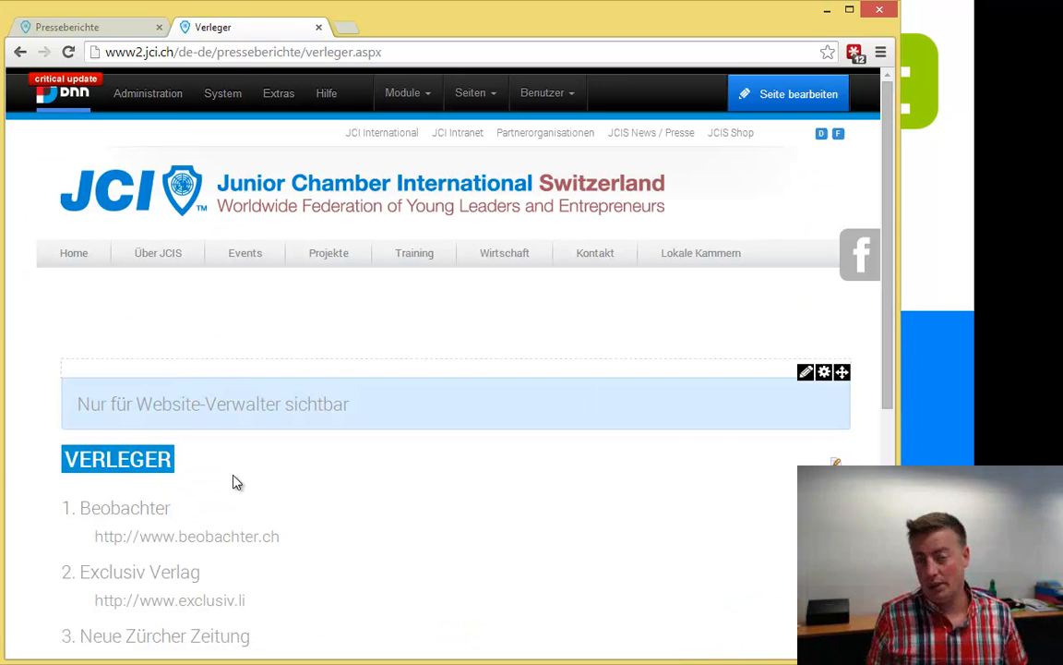
pyautogui.scroll(-5, 311, 489)
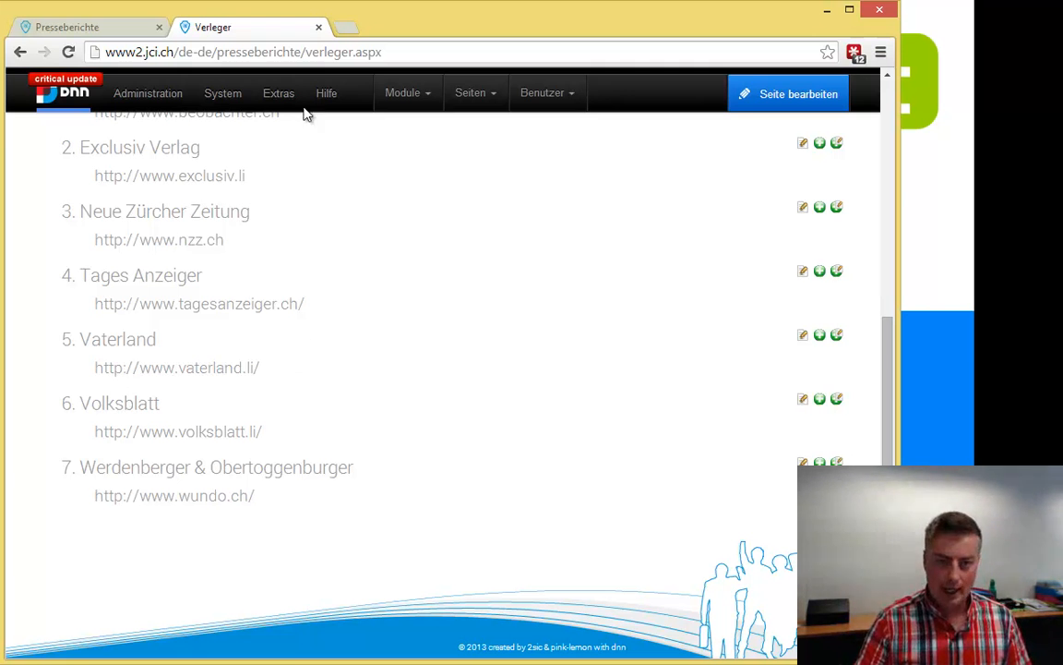
pyautogui.click(319, 27)
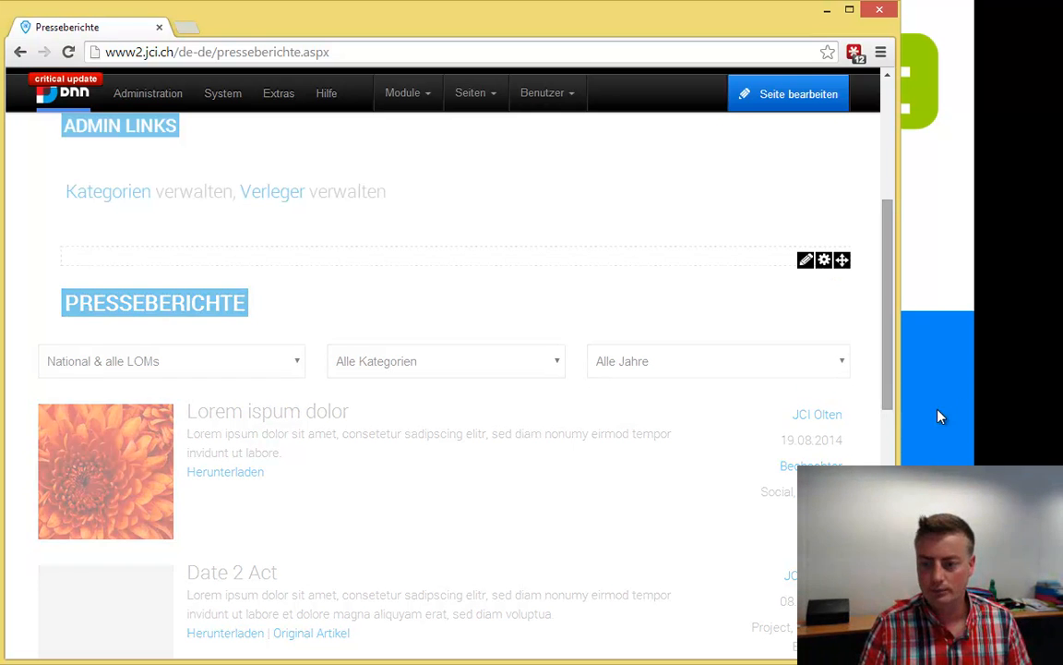
# Switch to the presentation and advance it to the Administration Training Media Releases slide
pyautogui.click(961, 385)
pyautogui.click(641, 442)
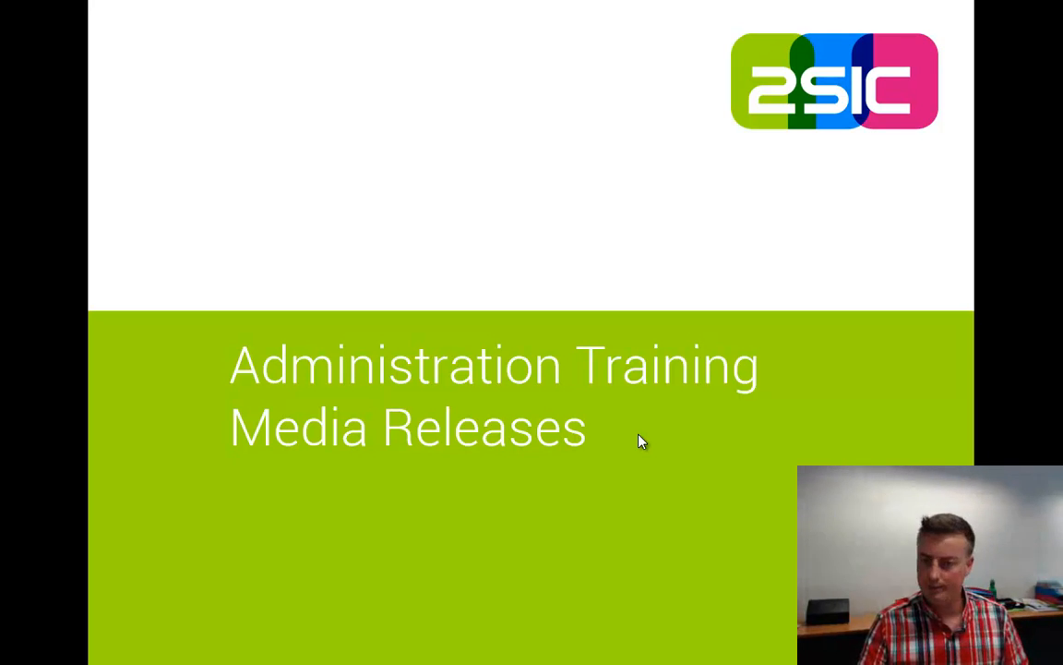
# Return to the browser and open the press report "Checkübergabe CHF 200'000 an Bertrand Piccard" for editing
pyautogui.hotkey('alt', 'Tab')
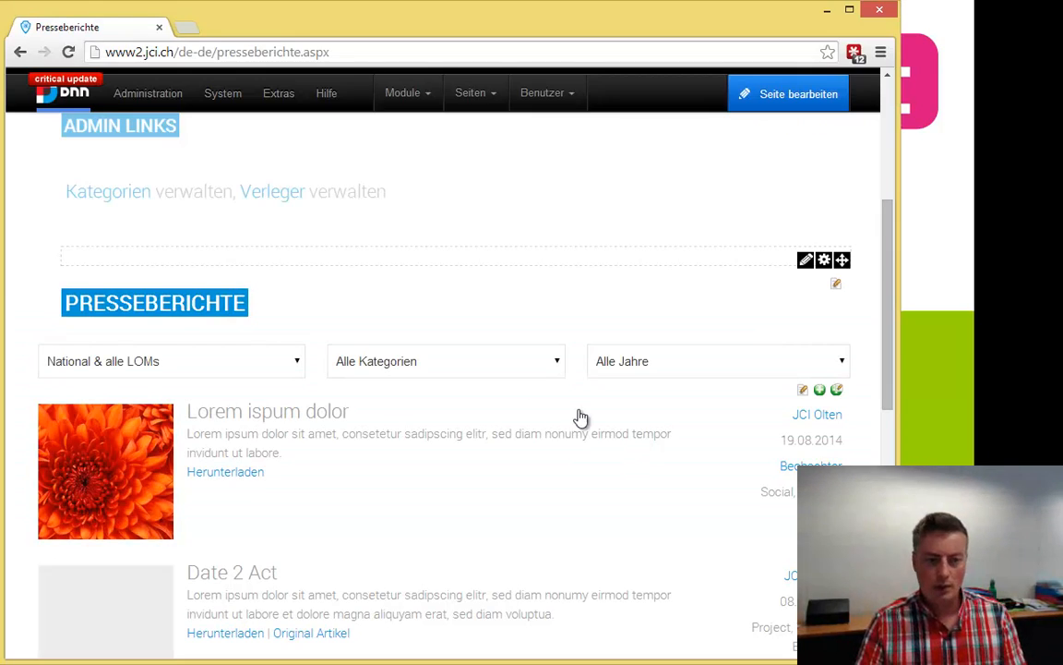
pyautogui.scroll(-2, 482, 415)
pyautogui.scroll(-3, 483, 413)
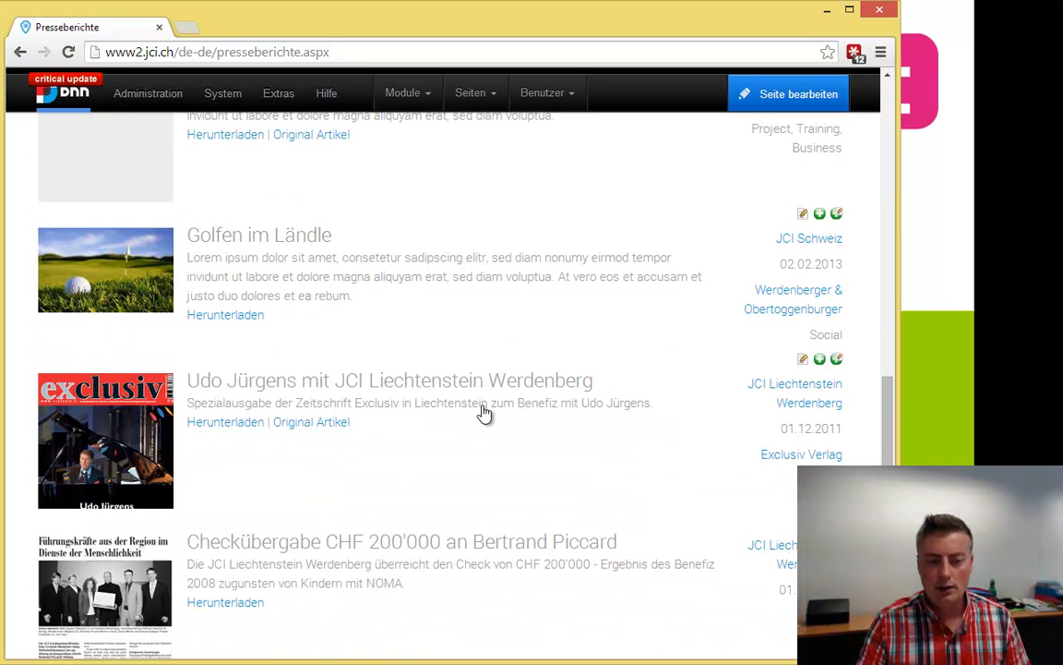
pyautogui.scroll(-2, 524, 534)
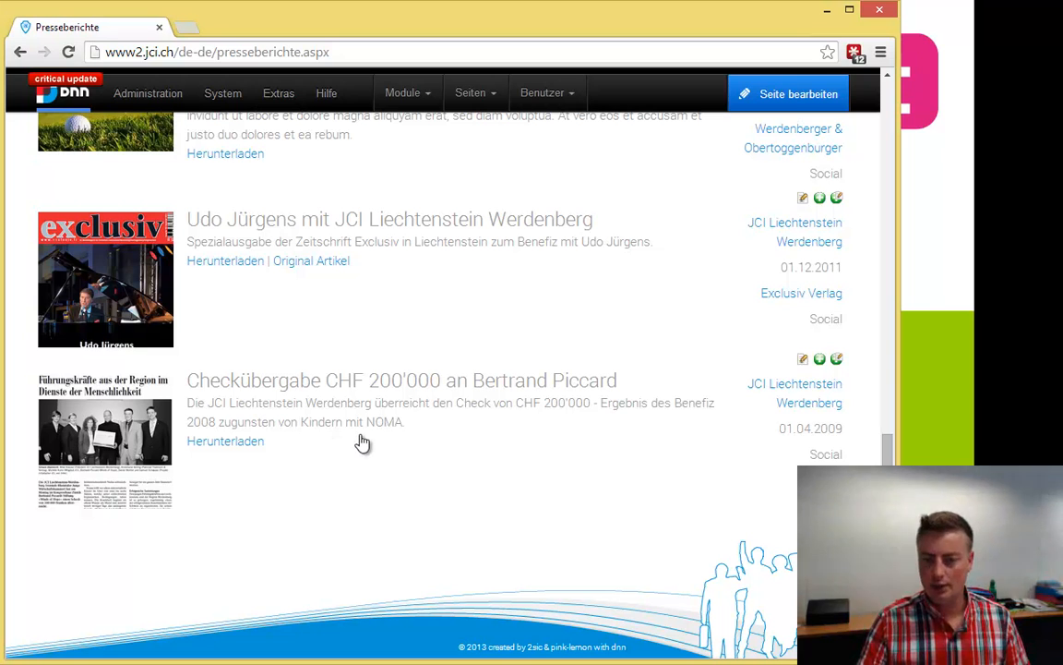
pyautogui.click(804, 360)
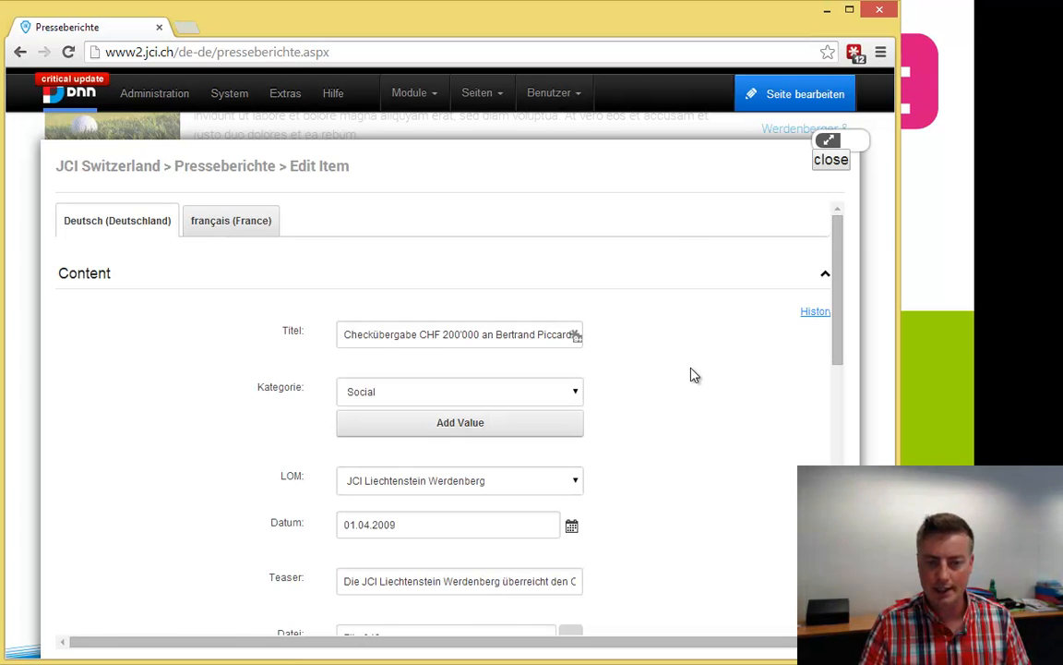
# Add NAKO as a second Kategorie of the press report and remove it again
pyautogui.scroll(-1, 692, 375)
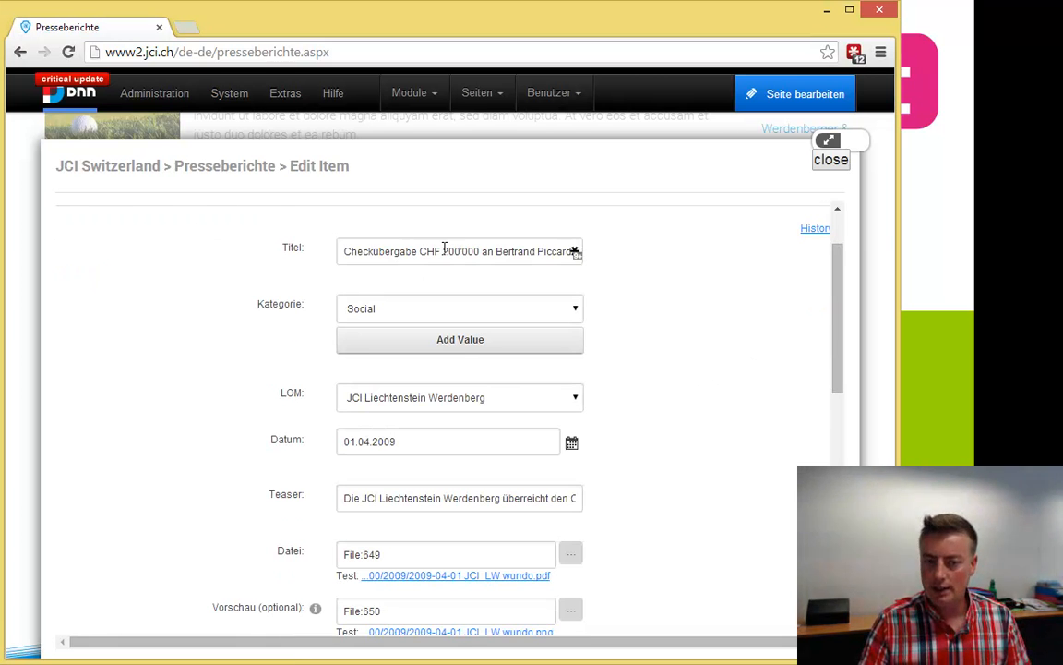
pyautogui.click(489, 343)
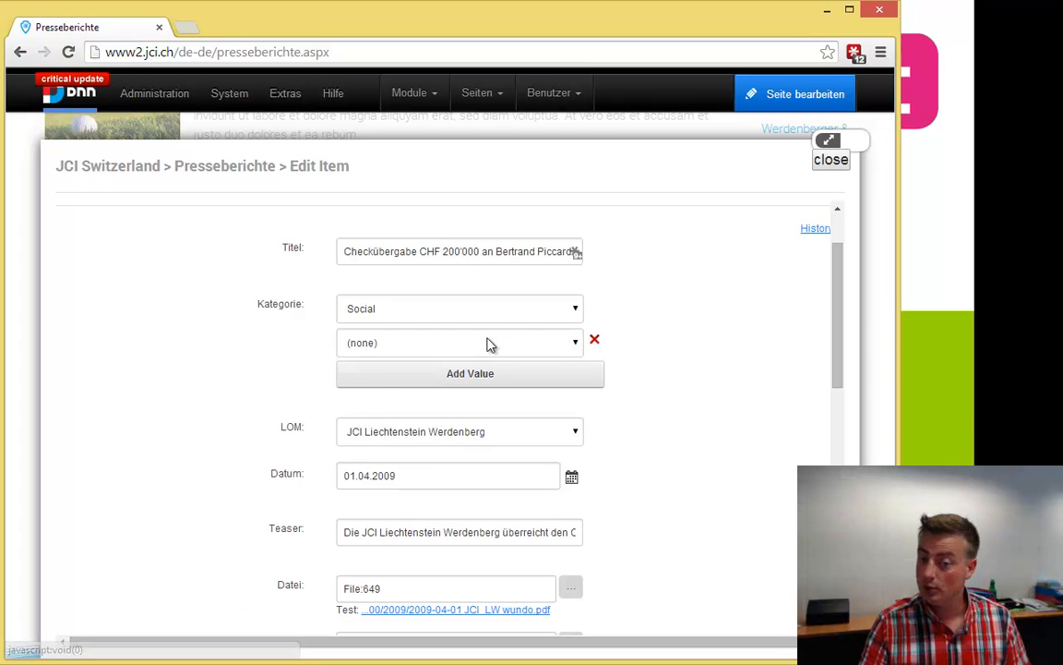
pyautogui.click(567, 348)
pyautogui.click(441, 390)
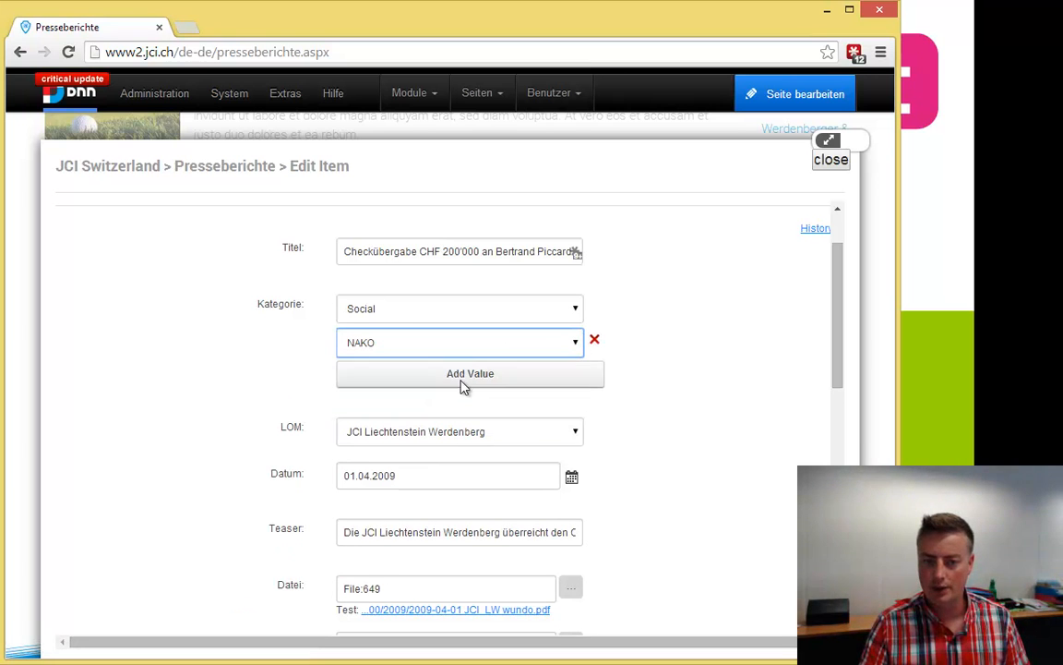
pyautogui.click(596, 343)
# Examine the list of LOM choices and the Datum and Teaser fields of the press report
pyautogui.scroll(-1, 637, 356)
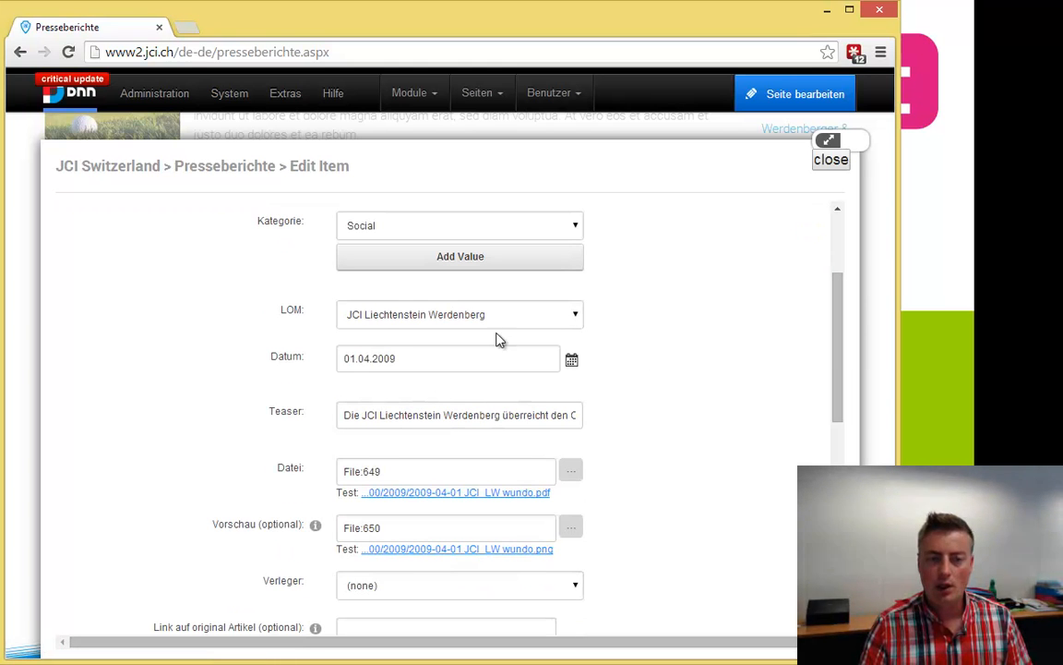
pyautogui.click(460, 315)
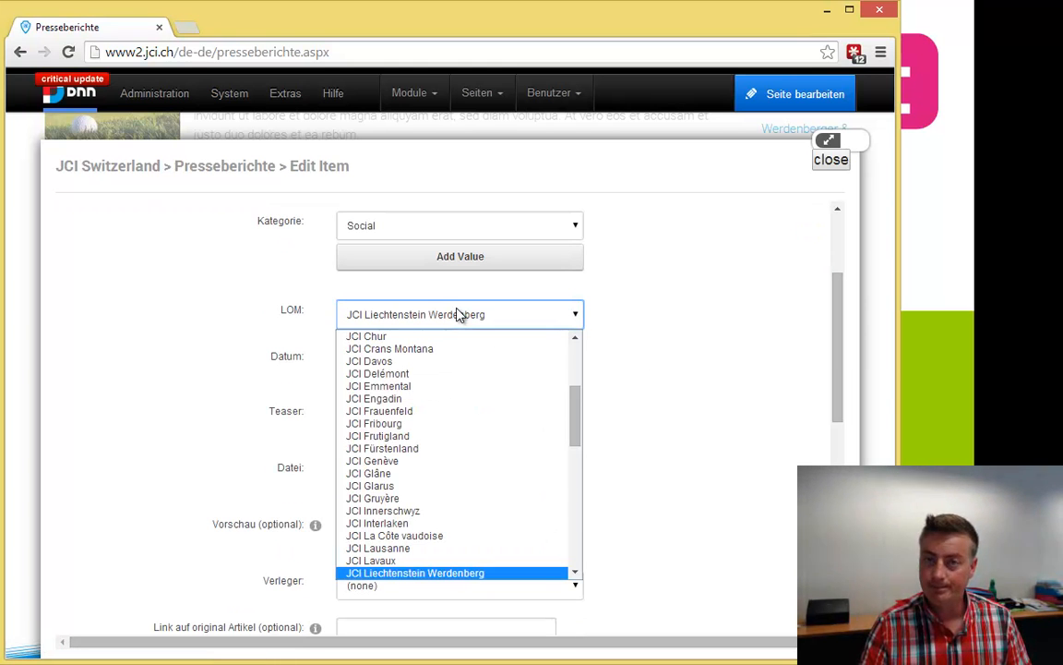
pyautogui.click(460, 315)
pyautogui.click(448, 355)
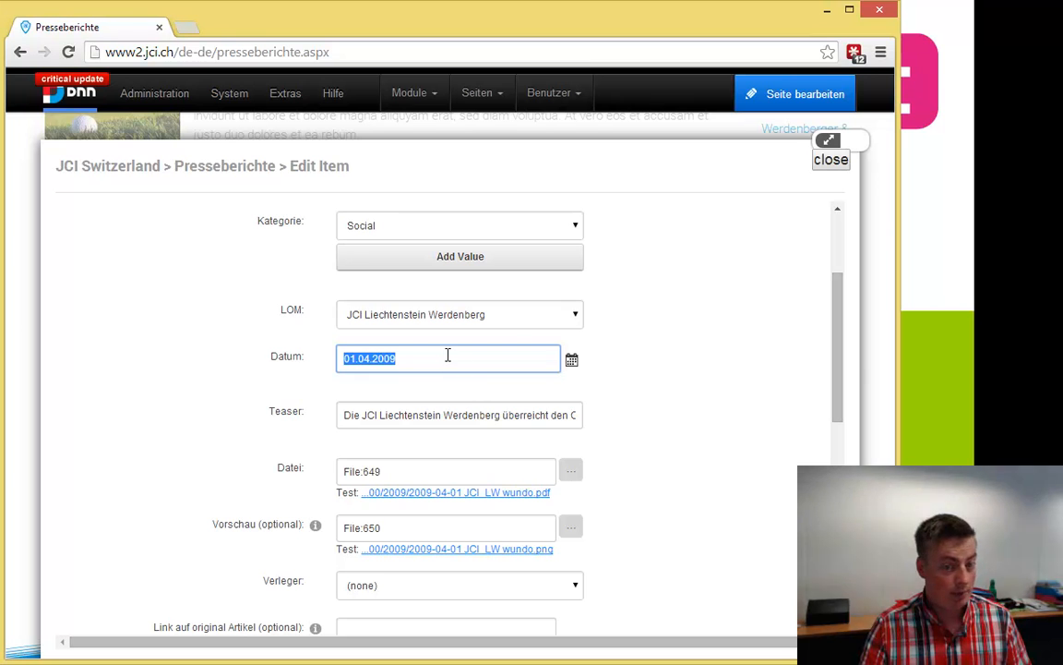
pyautogui.click(517, 416)
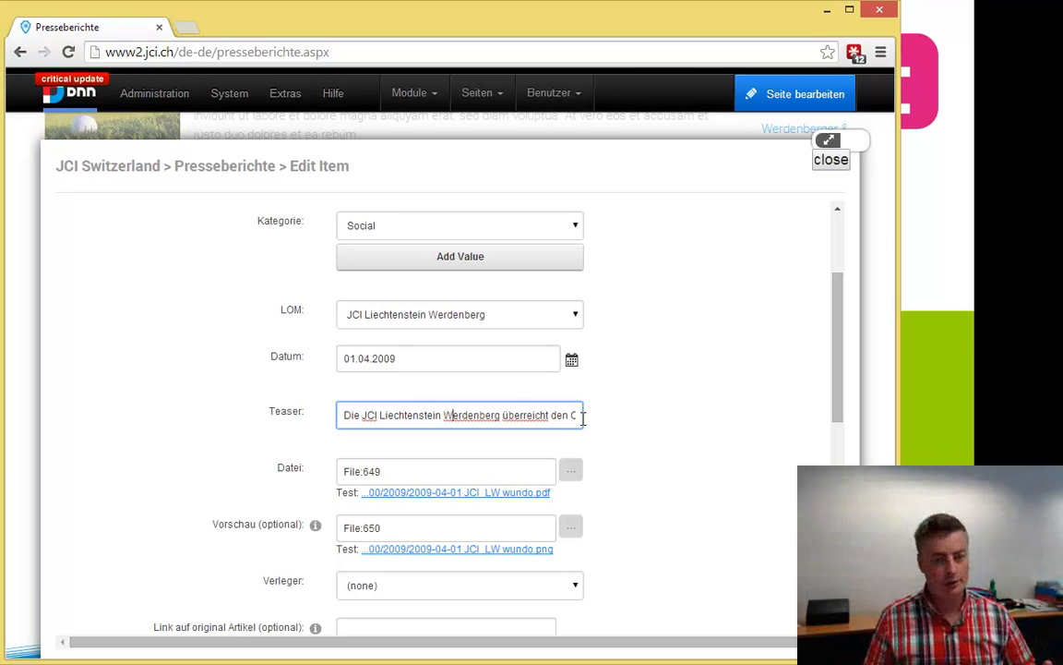
pyautogui.click(622, 470)
# Set the Verleger of the press report to Volksblatt and leave the link to the original article empty
pyautogui.scroll(-3, 622, 470)
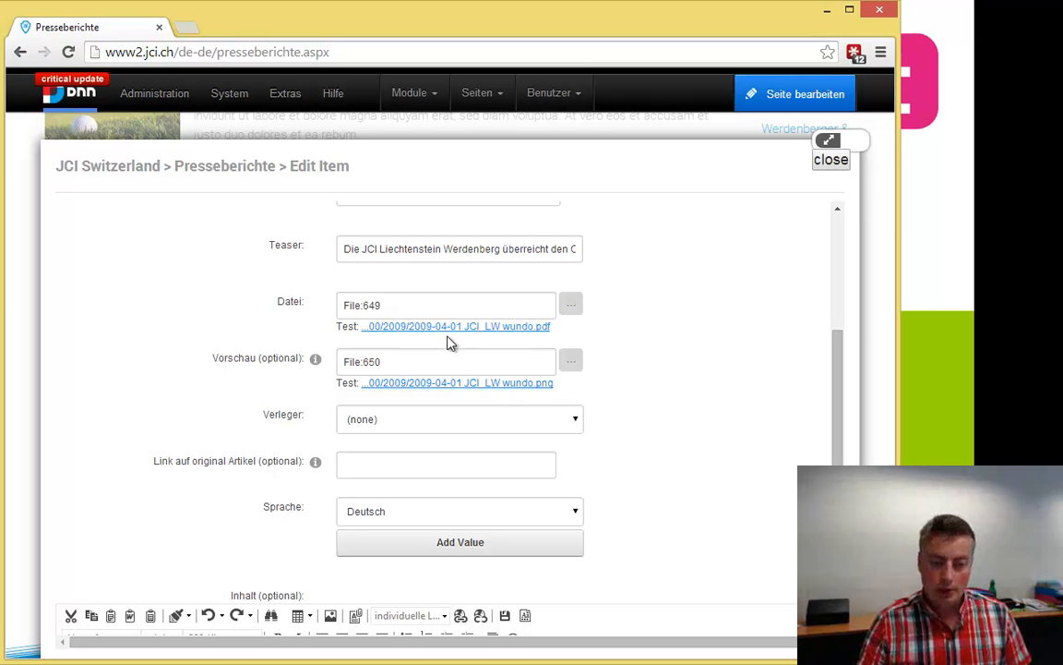
pyautogui.click(478, 423)
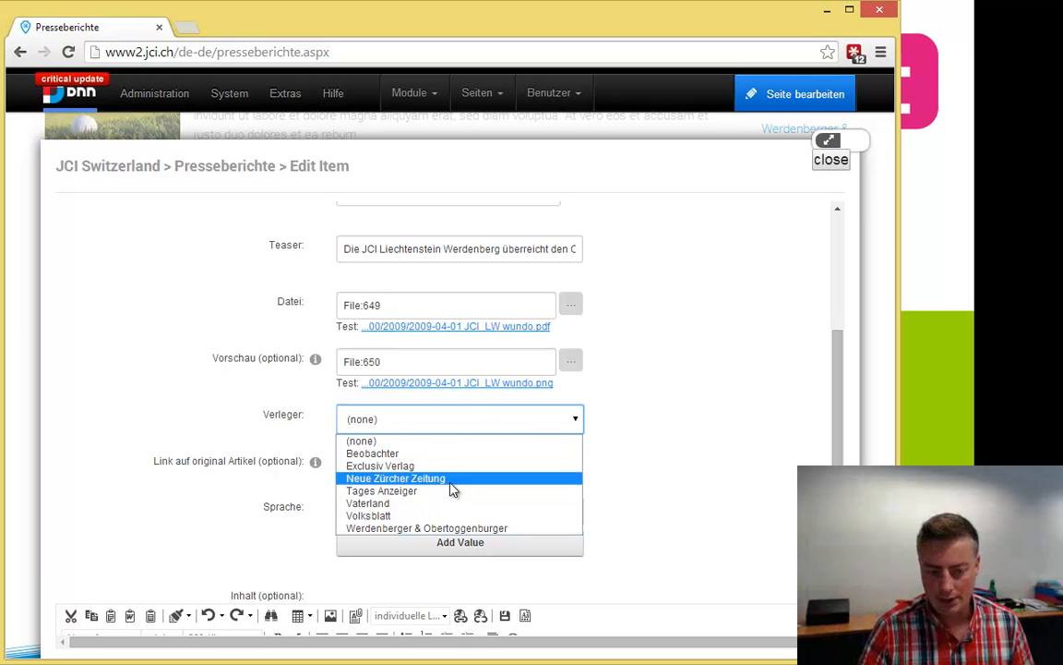
pyautogui.click(437, 516)
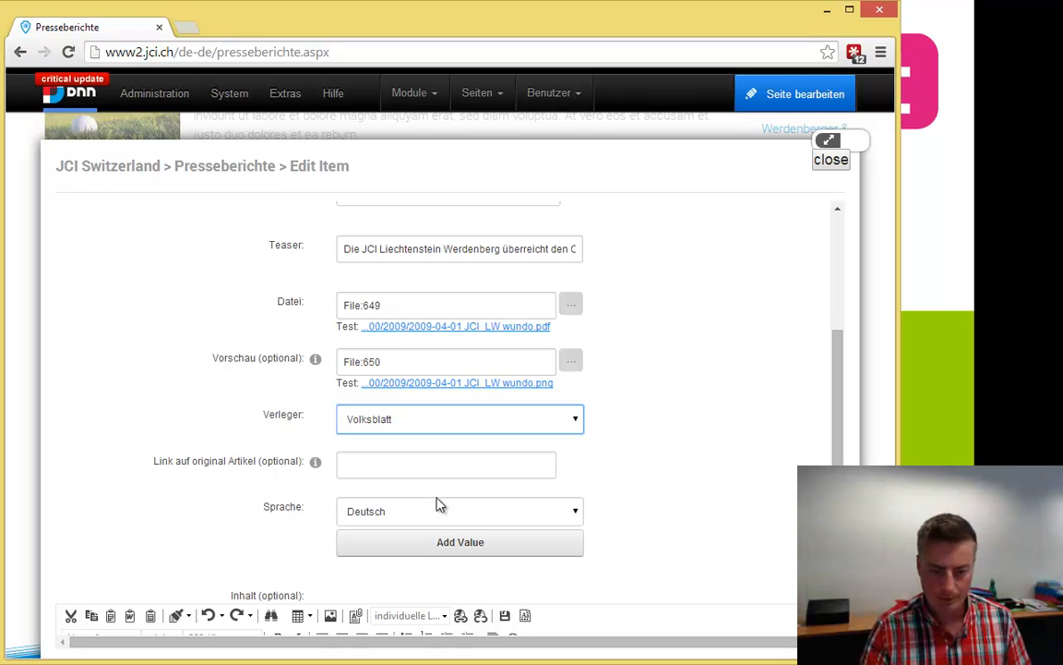
pyautogui.click(429, 467)
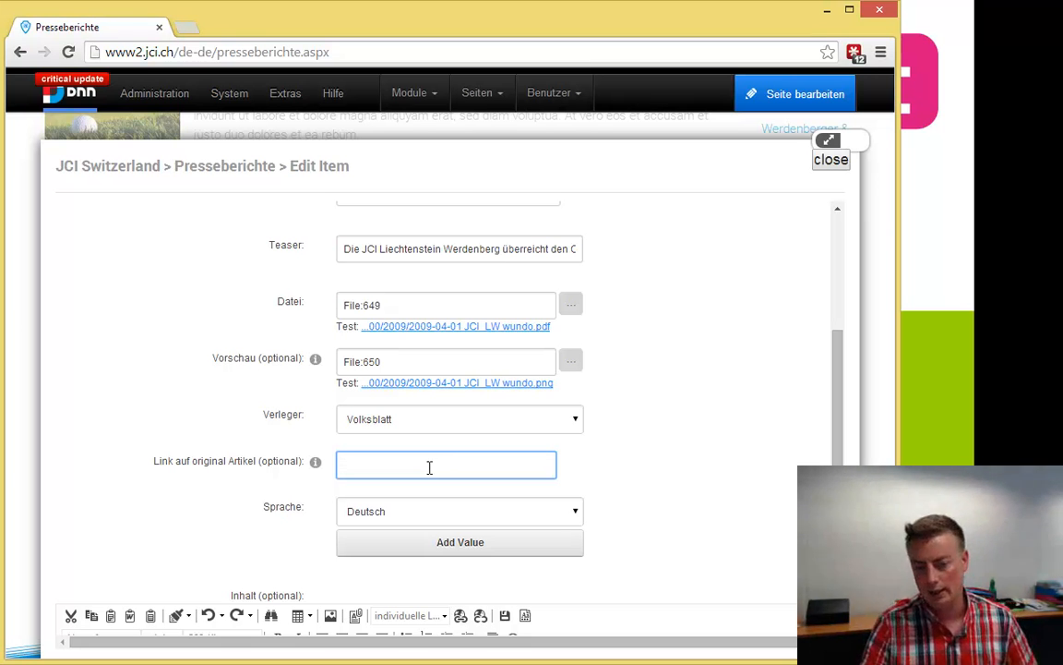
pyautogui.click(709, 512)
# Add Englisch and Französich as further Sprache values and remove both again
pyautogui.scroll(-2, 646, 480)
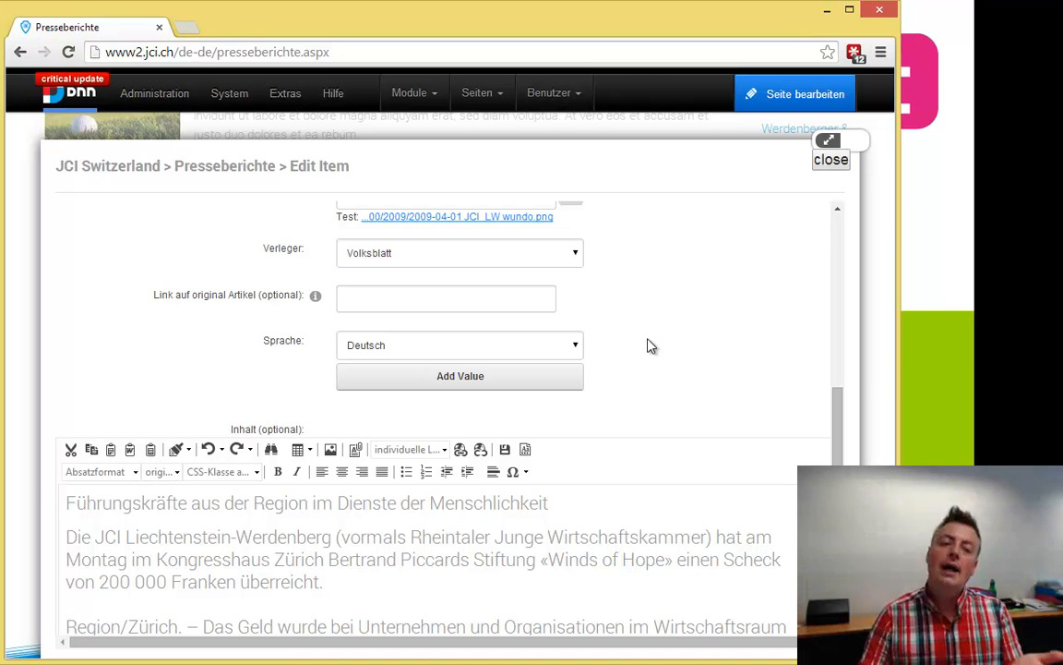
pyautogui.click(508, 382)
pyautogui.click(480, 383)
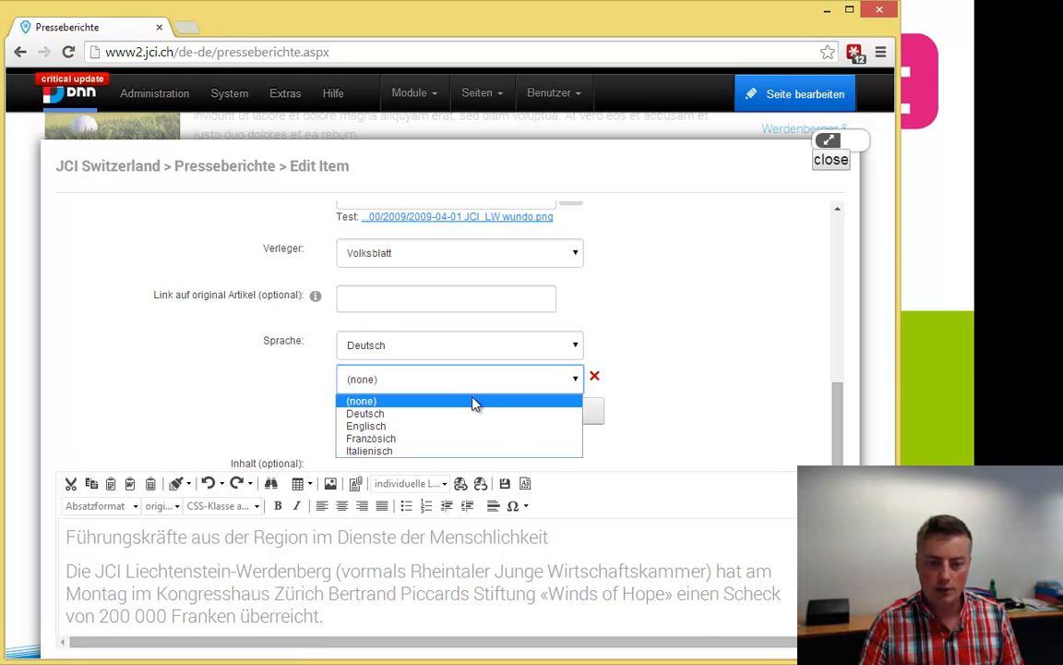
pyautogui.click(474, 427)
pyautogui.click(477, 421)
pyautogui.click(470, 417)
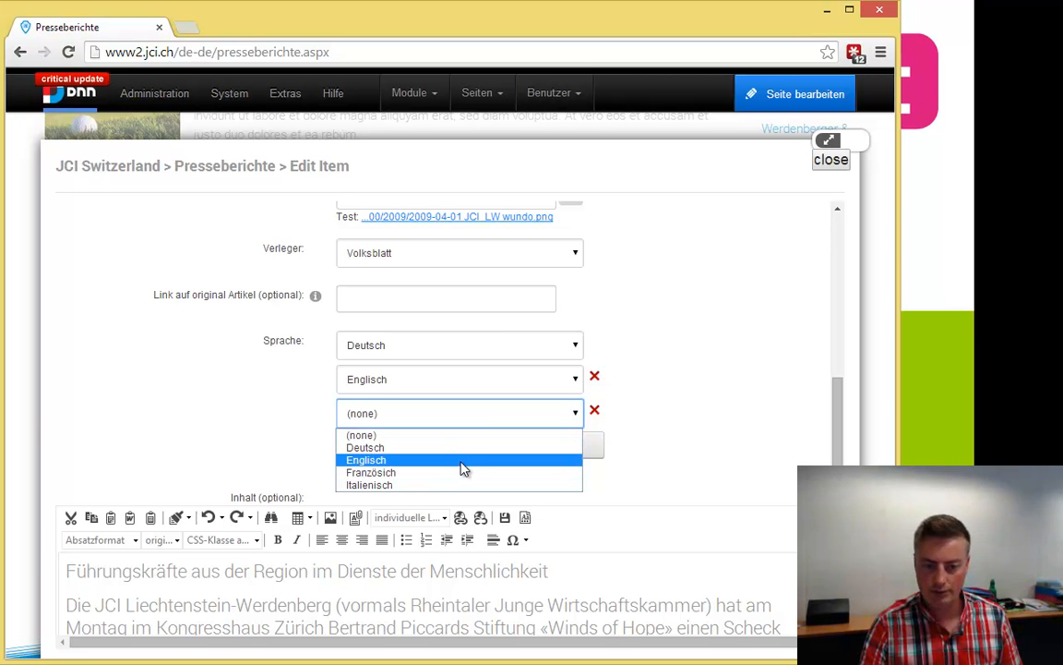
pyautogui.click(464, 472)
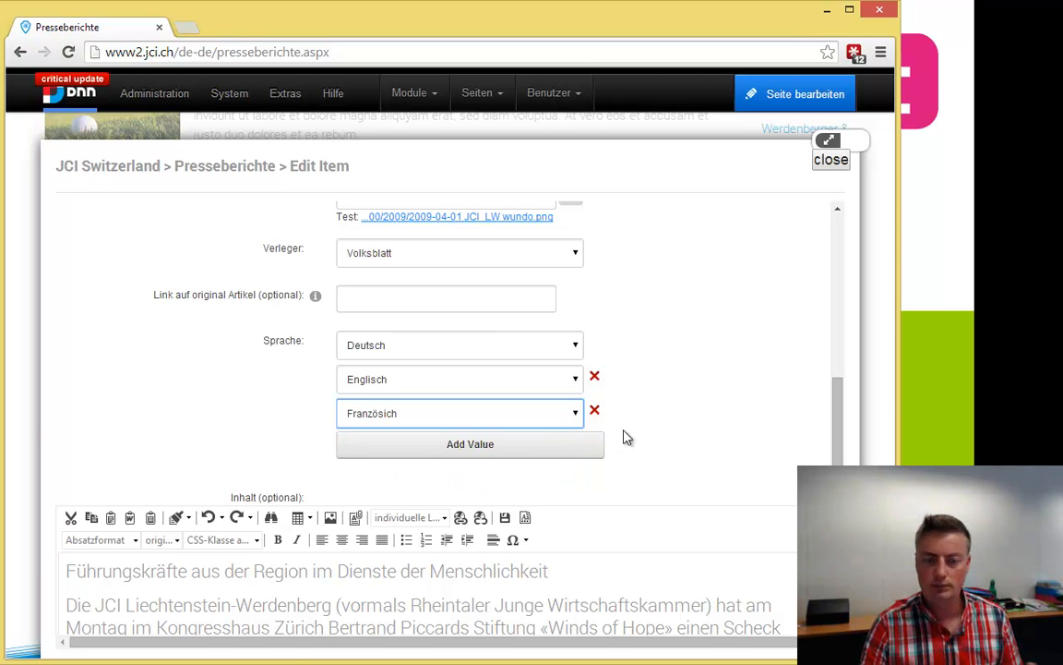
pyautogui.click(593, 380)
pyautogui.click(594, 379)
# Review the optional Inhalt text of the press report and save the report with its changes published
pyautogui.scroll(-5, 615, 371)
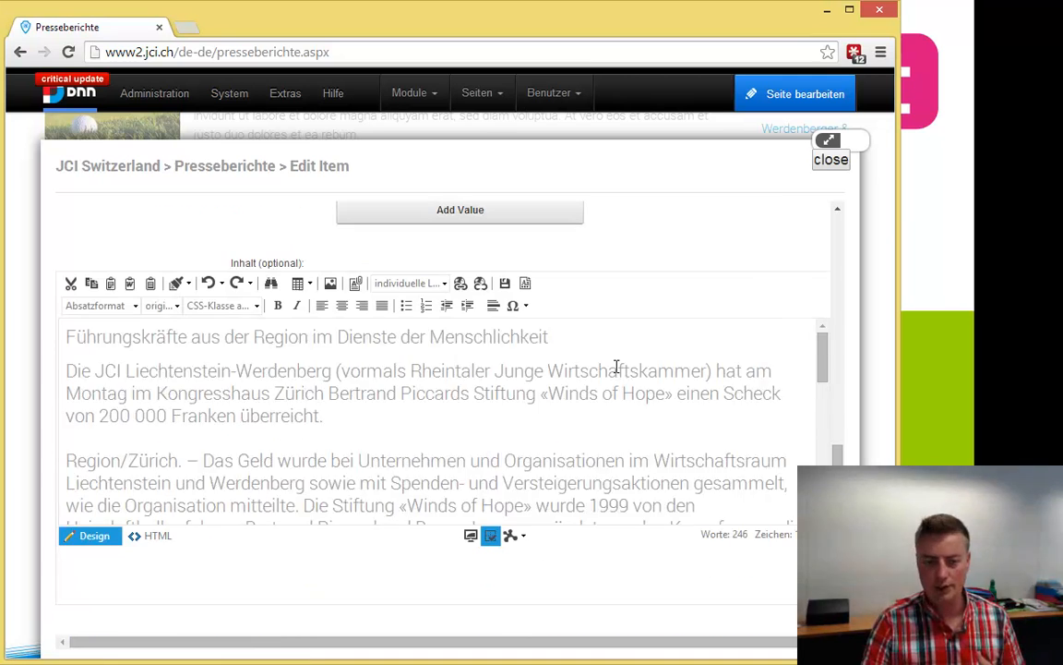
pyautogui.scroll(5, 554, 379)
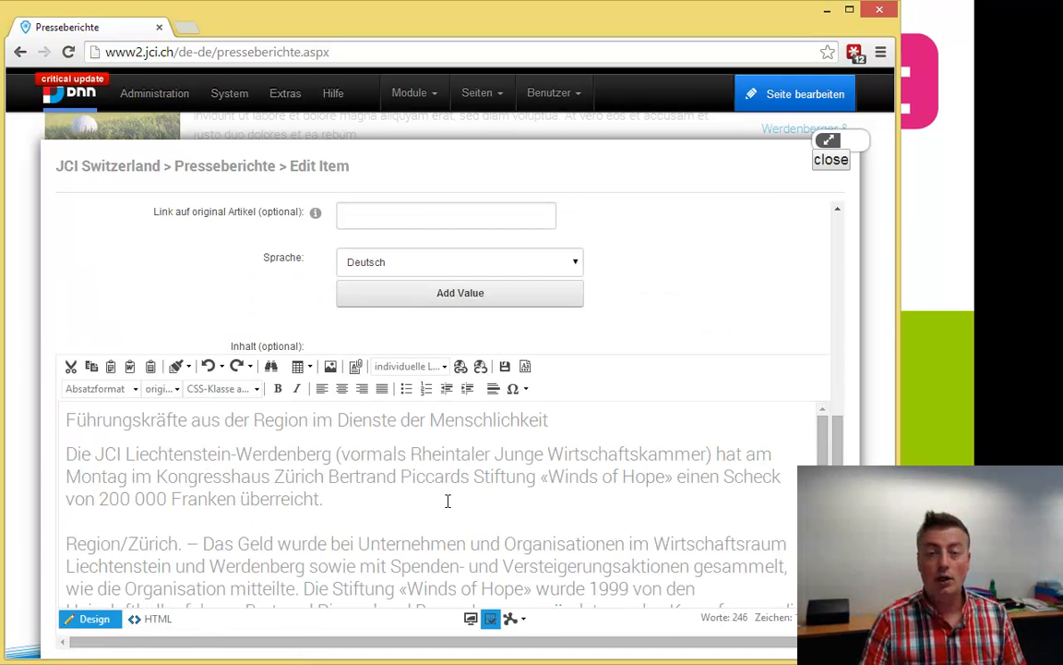
pyautogui.scroll(-5, 448, 502)
pyautogui.scroll(-5, 448, 501)
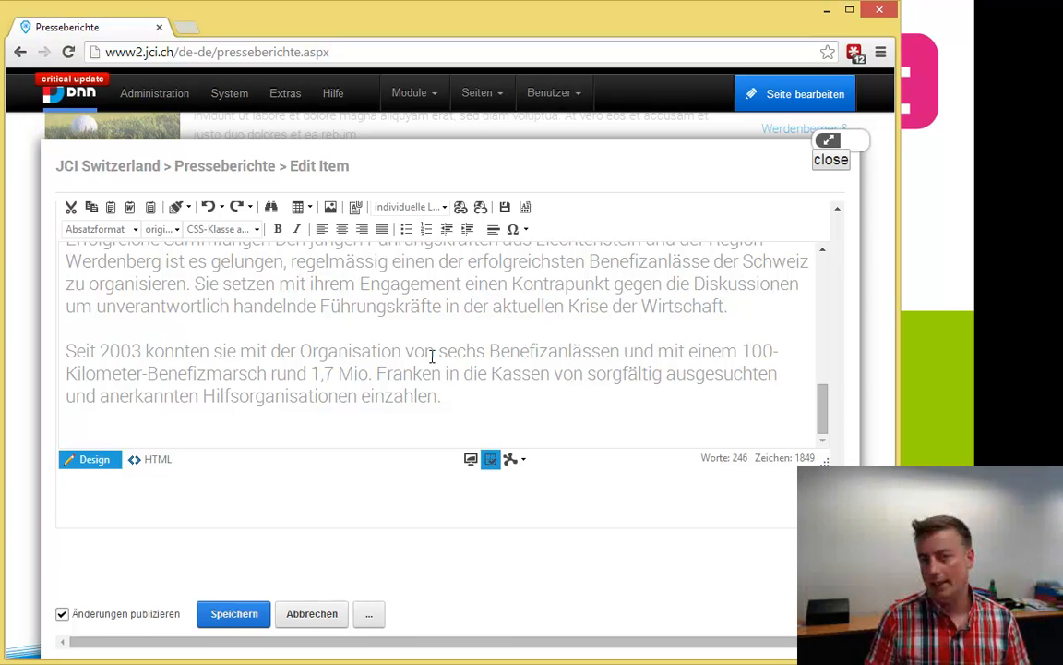
pyautogui.click(236, 615)
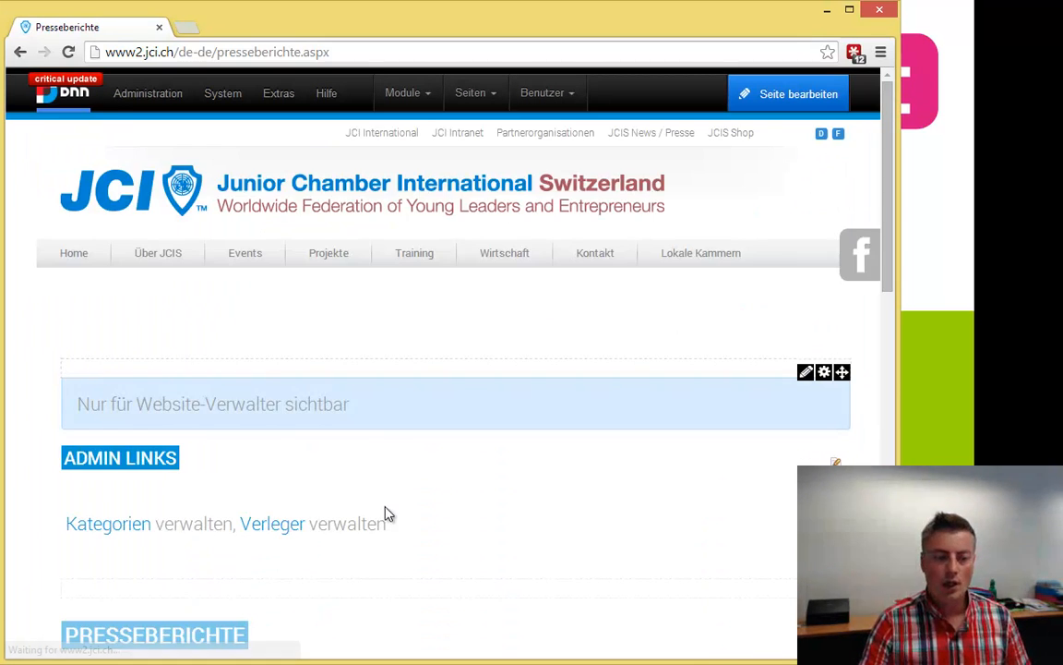
# Open the detail view of the "Checkübergabe CHF 200'000" report from the list, read through its article text and close it
pyautogui.scroll(-8, 388, 512)
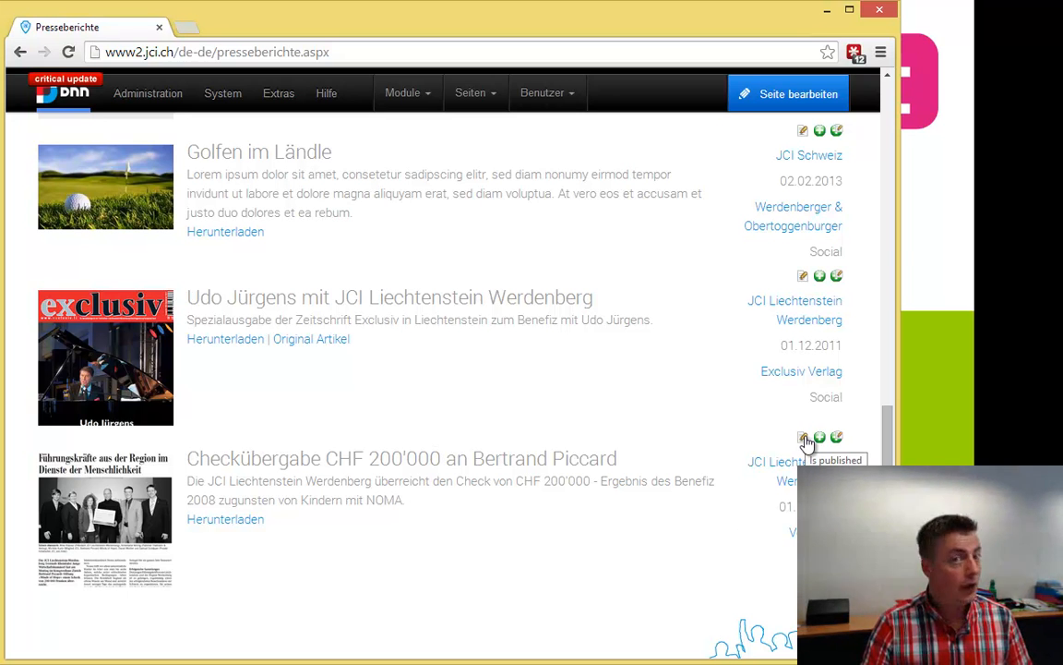
pyautogui.click(101, 492)
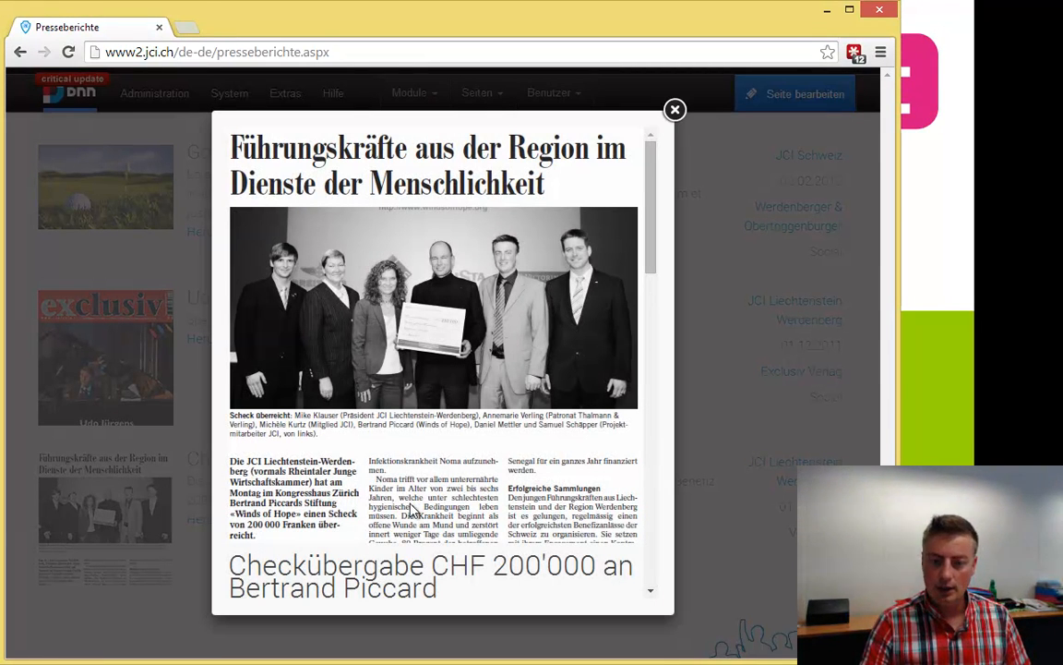
pyautogui.scroll(-2, 277, 434)
pyautogui.moveTo(246, 399); pyautogui.dragTo(437, 421)
pyautogui.moveTo(275, 451); pyautogui.dragTo(369, 531)
pyautogui.scroll(-3, 373, 531)
pyautogui.scroll(-8, 377, 534)
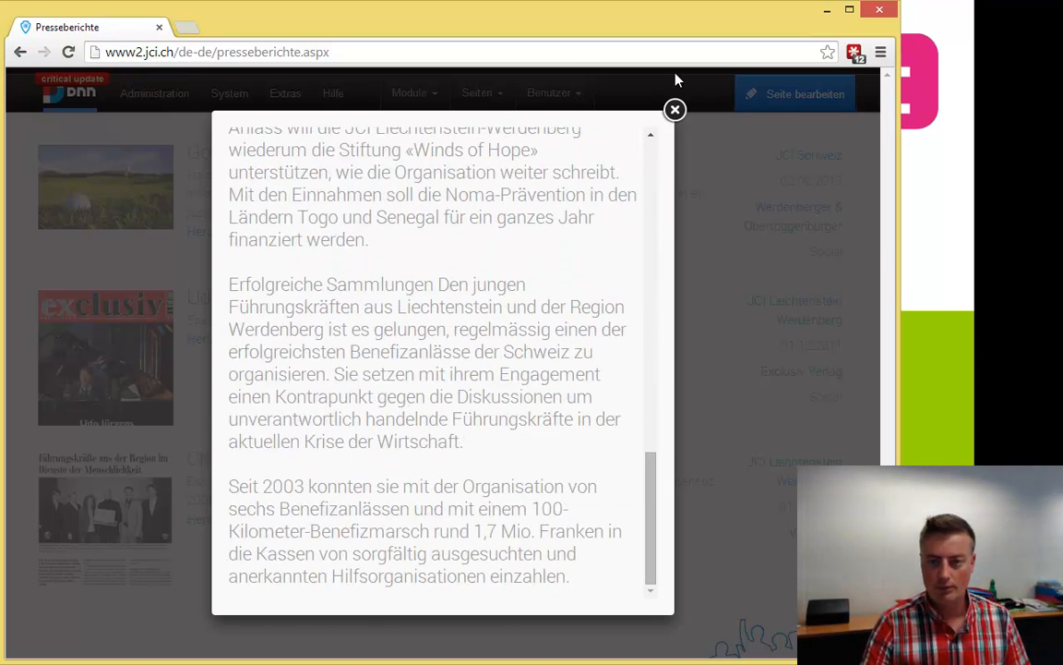
pyautogui.click(675, 110)
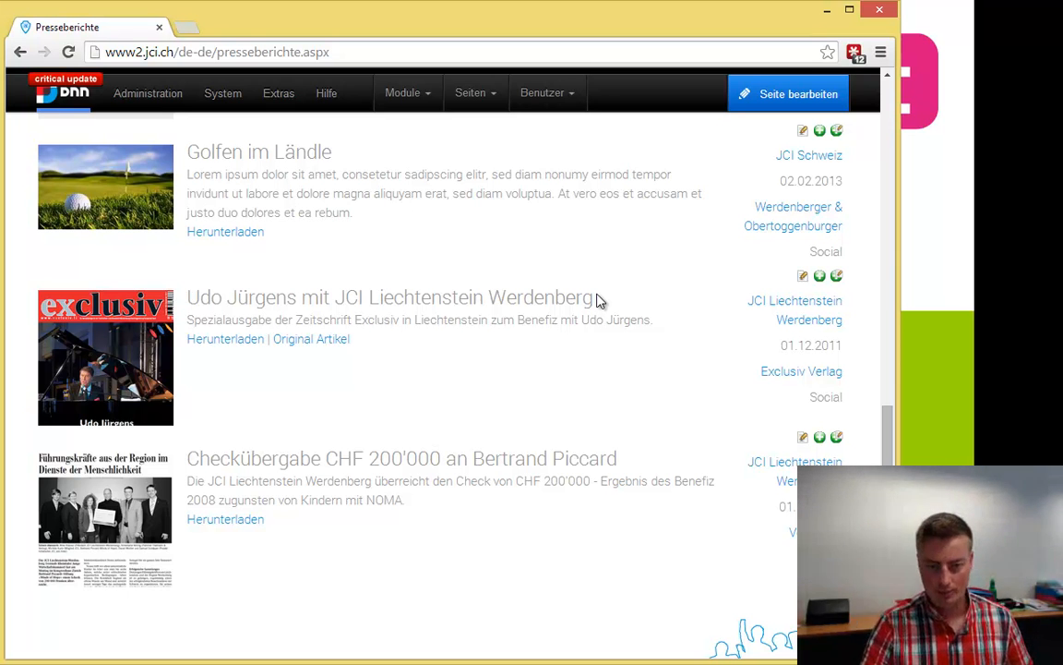
# Open the form for a new press report from the entry "Checkübergabe CHF 200'000 an Bertrand Piccard"
pyautogui.click(792, 464)
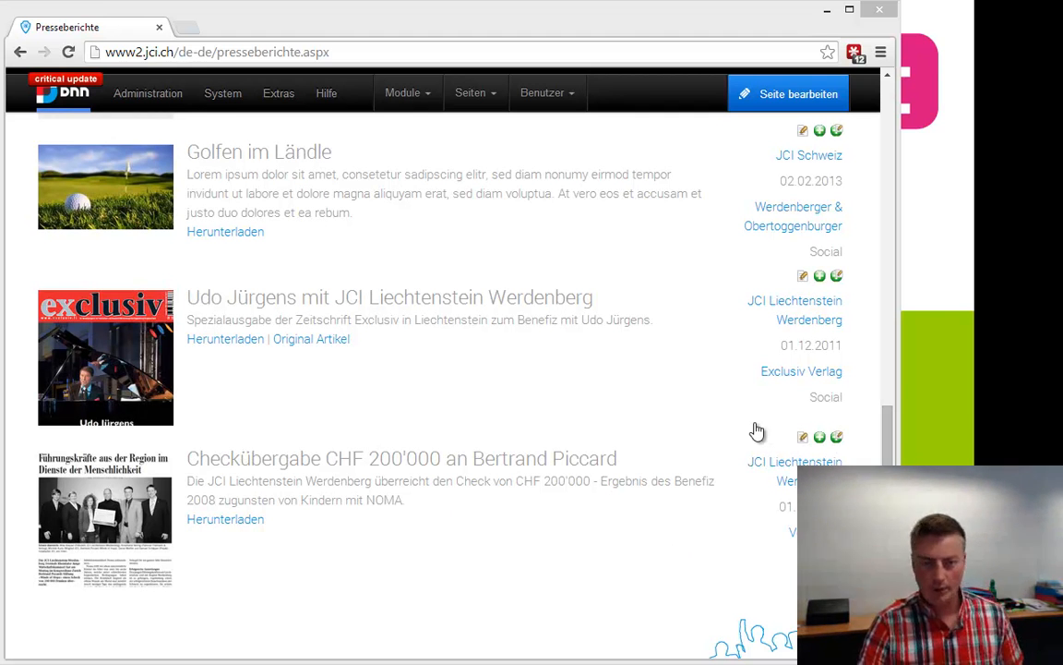
pyautogui.scroll(3, 713, 413)
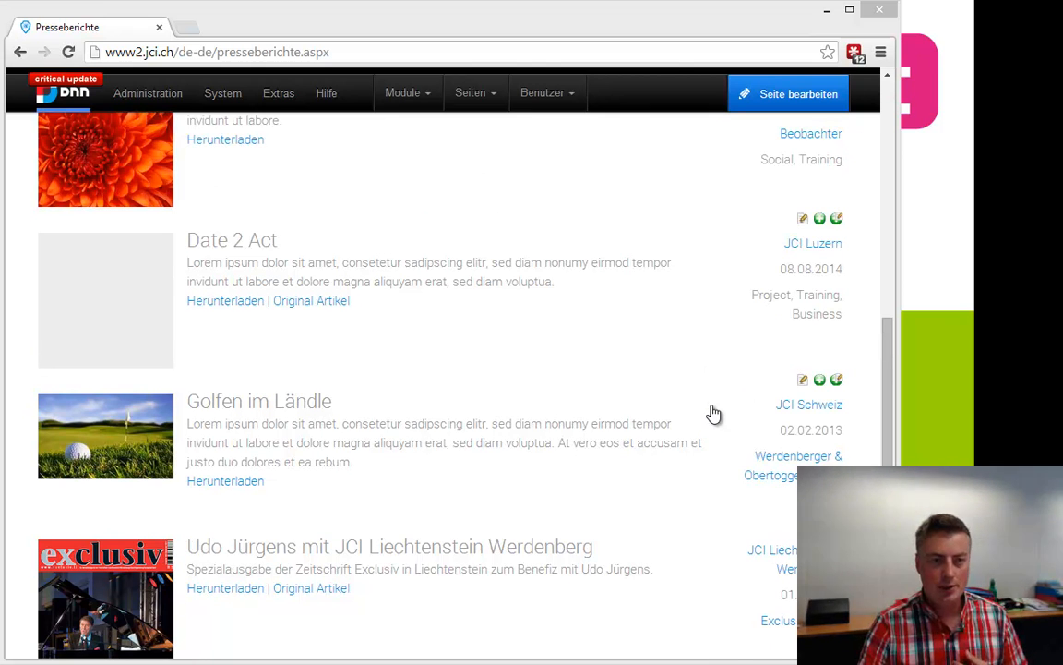
pyautogui.scroll(-3, 714, 413)
pyautogui.scroll(-1, 714, 412)
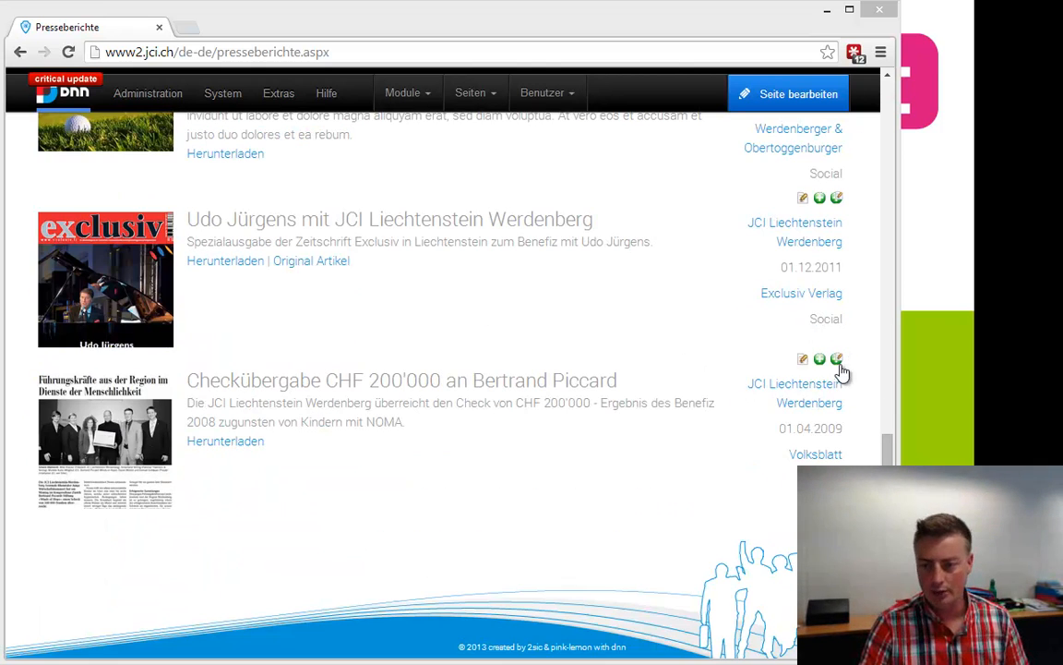
pyautogui.click(838, 361)
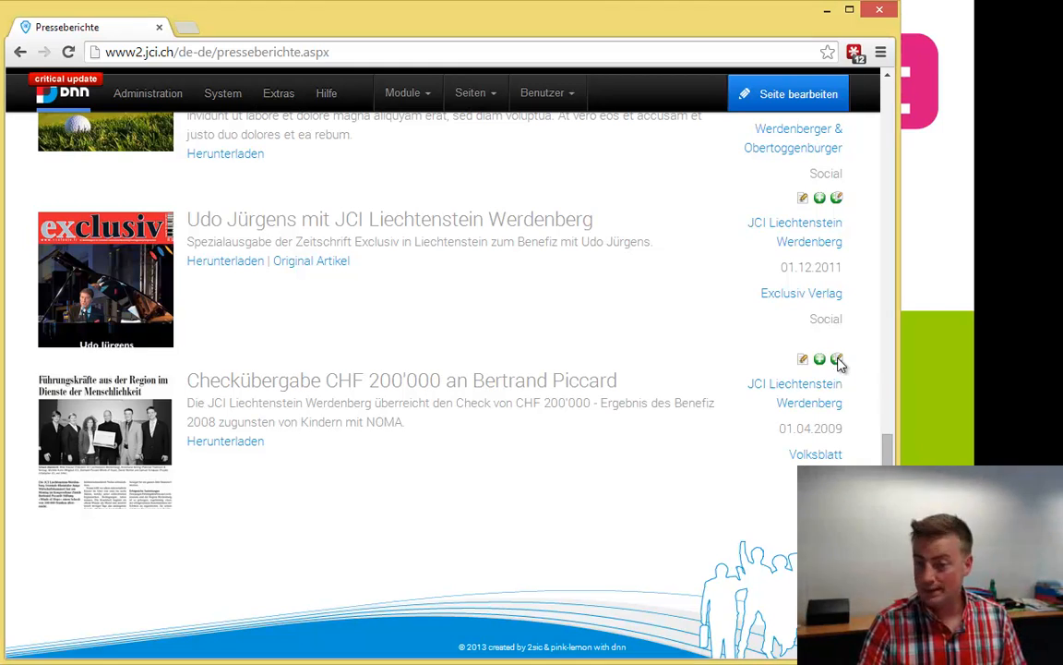
# Enter "Checkübergabe Benefiz 2011 an Udo Jürgens - CHF 205'000" as the Titel of the new press report
pyautogui.click(385, 314)
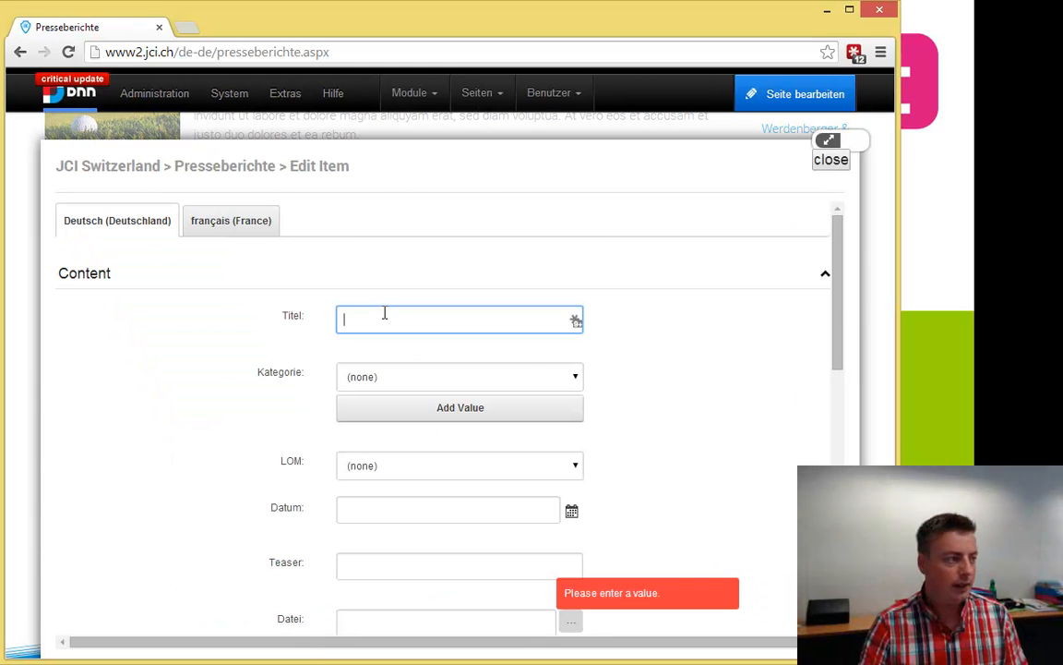
pyautogui.hotkey('alt', 'Tab')
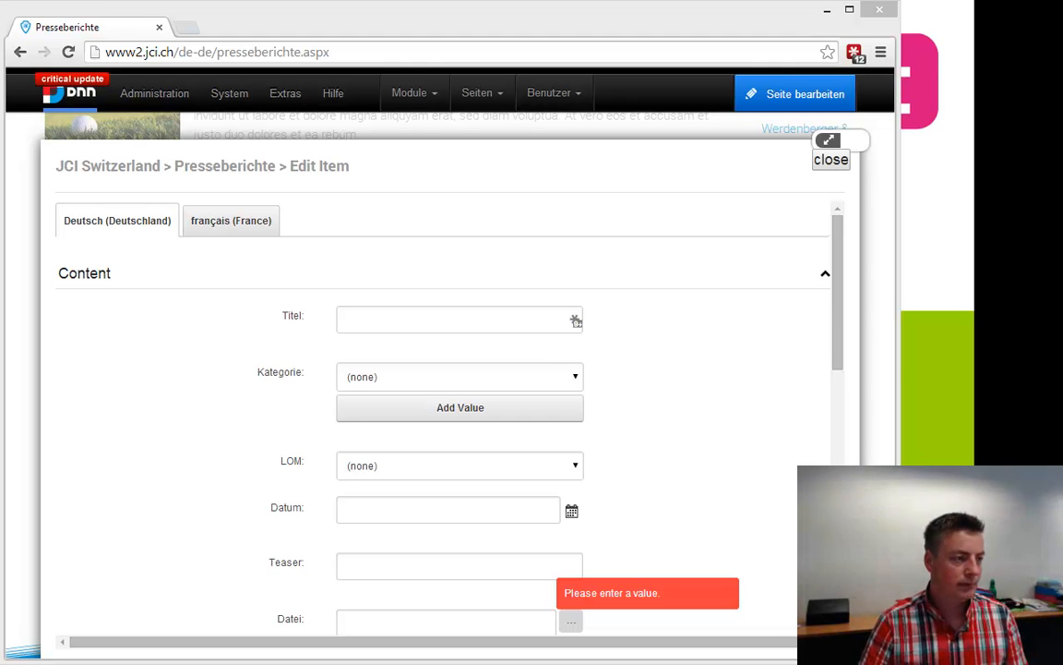
pyautogui.click(385, 314)
pyautogui.write('Checküberg')
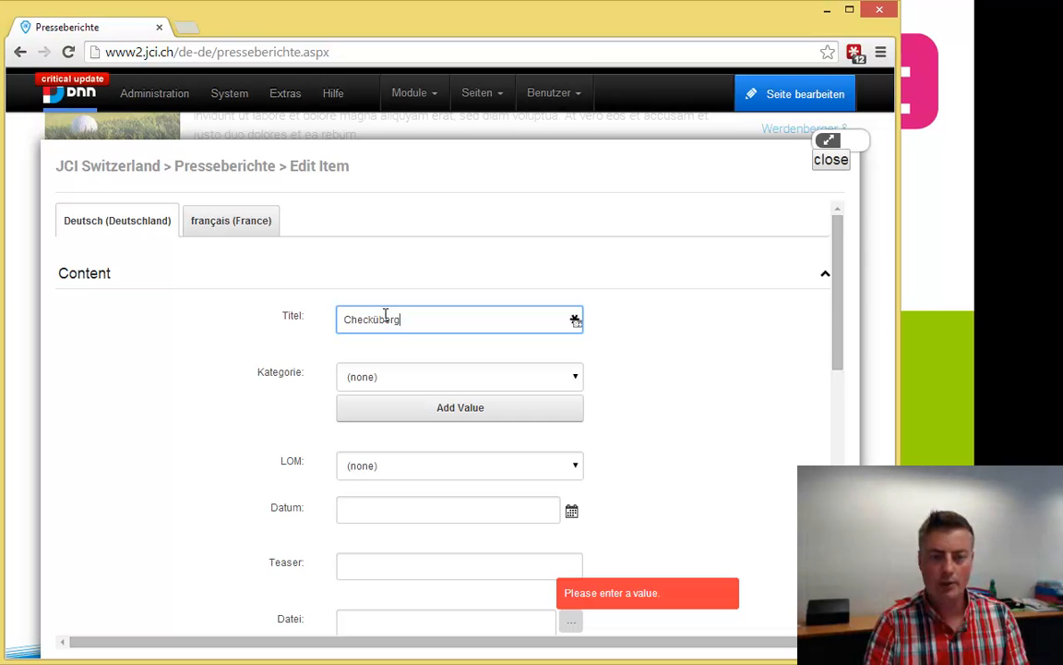
pyautogui.write('abe Benefiz 20')
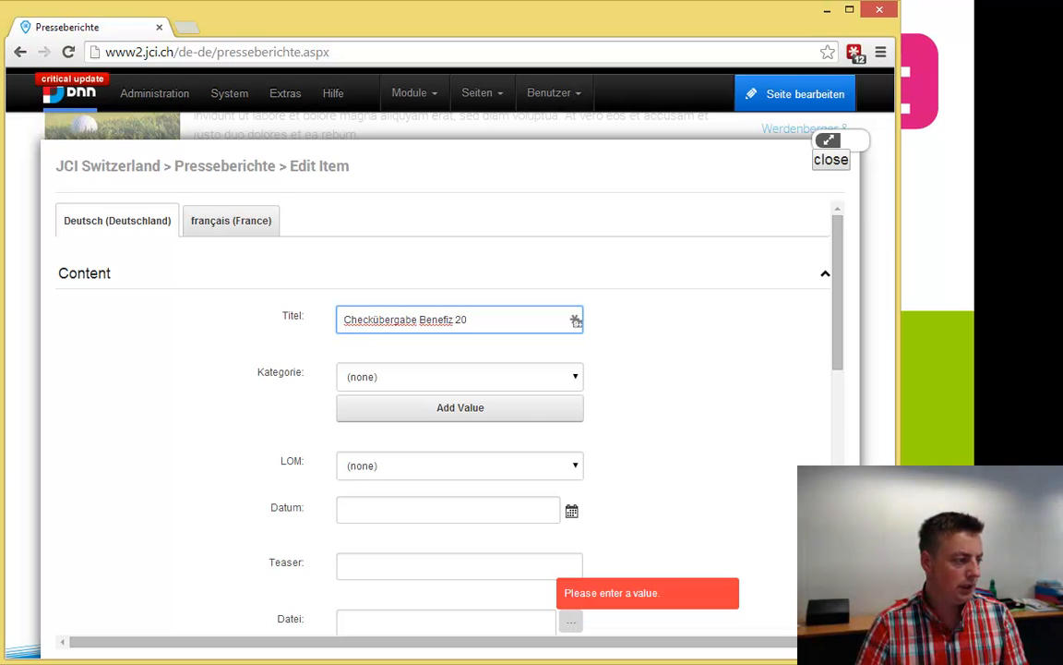
pyautogui.click(493, 319)
pyautogui.write('11 an')
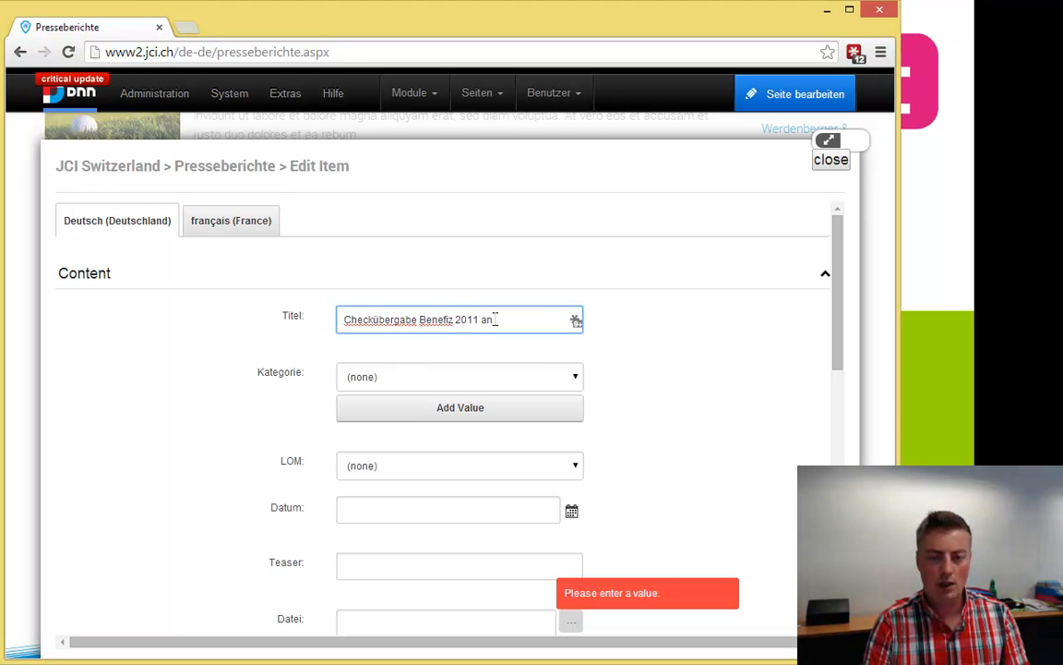
pyautogui.write(' Udo Jürgens')
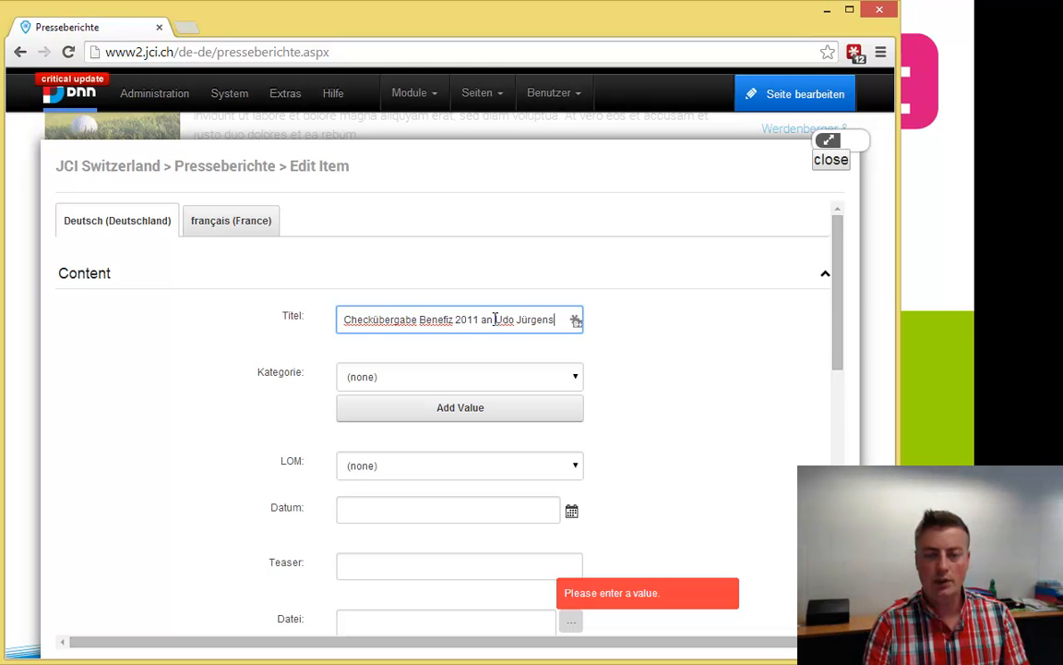
pyautogui.write(" - CHF 205'000")
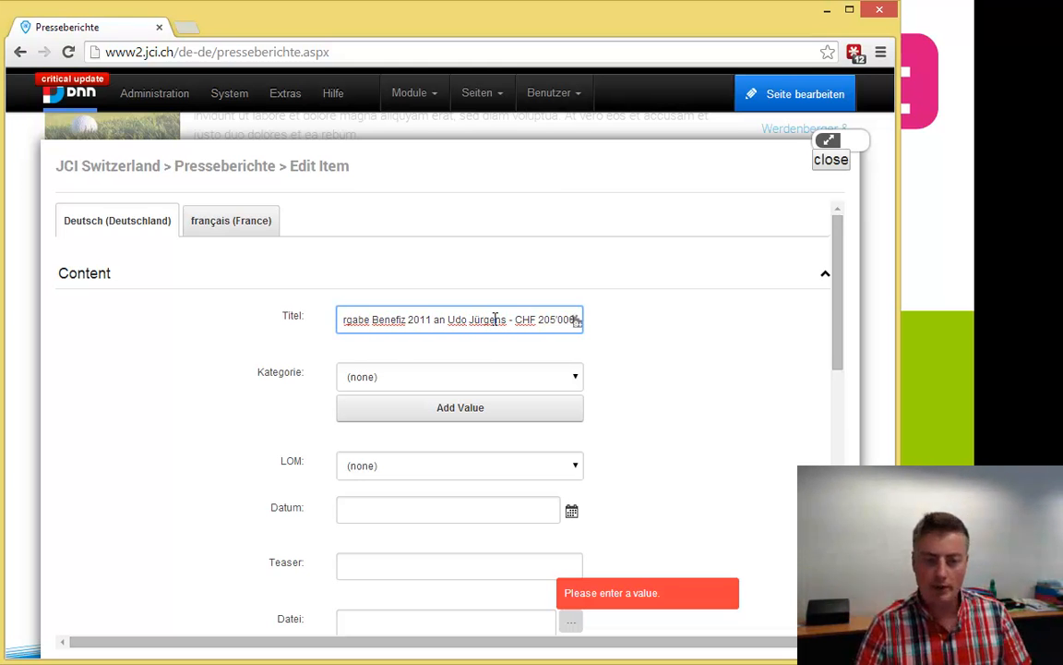
# Set the report's Kategorie to Social and its LOM to JCI Liechtenstein Werdenberg
pyautogui.click(537, 374)
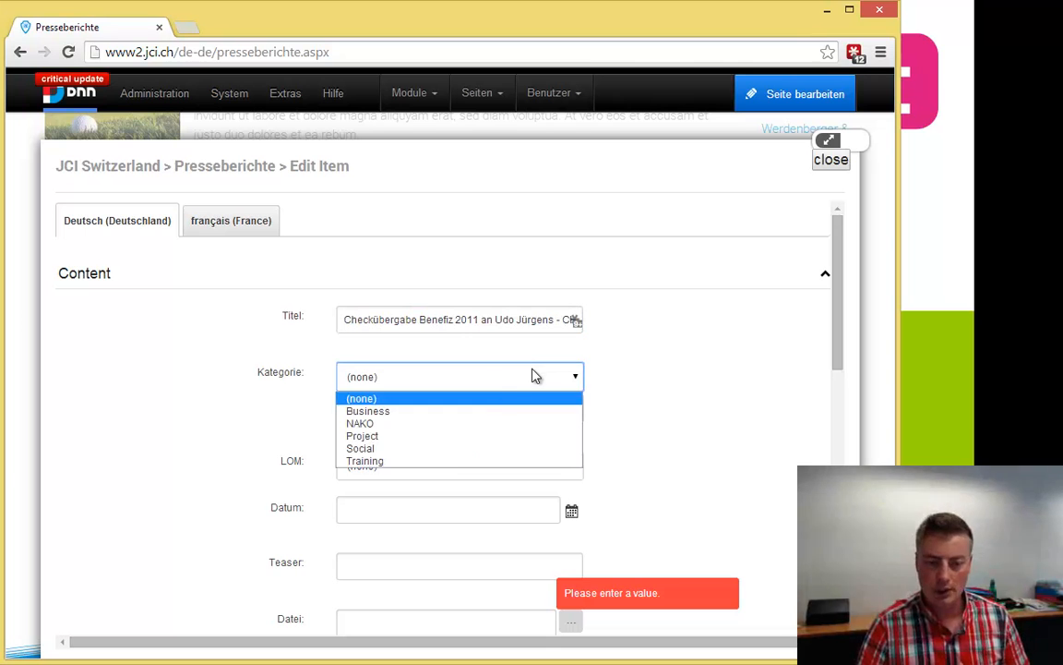
pyautogui.click(454, 453)
pyautogui.click(442, 473)
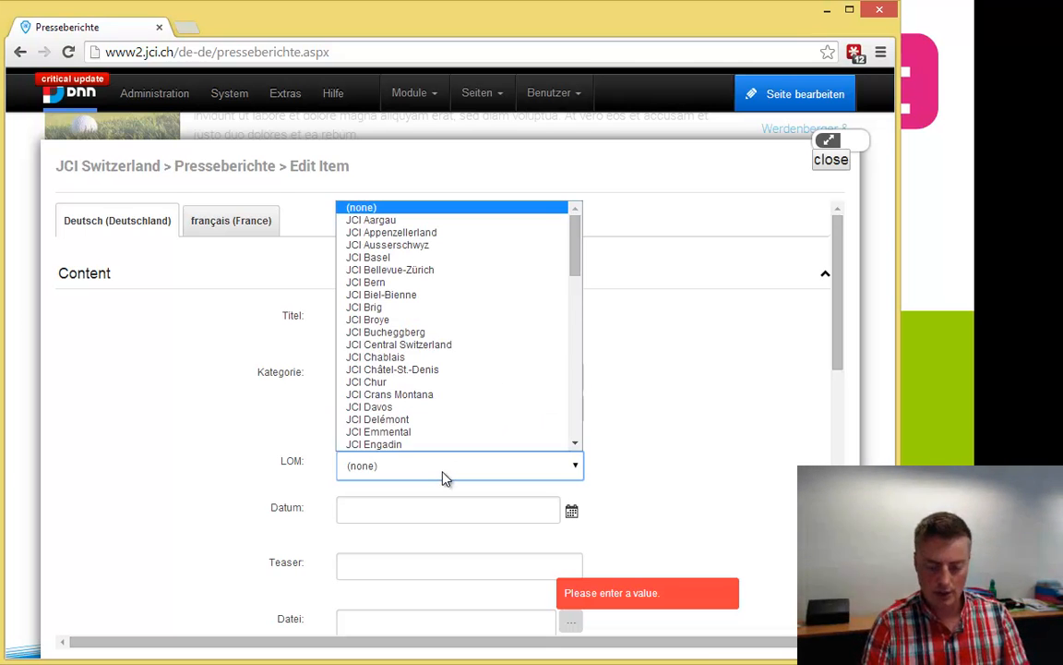
pyautogui.write('jci li')
pyautogui.press('Return')
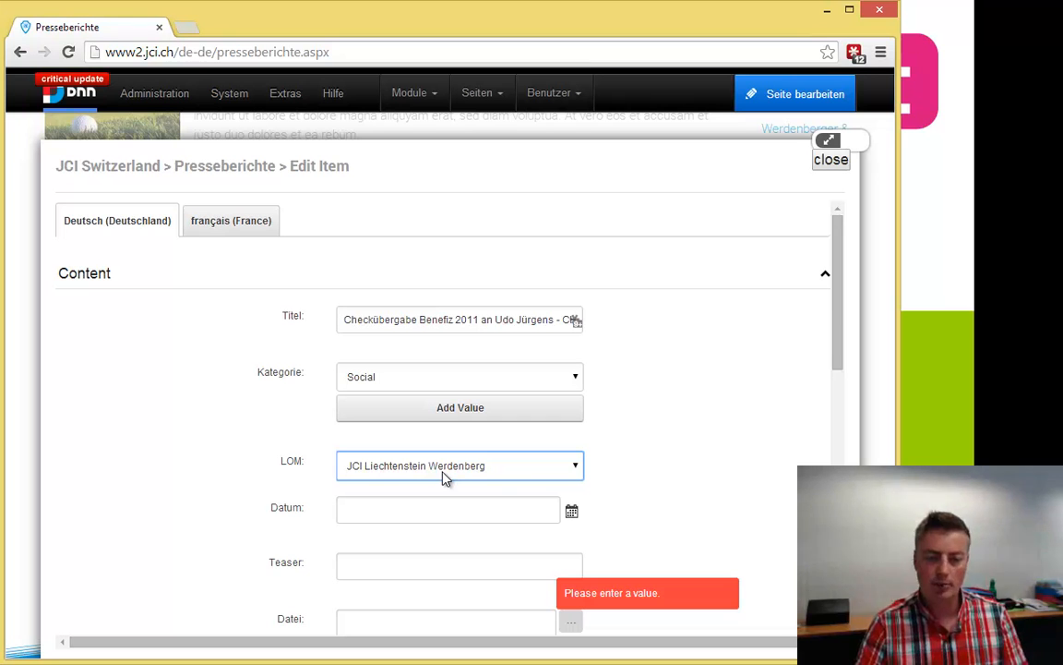
# Set the Datum of the new press report to 01.01.2012
pyautogui.click(502, 510)
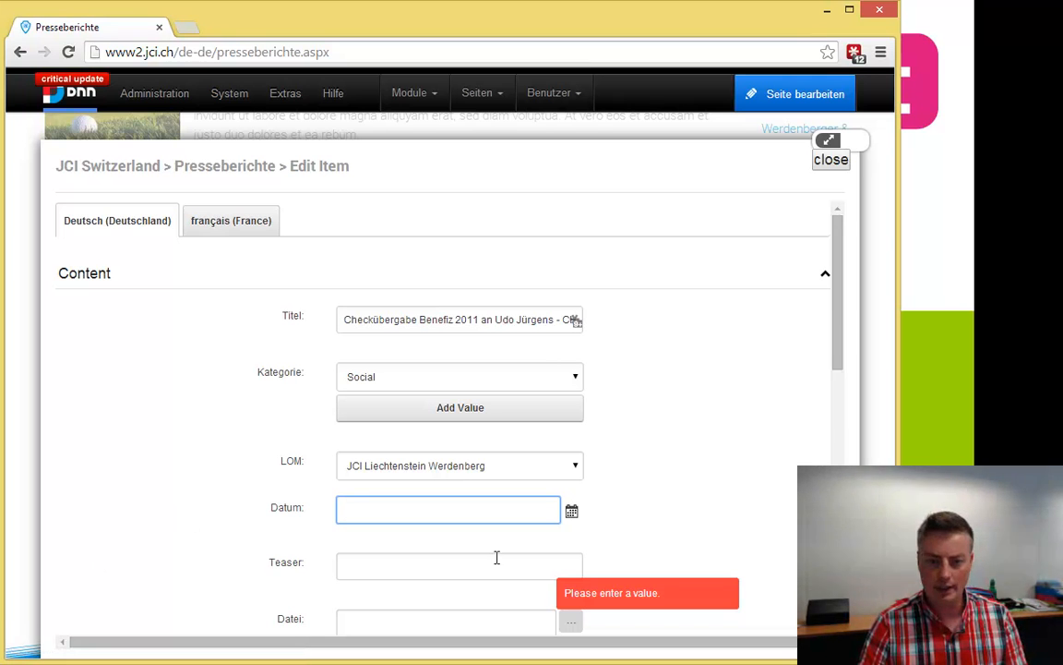
pyautogui.scroll(-2, 666, 508)
pyautogui.click(572, 346)
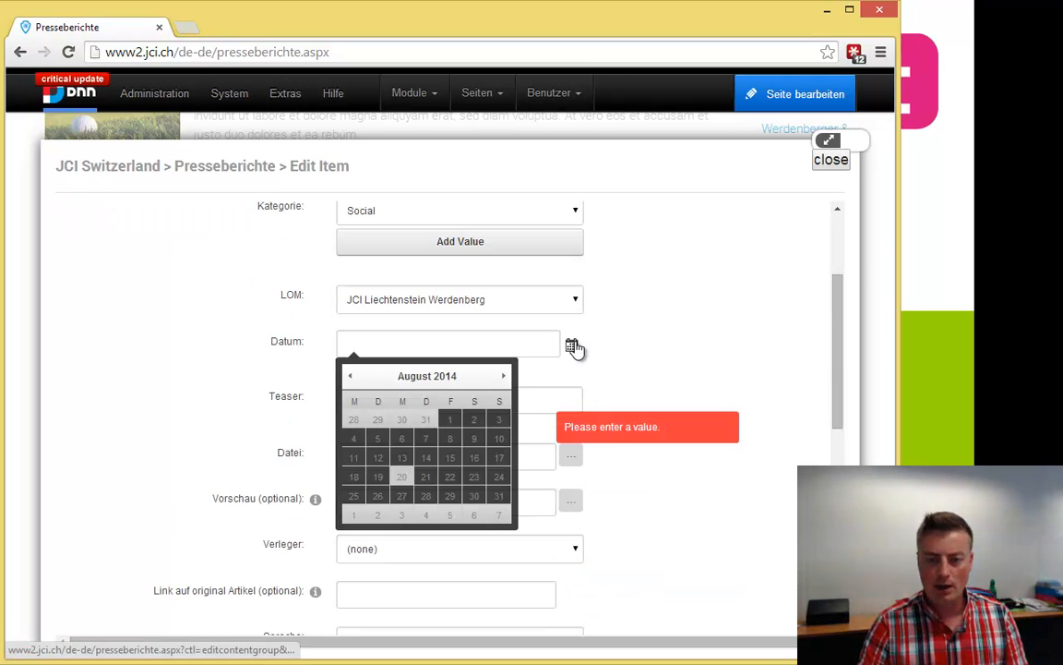
pyautogui.click(397, 338)
pyautogui.write('1.01.2012')
pyautogui.press('Tab')
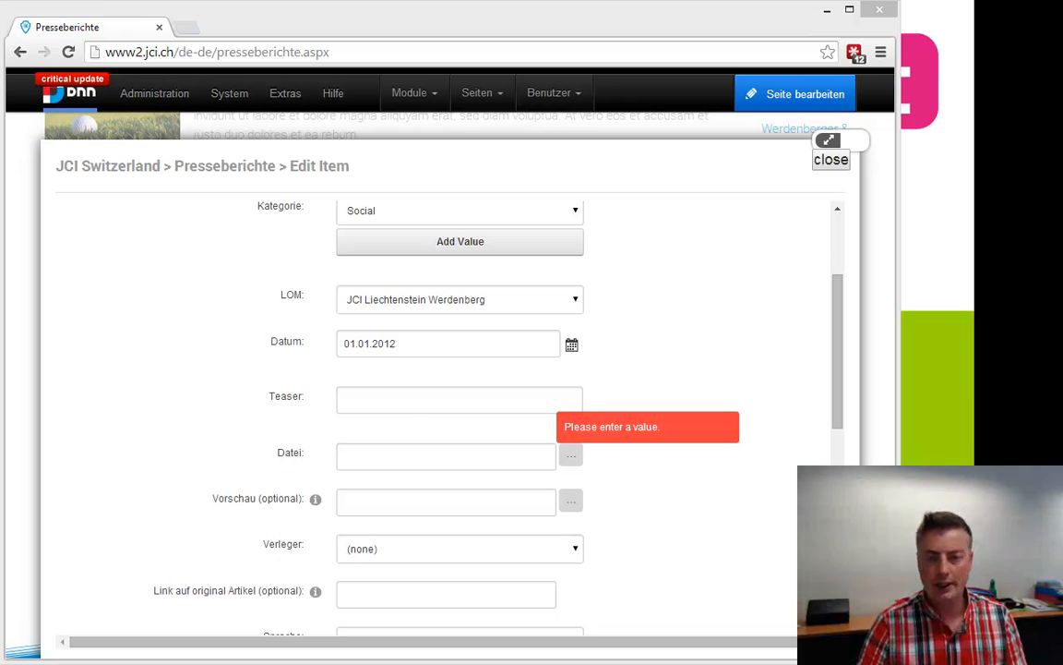
# Paste the Teaser text that begins "Die JCI Liechtenstein Werdenberg übergab den" and ends "vom November 2011 an Udo Jürgens."
pyautogui.click(406, 406)
pyautogui.hotkey('ctrl', 'v')
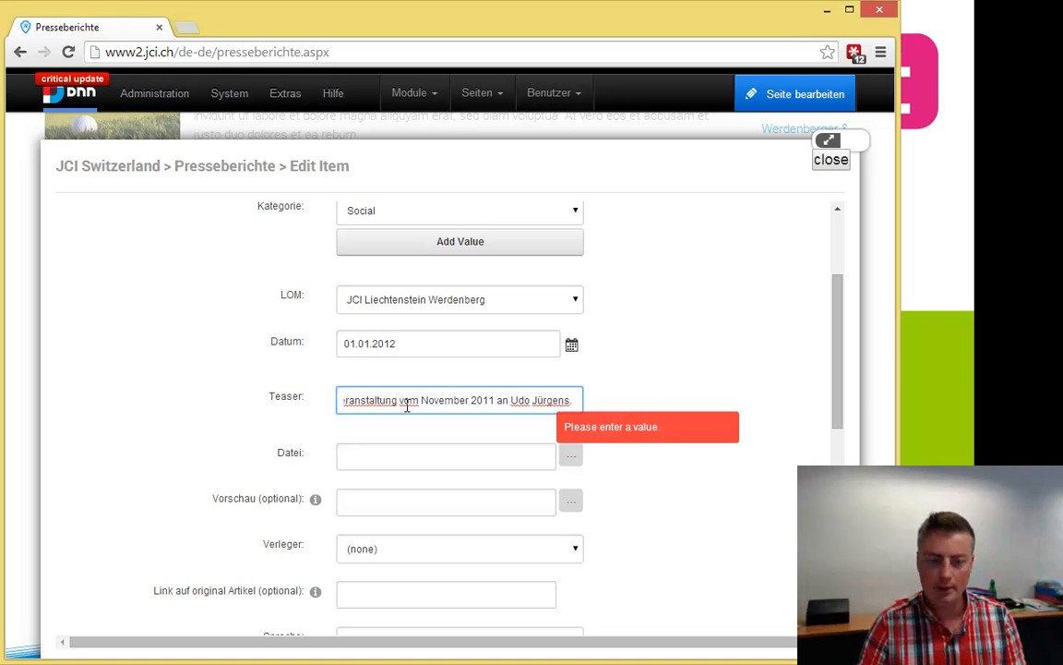
pyautogui.press('Tab')
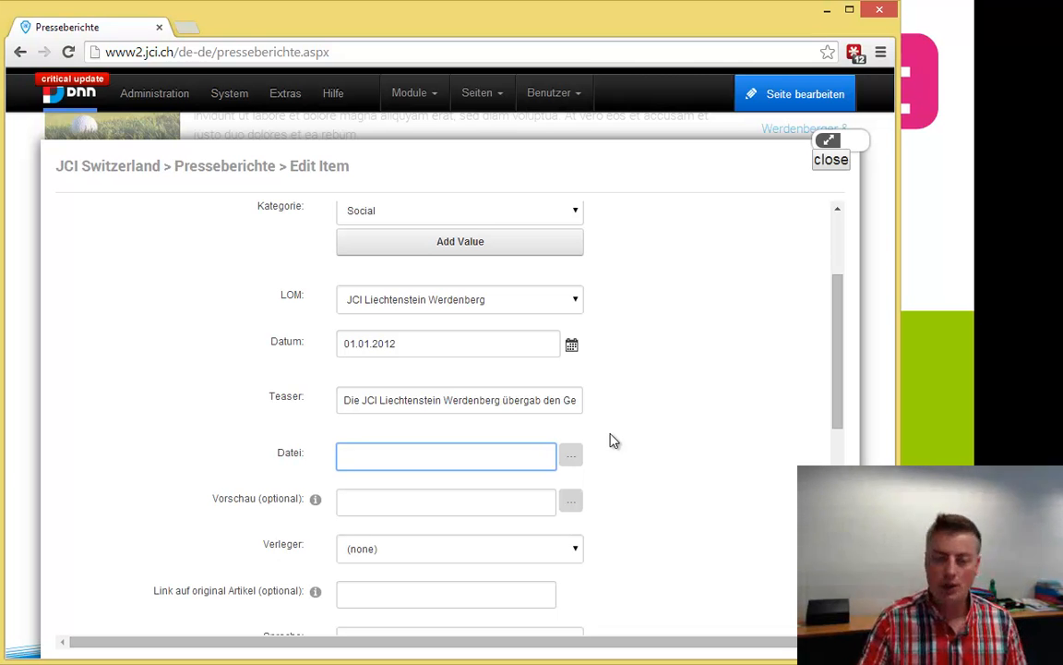
# Open the document manager for the Datei field and select the Media/2012 folder
pyautogui.scroll(-1, 360, 404)
pyautogui.click(364, 376)
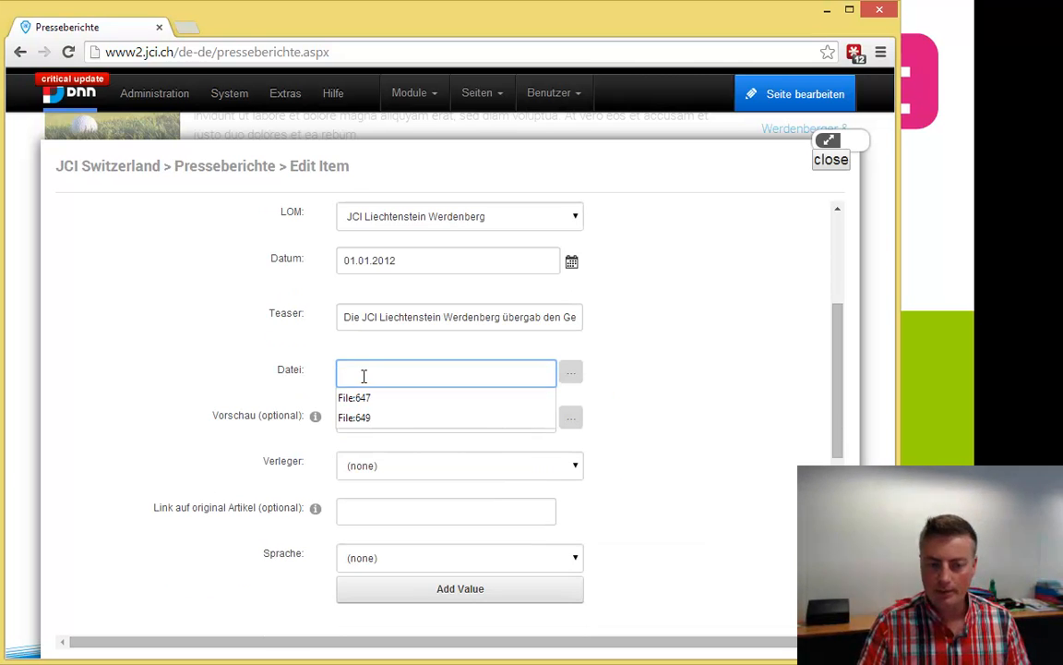
pyautogui.click(647, 373)
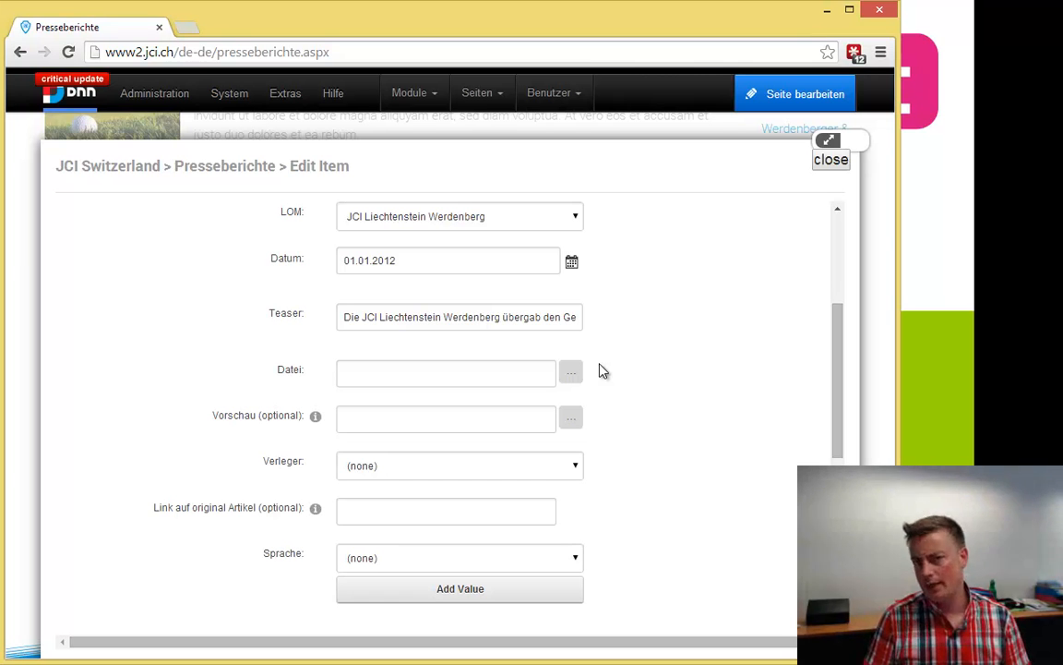
pyautogui.scroll(3, 601, 371)
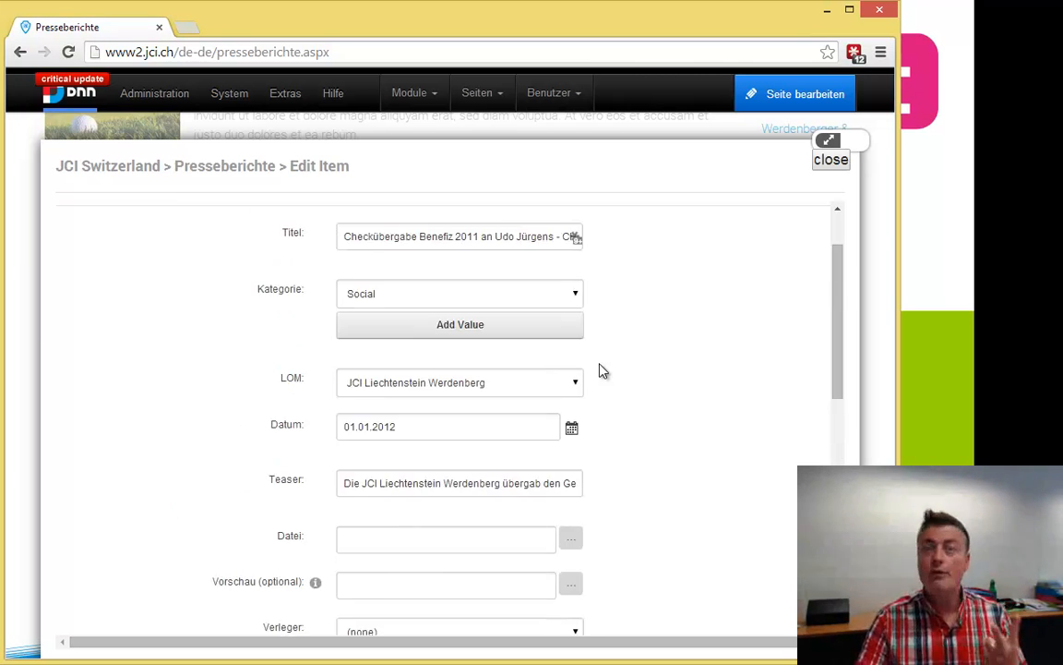
pyautogui.scroll(-5, 601, 370)
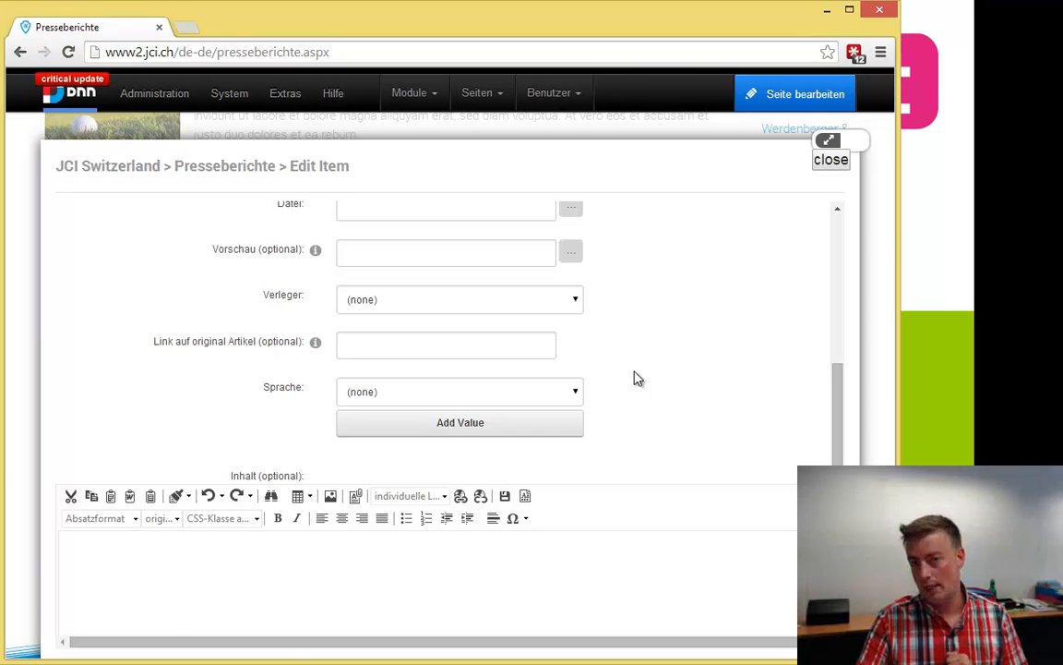
pyautogui.scroll(1, 635, 379)
pyautogui.click(572, 292)
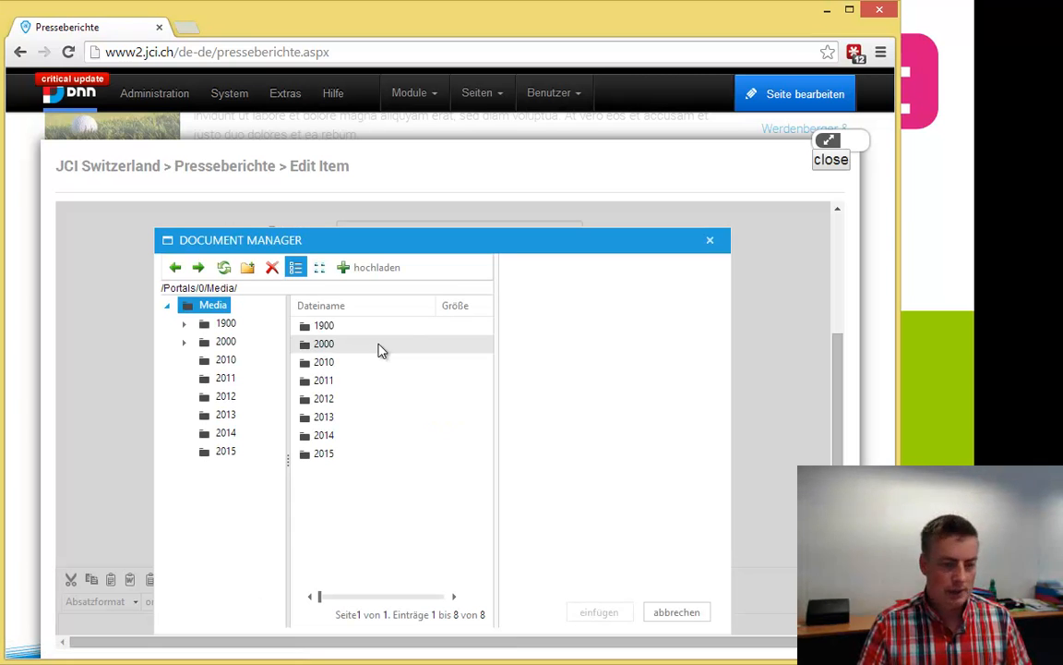
pyautogui.click(227, 396)
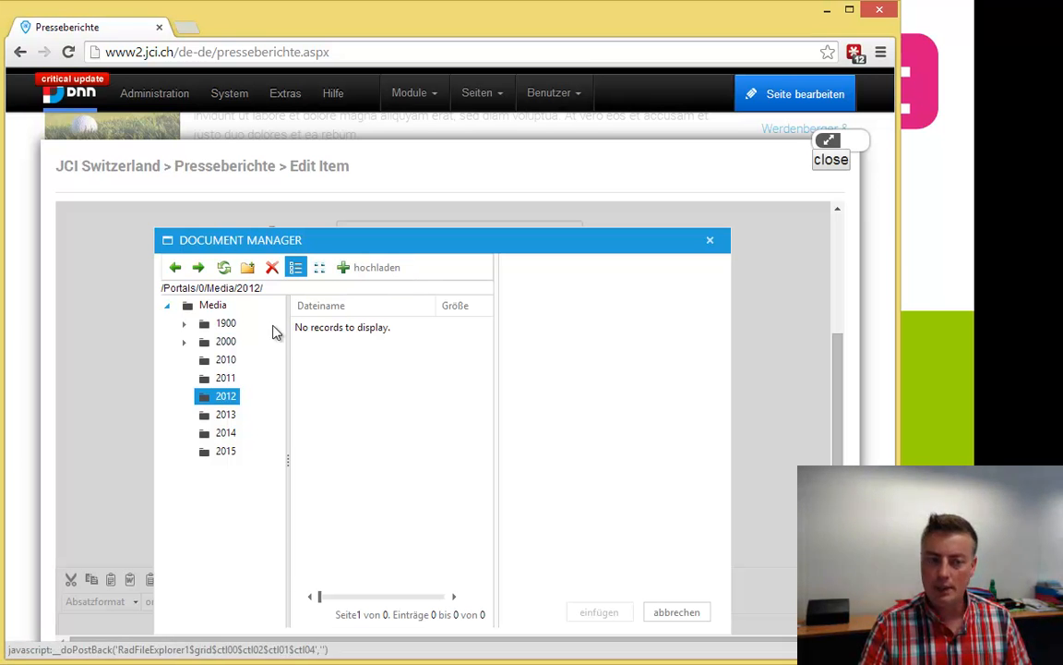
pyautogui.click(184, 342)
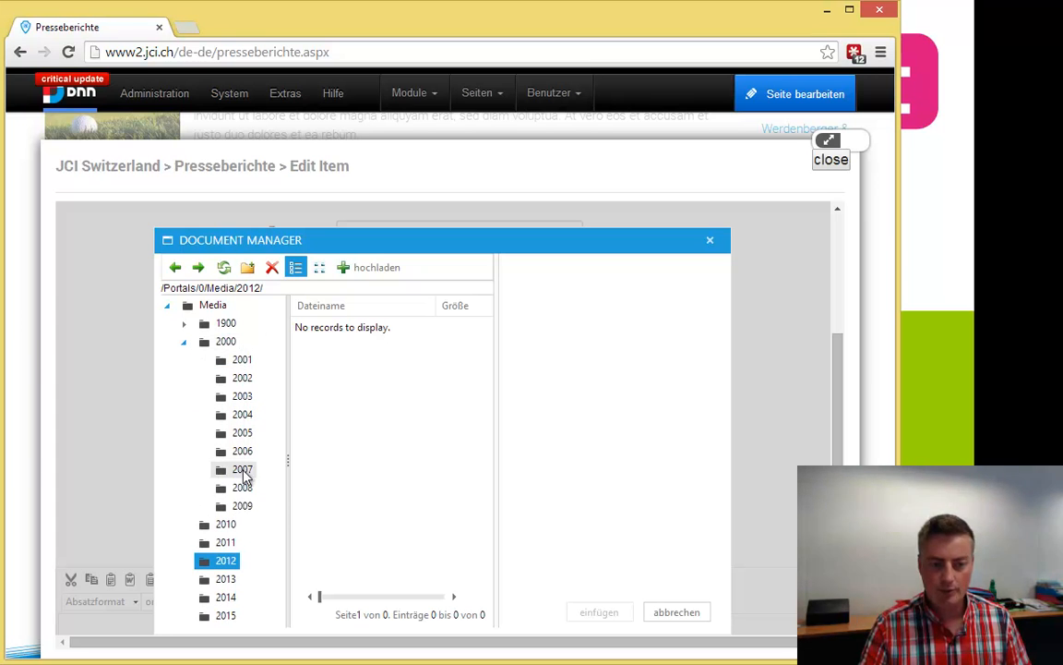
pyautogui.click(185, 342)
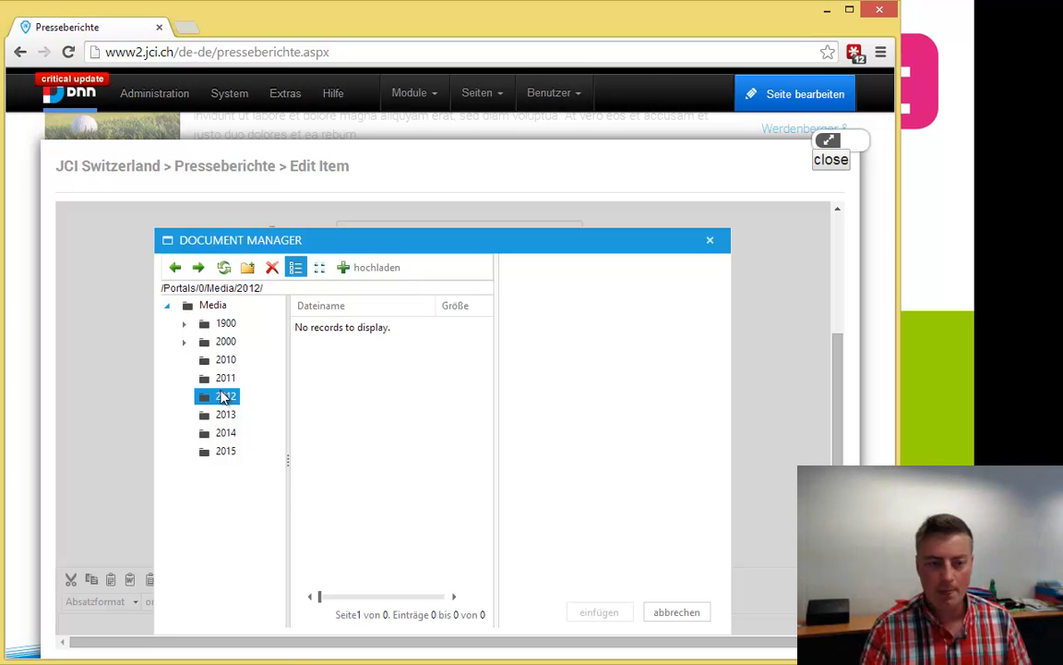
# Start an upload to the 2012 folder and choose the PDF "2012-03-16 JCI_LW_Checkübergabe_Udo_Juergens" from Downloads
pyautogui.click(370, 268)
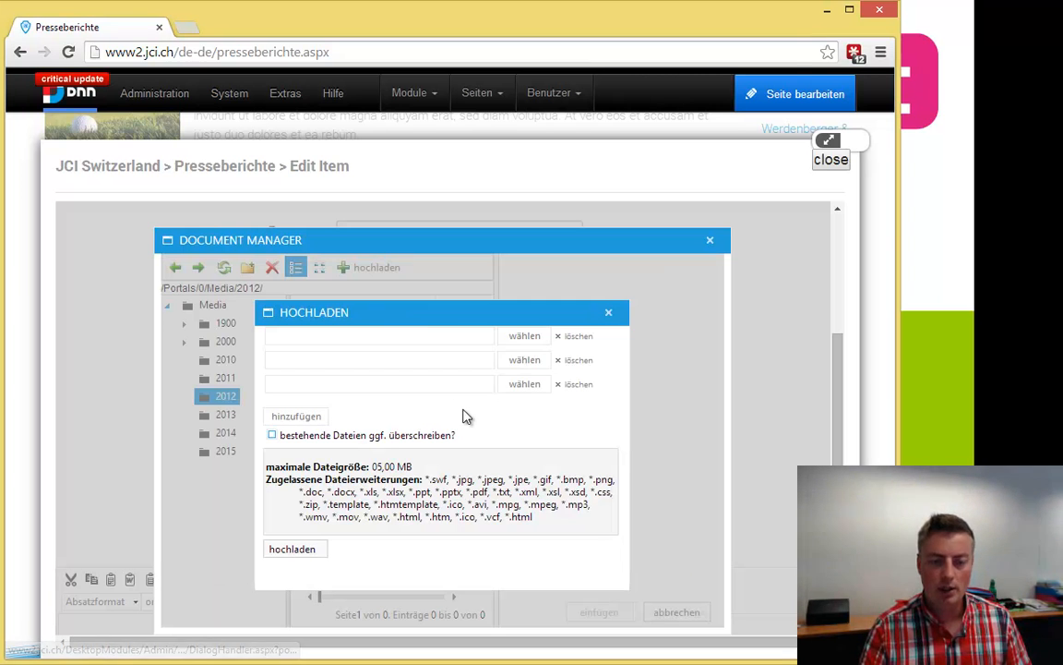
pyautogui.click(488, 334)
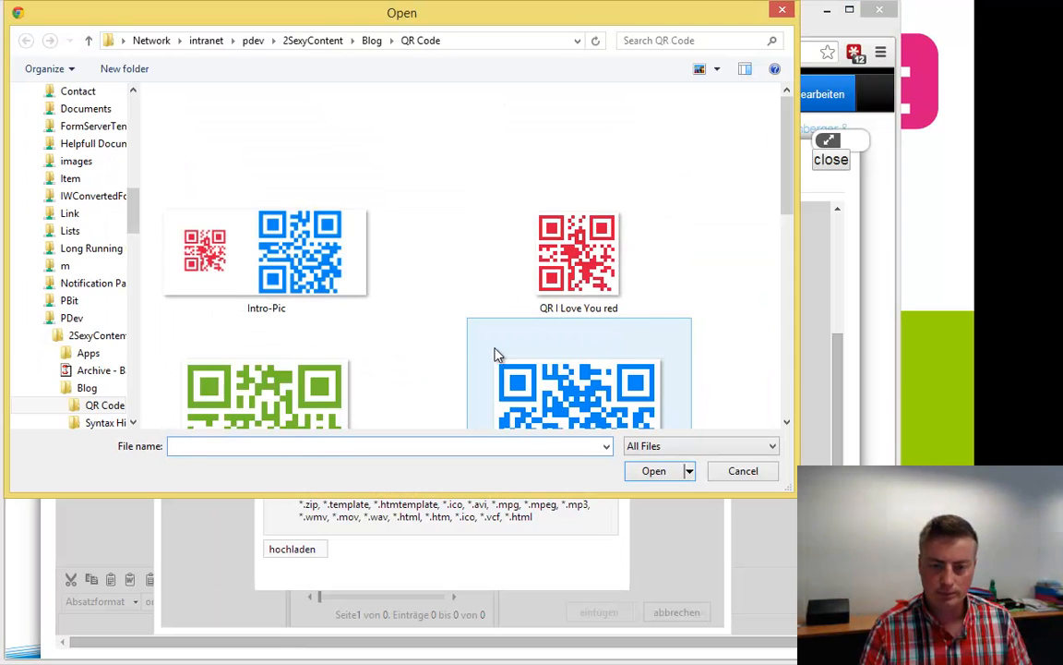
pyautogui.moveTo(135, 225); pyautogui.dragTo(130, 98)
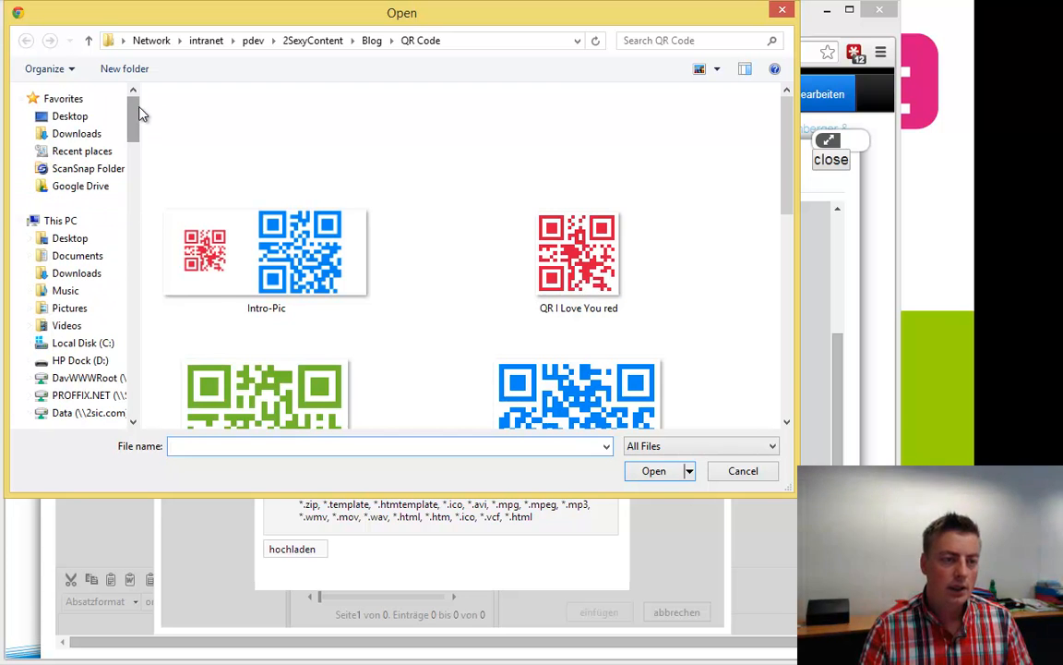
pyautogui.click(76, 133)
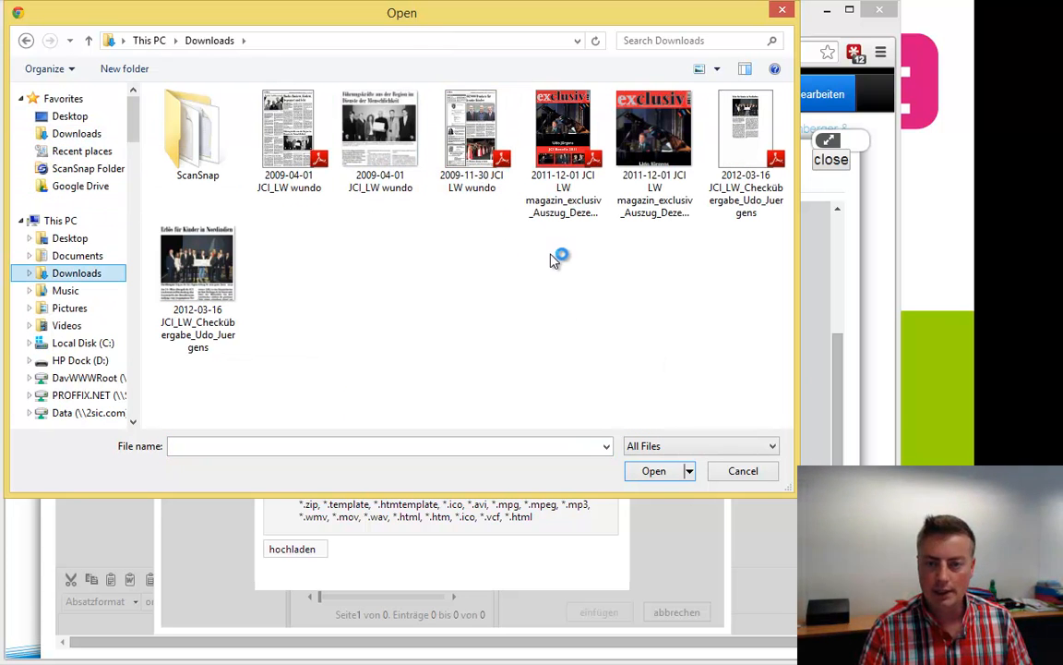
pyautogui.click(745, 139)
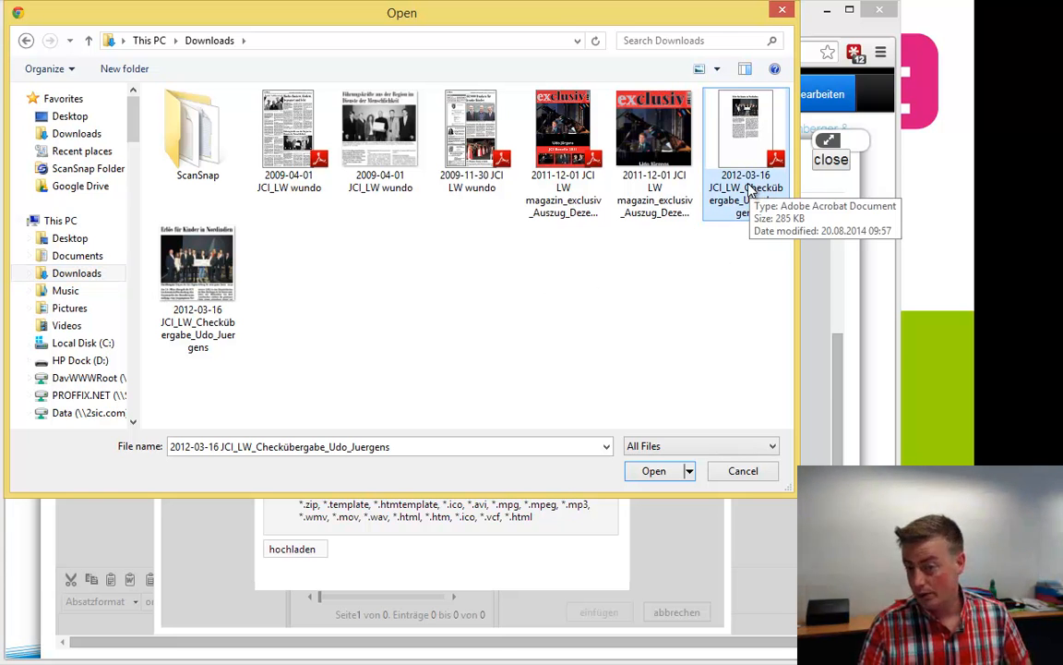
pyautogui.click(654, 471)
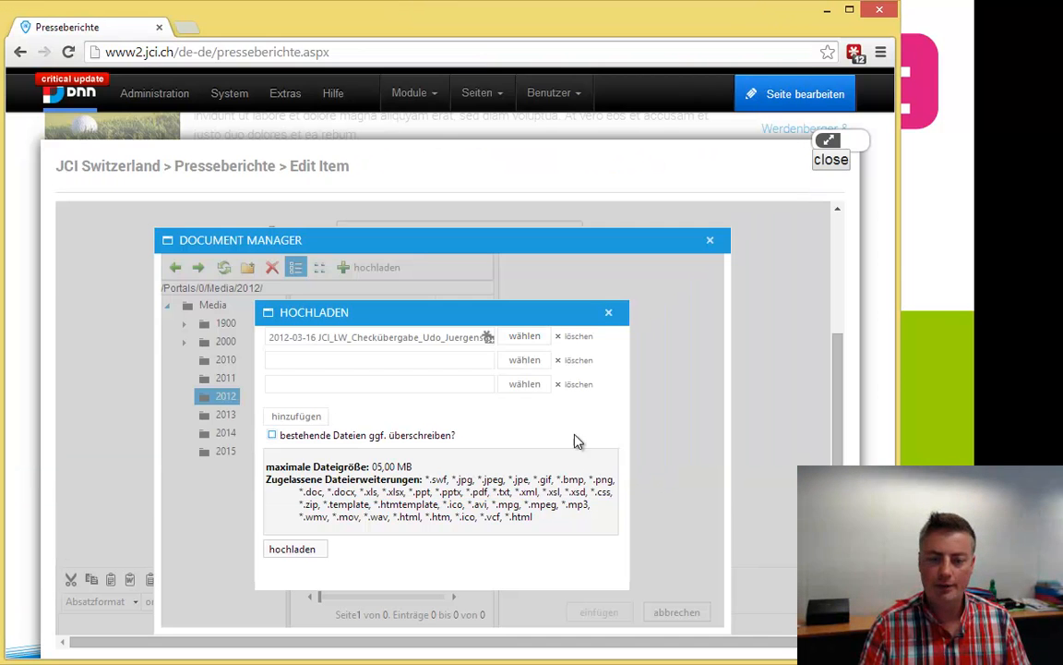
# Add the image "2012-03-16 JCI_LW_Checkübergabe_Udo_Juergens" as second upload file and upload both files
pyautogui.click(527, 361)
pyautogui.click(188, 303)
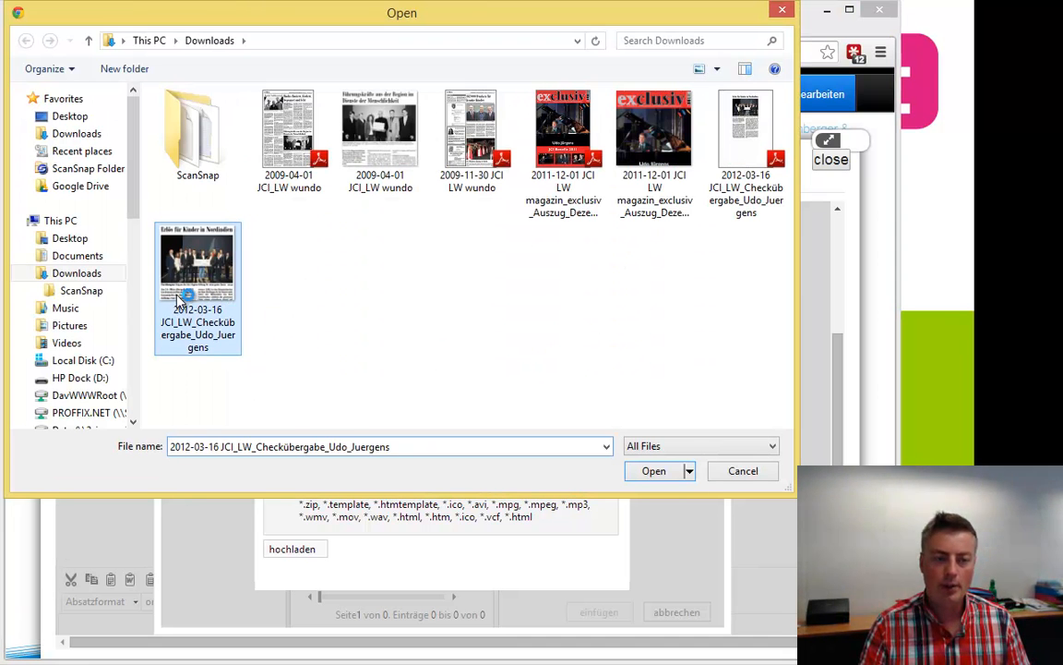
pyautogui.click(655, 473)
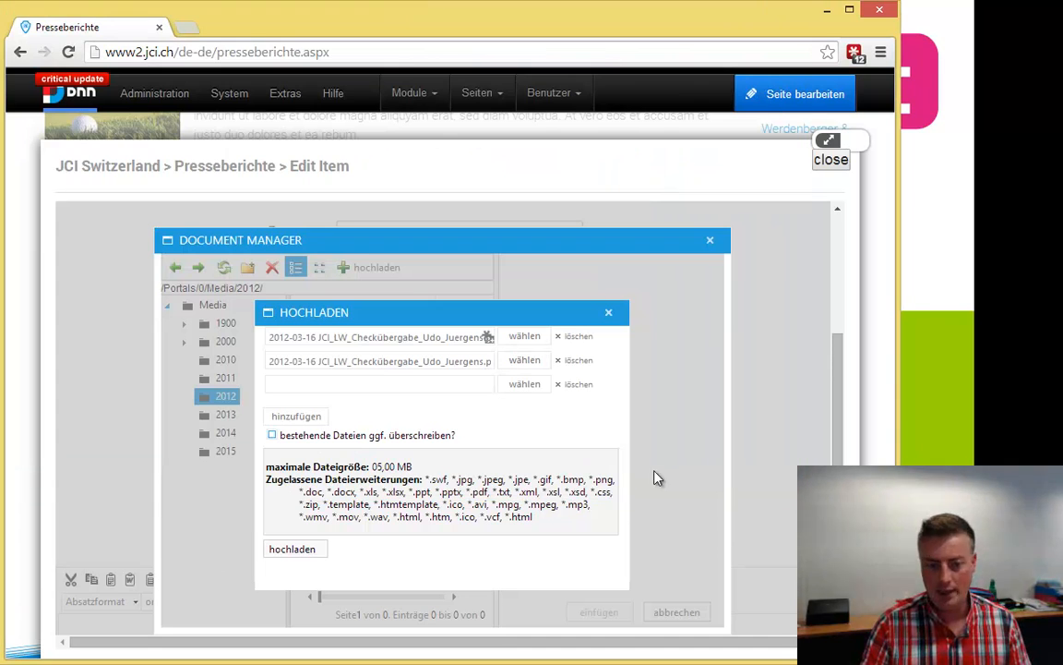
pyautogui.click(288, 556)
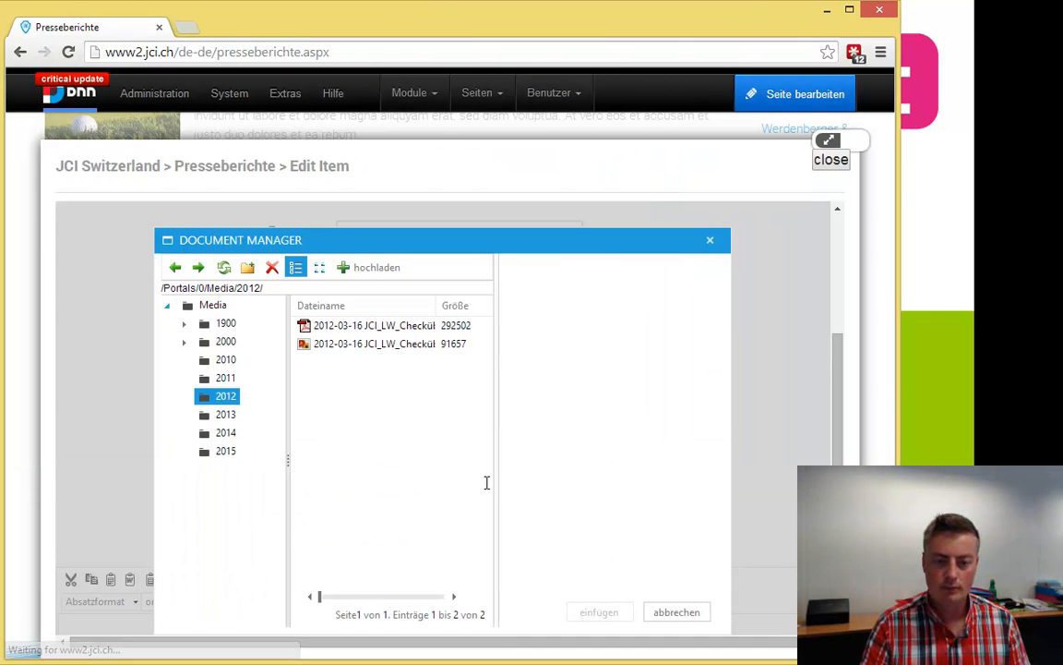
# Insert the uploaded PDF from the 2012 folder as the report's Datei
pyautogui.click(384, 326)
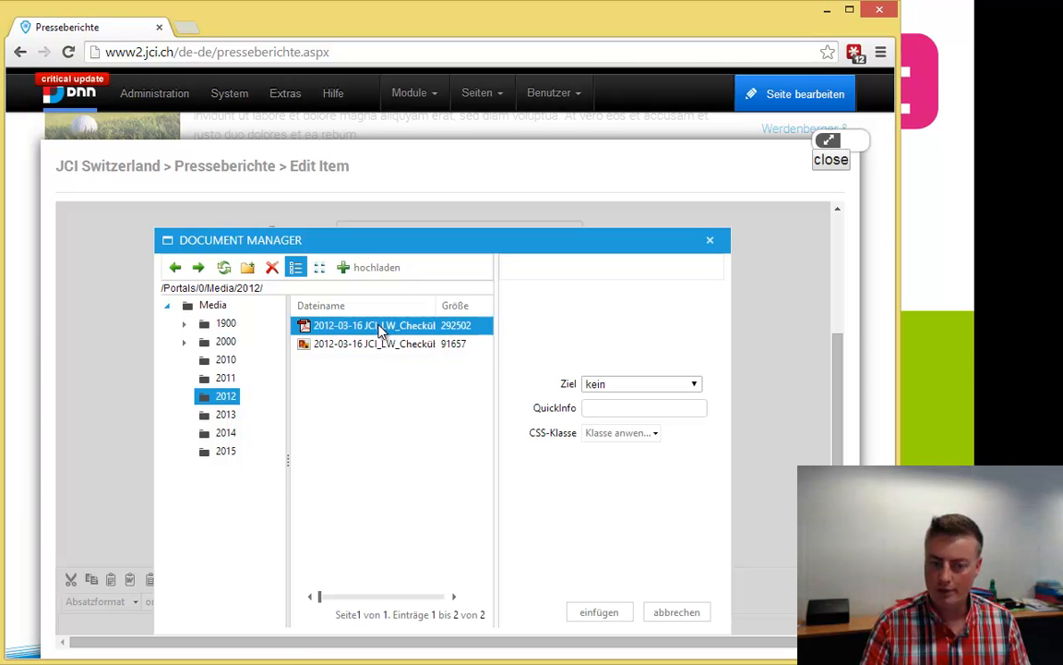
pyautogui.click(614, 613)
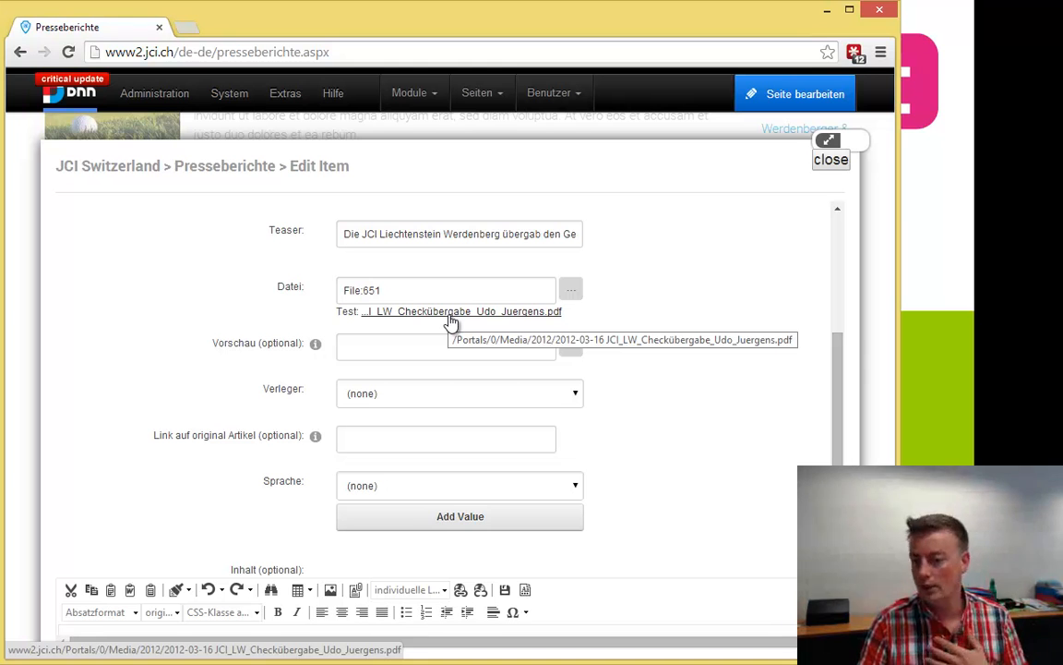
# Insert the image "2012-03-16 JCI_LW_Checkübergabe_Udo_Juergens.png" from the Media/2012 folder as the report's Vorschau
pyautogui.click(572, 346)
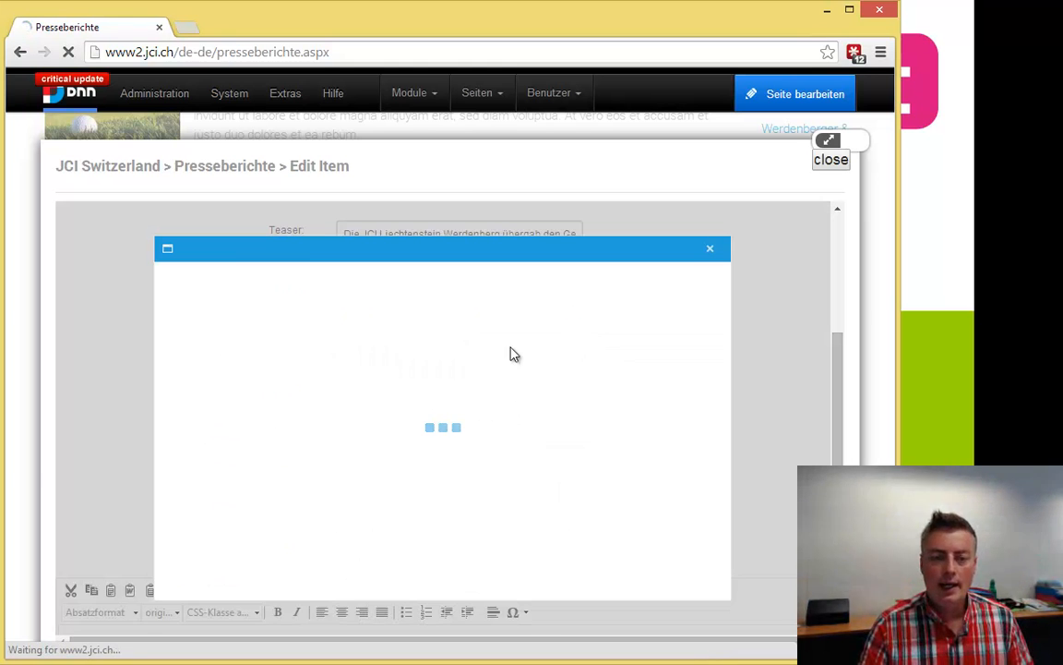
pyautogui.click(227, 390)
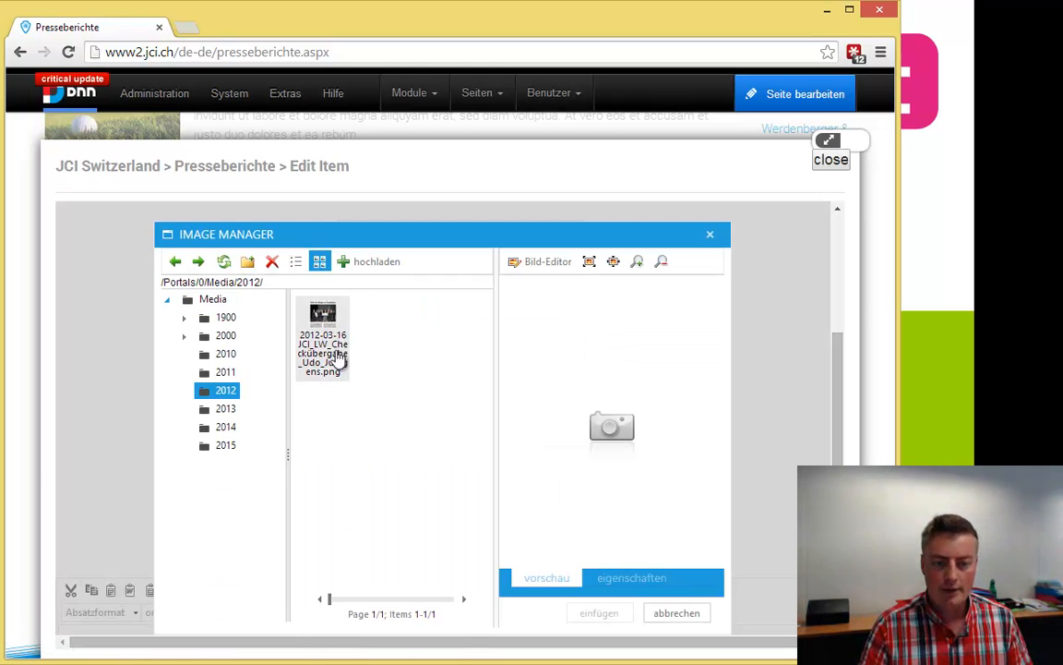
pyautogui.click(325, 362)
pyautogui.click(607, 615)
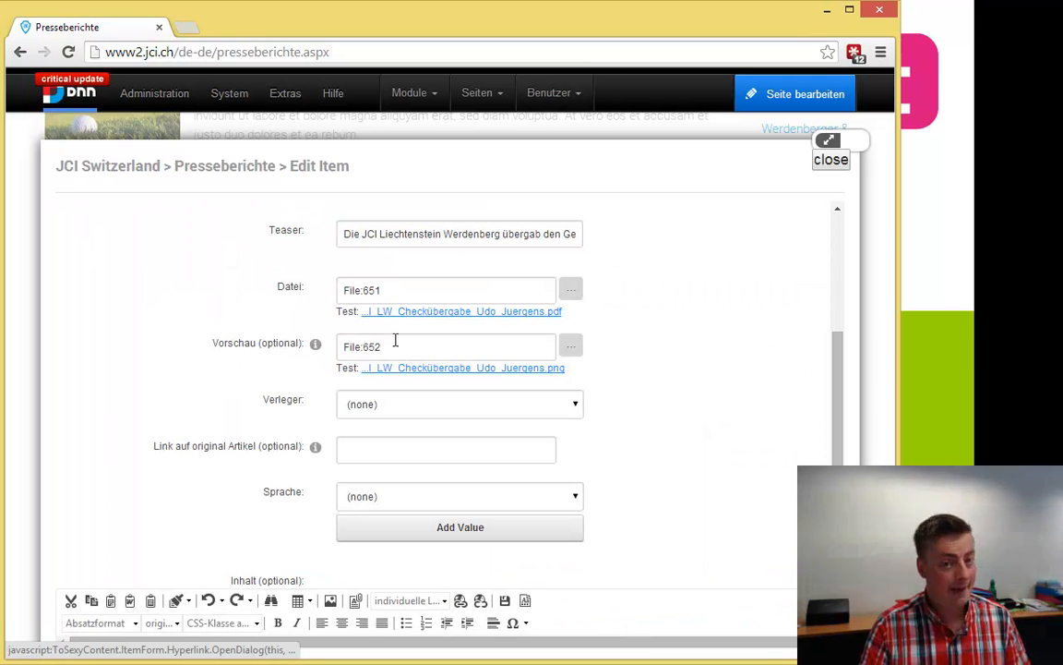
# Set the report's Verleger to Vaterland and its Sprache to Deutsch, leaving the link to the original article empty
pyautogui.click(420, 406)
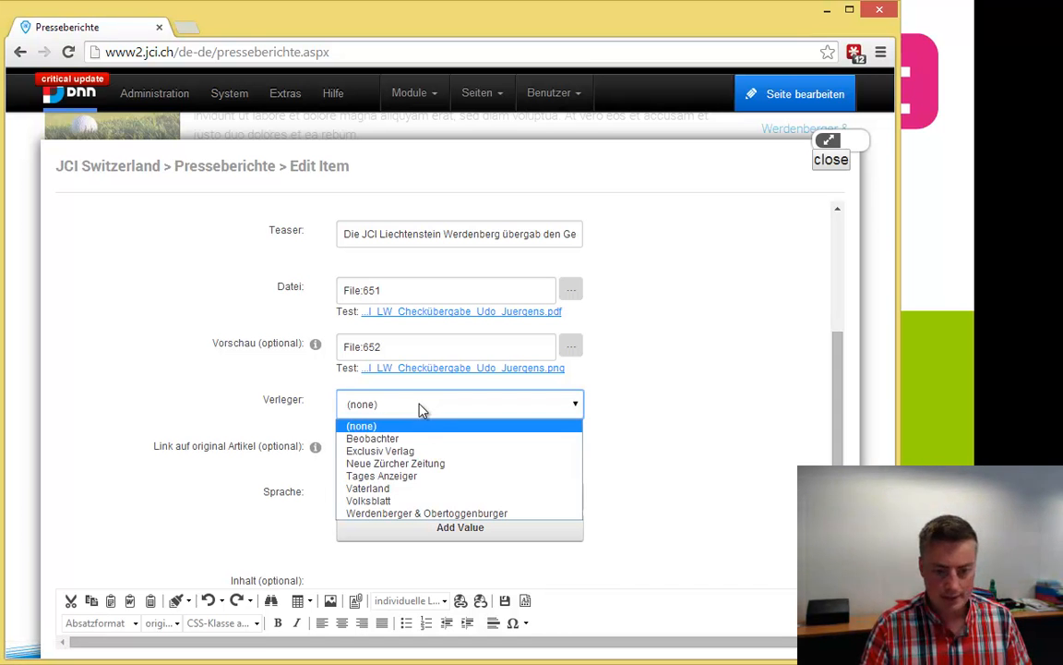
pyautogui.click(420, 488)
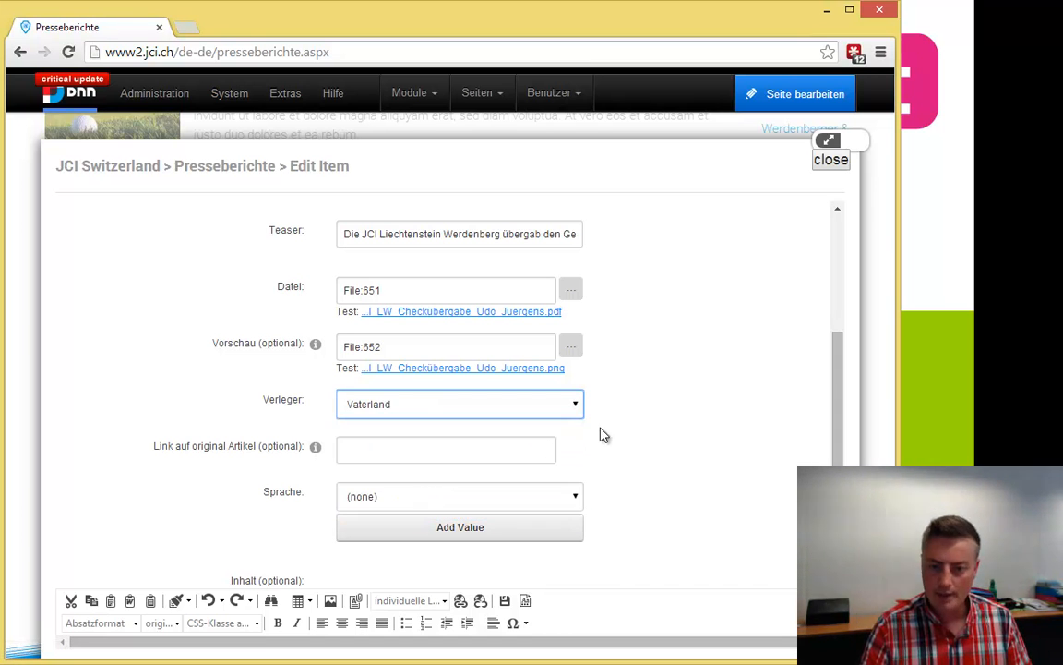
pyautogui.click(633, 421)
pyautogui.scroll(-1, 635, 427)
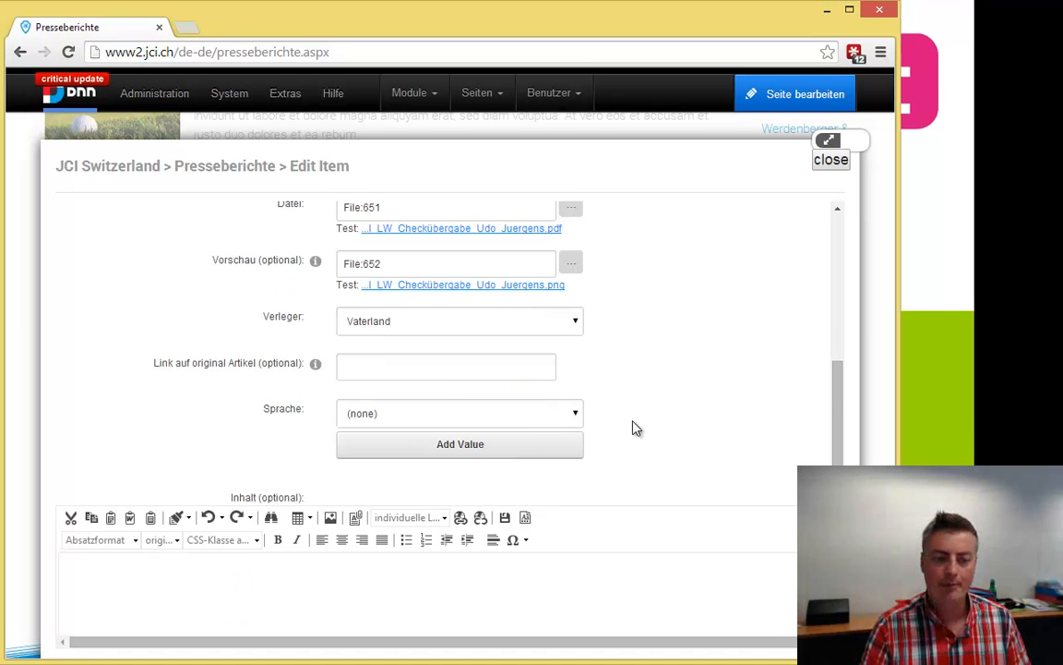
pyautogui.click(359, 367)
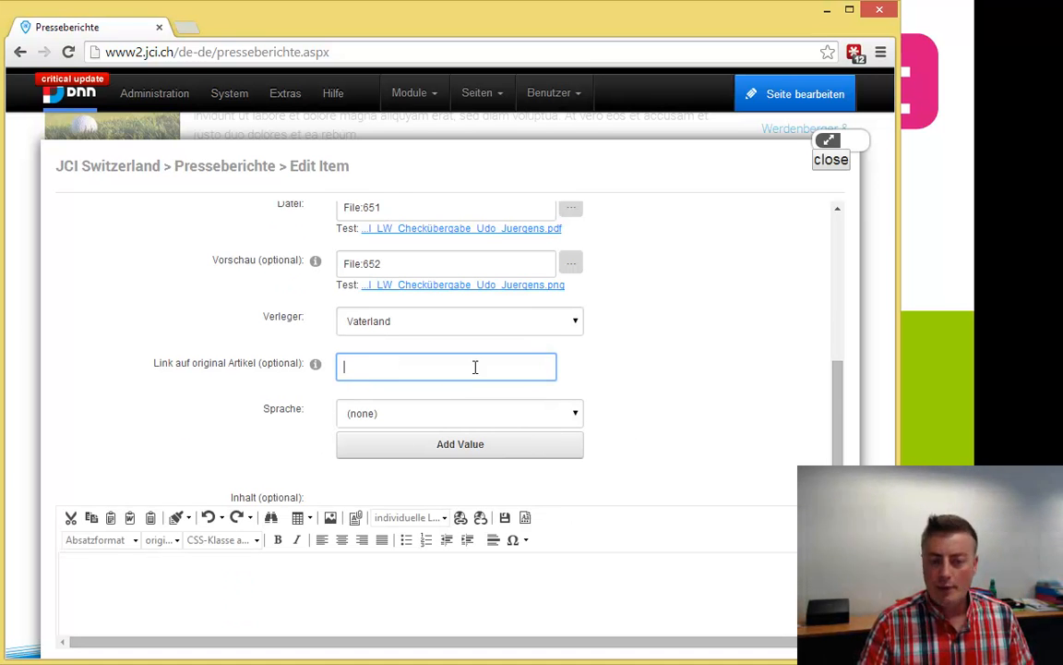
pyautogui.click(551, 413)
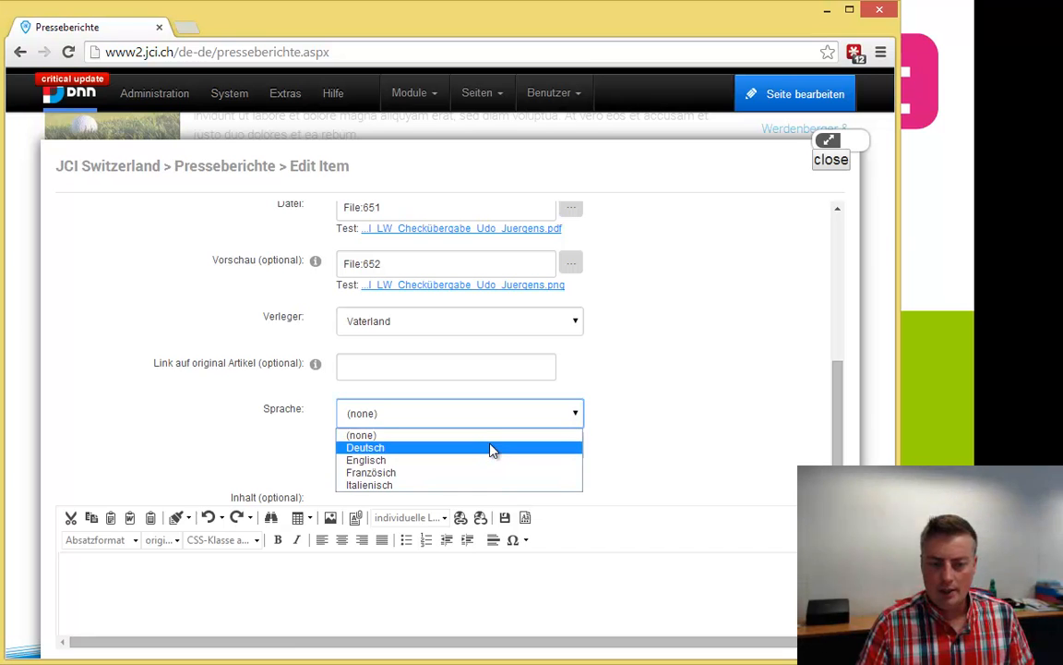
pyautogui.click(491, 448)
# Change the report's Datum to 16 March 2012 using the calendar
pyautogui.scroll(2, 657, 387)
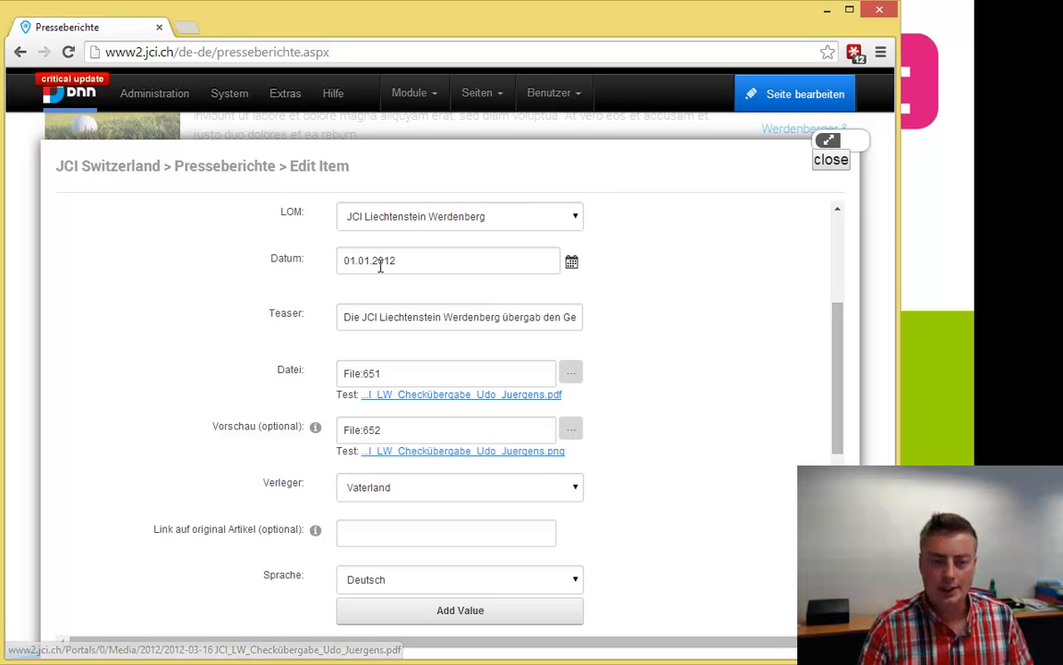
pyautogui.click(573, 262)
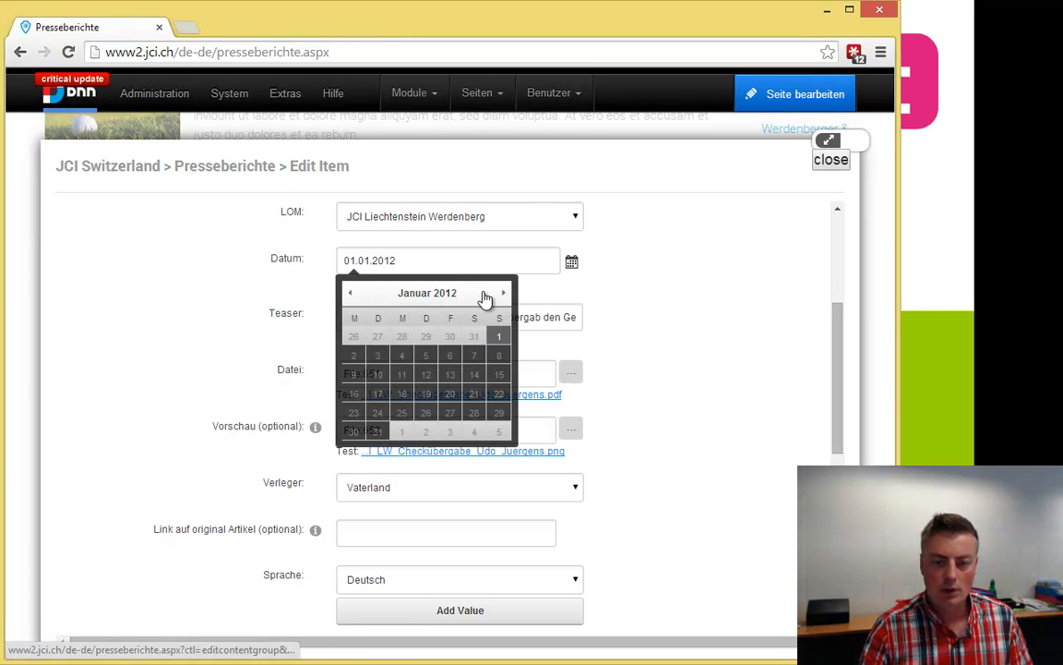
pyautogui.click(505, 293)
pyautogui.click(506, 293)
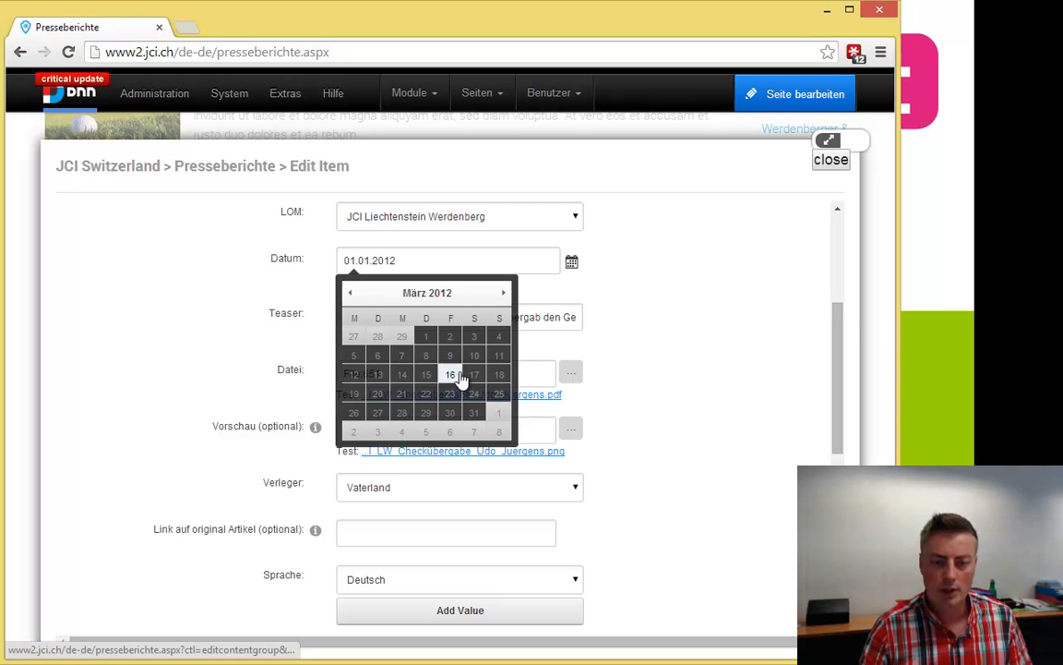
pyautogui.click(450, 373)
# Fill the Inhalt field with the text about the CHF 205'000 Checkübergabe to Udo Jürgens, remove the trailing empty line, and save the report
pyautogui.scroll(-5, 743, 359)
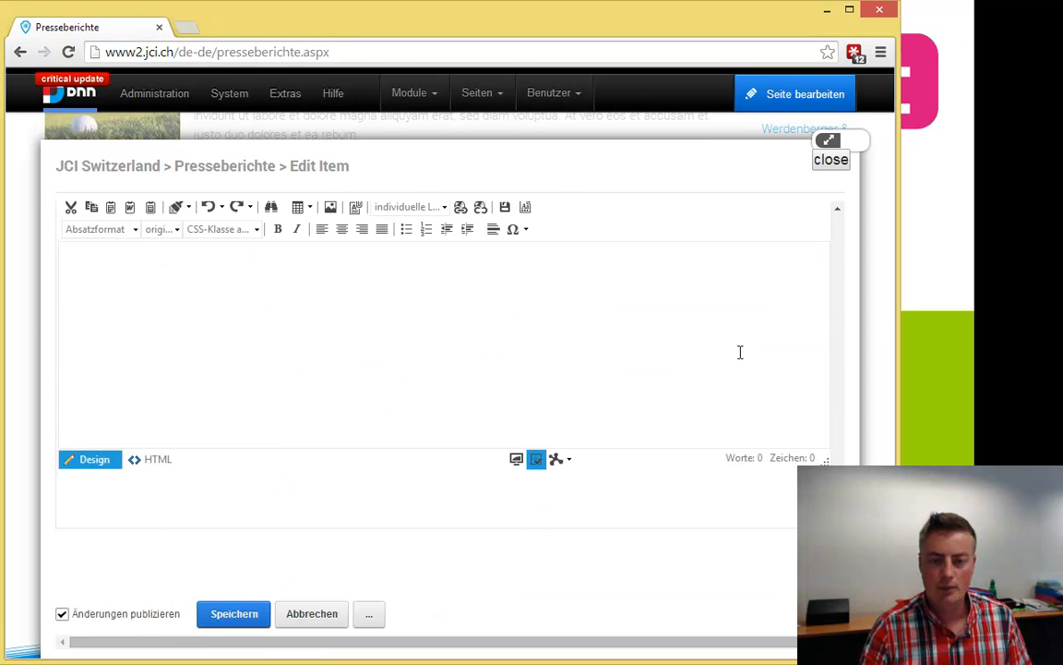
pyautogui.click(250, 300)
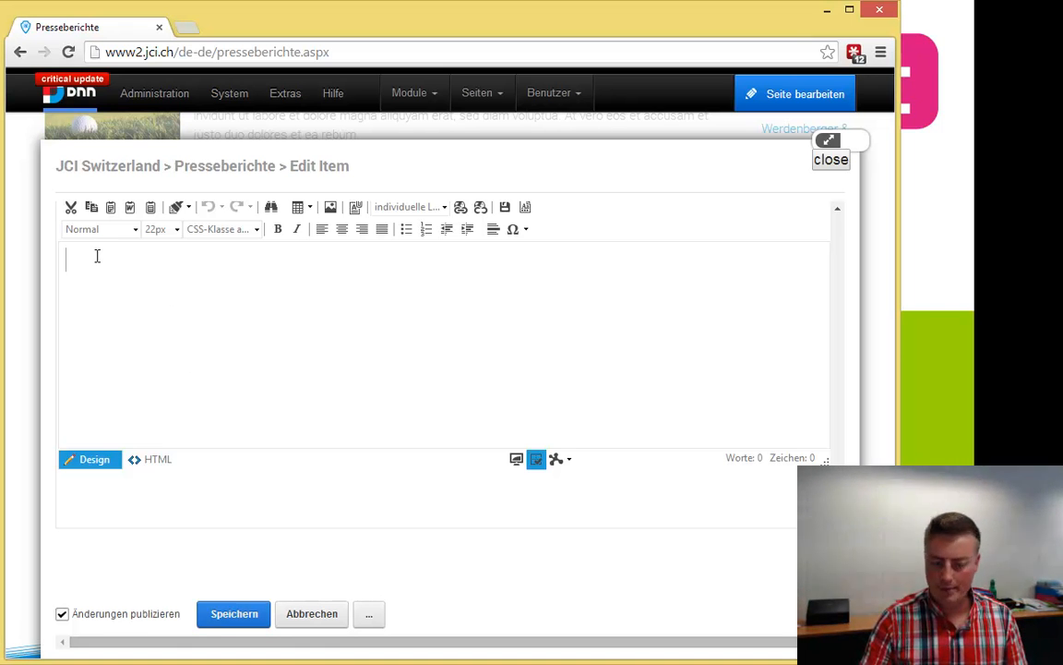
pyautogui.write("Die JCI Liechtenstein Werdenberg übergab den Gesamterlös von CHF 205'000 der Benefizveranstaltung vom November 2011 an Udo Jürgens. Die Checkübergabe fand im Vorfeld eines Konzerts von Udo Jürgens auf der Bühne des Hallenstadions in Zürich statt. Sage und schreibe 205'000 Franken wurden gesammelt. Die Gelder werden nun gezielt einer Zufluchtsstätte in Mussorie, Nordindien eingesetzt.")
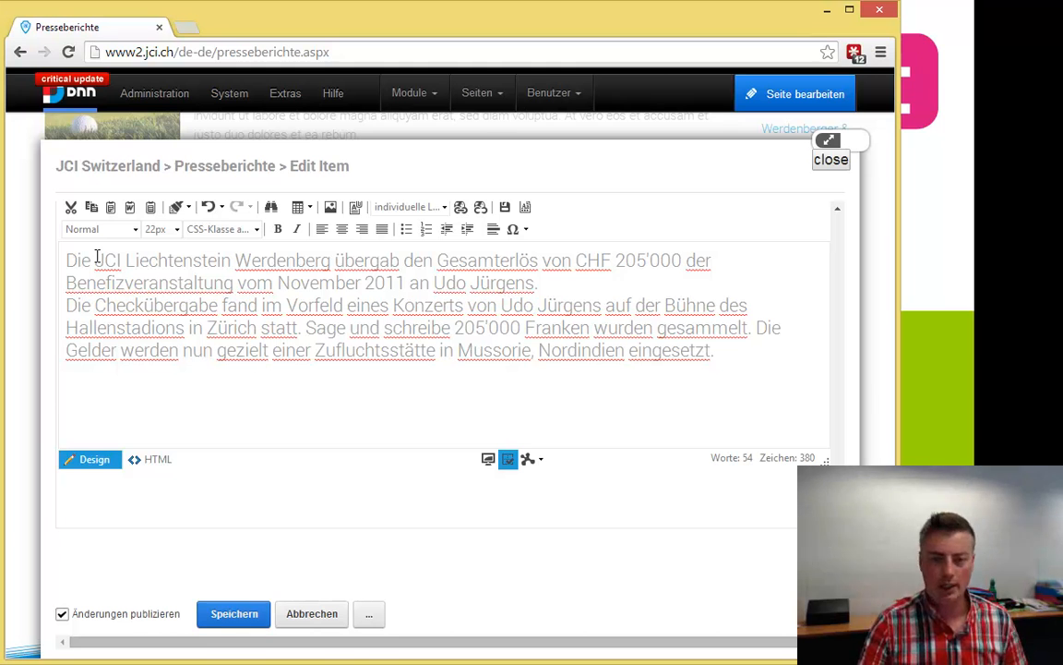
pyautogui.click(195, 382)
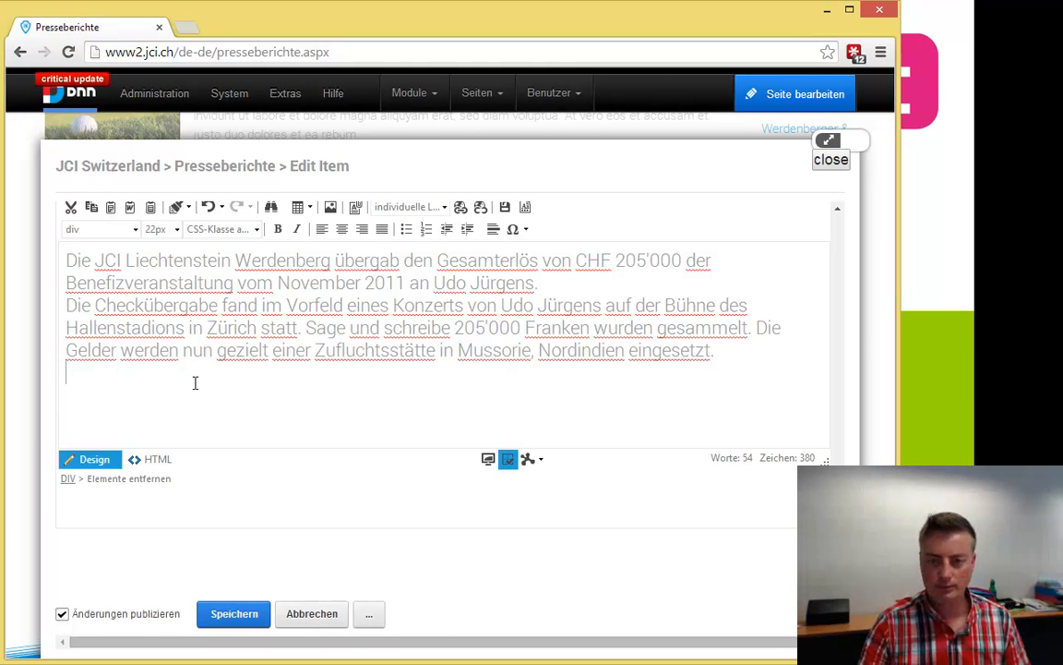
pyautogui.press('BackSpace')
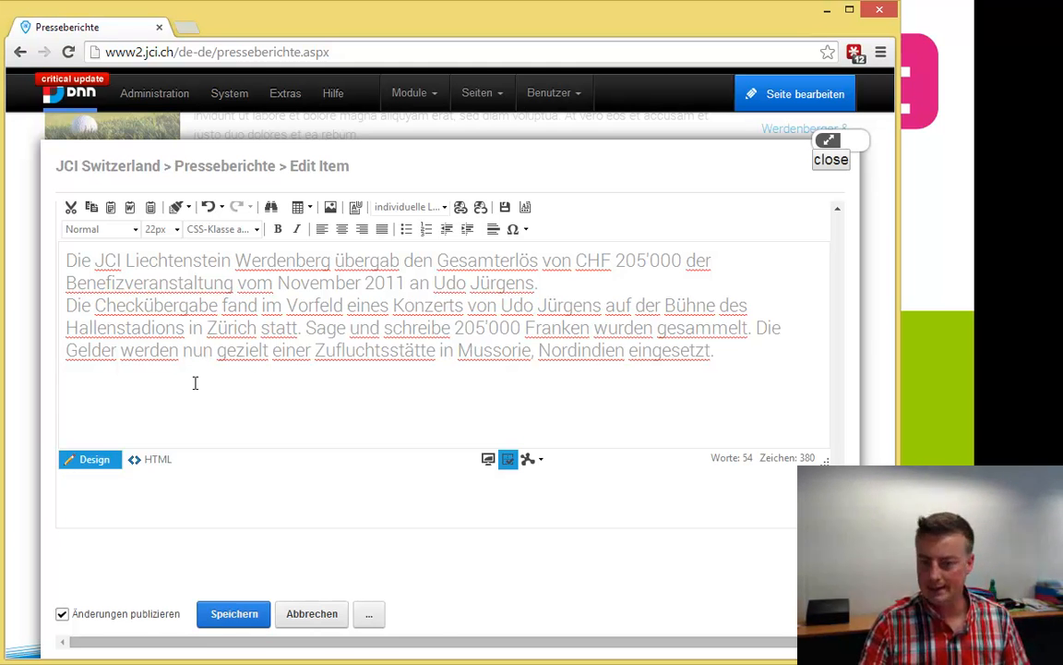
pyautogui.click(230, 611)
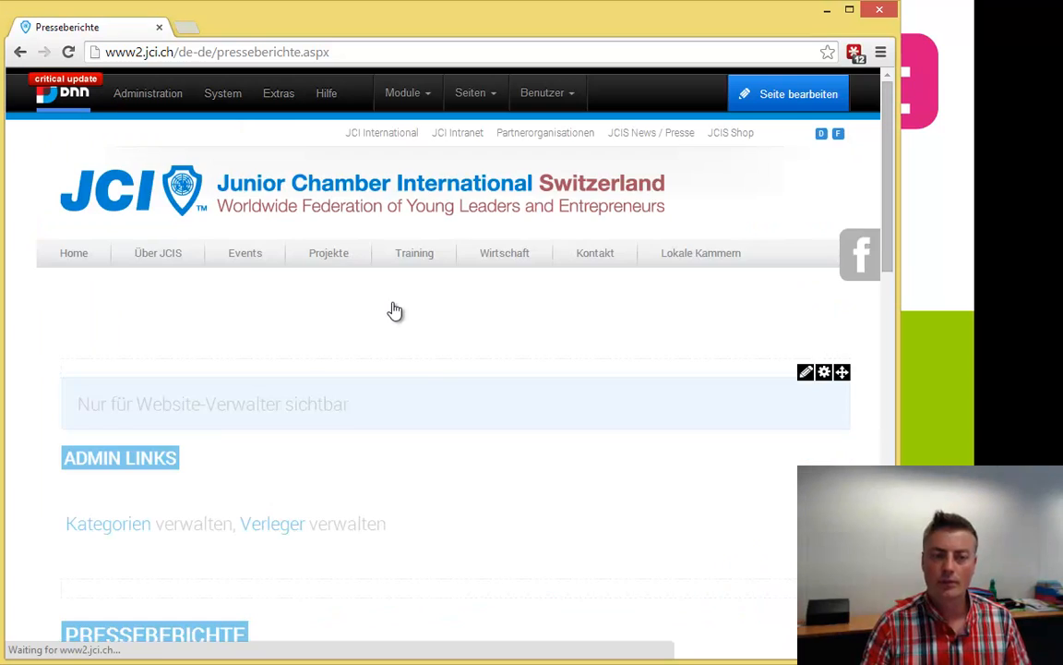
# Find the new Udo Jürgens CHF 205'000 report in the list and review its enlarged preview with the full text
pyautogui.scroll(-15, 394, 310)
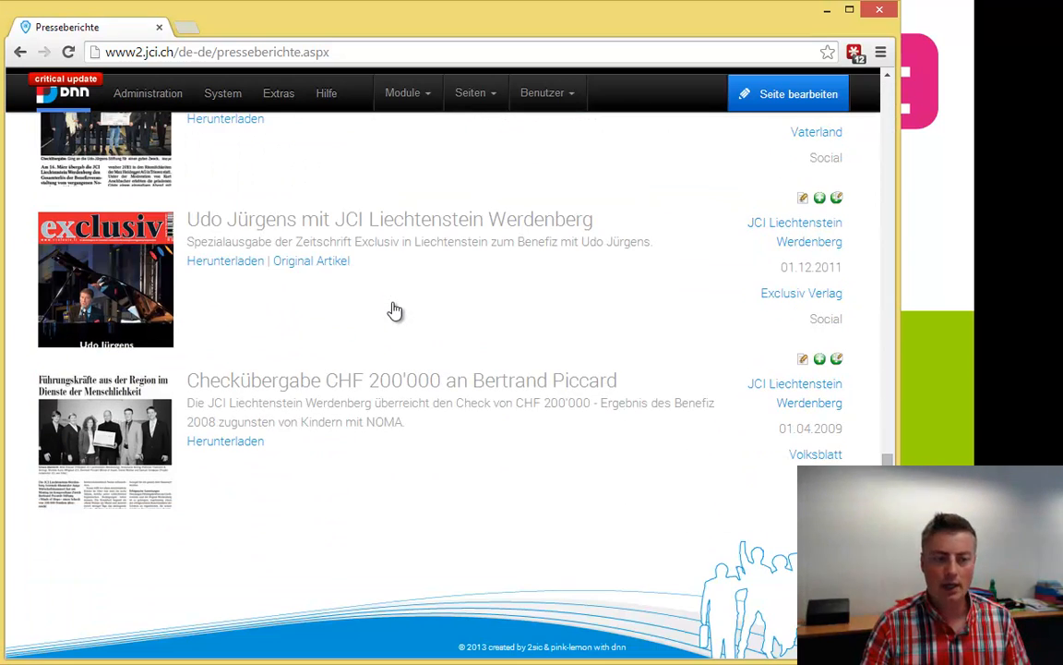
pyautogui.scroll(2, 278, 318)
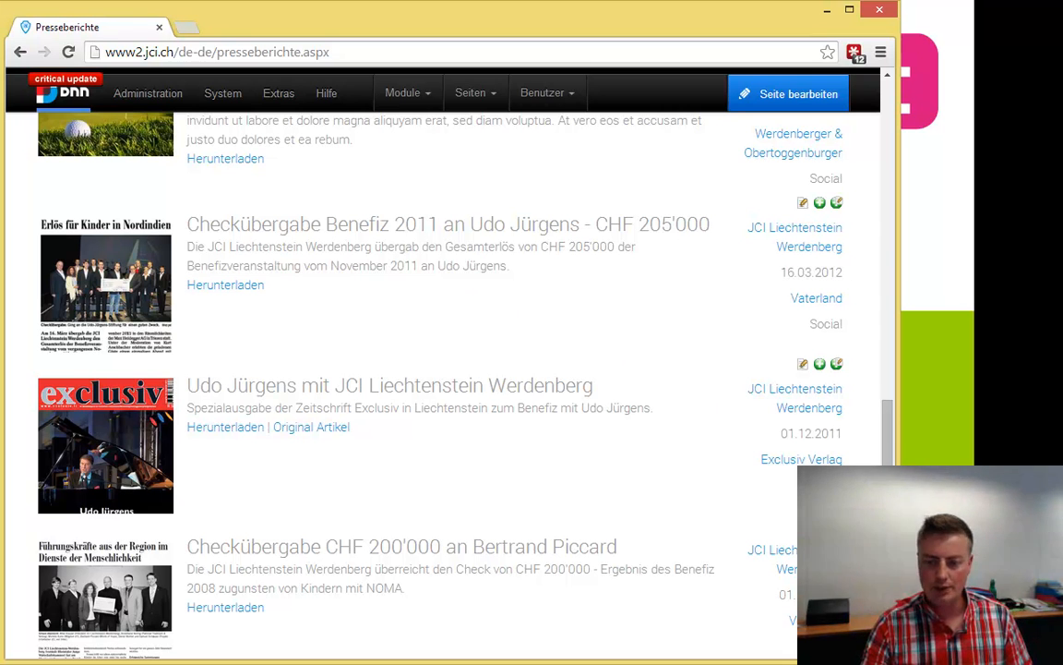
pyautogui.click(102, 267)
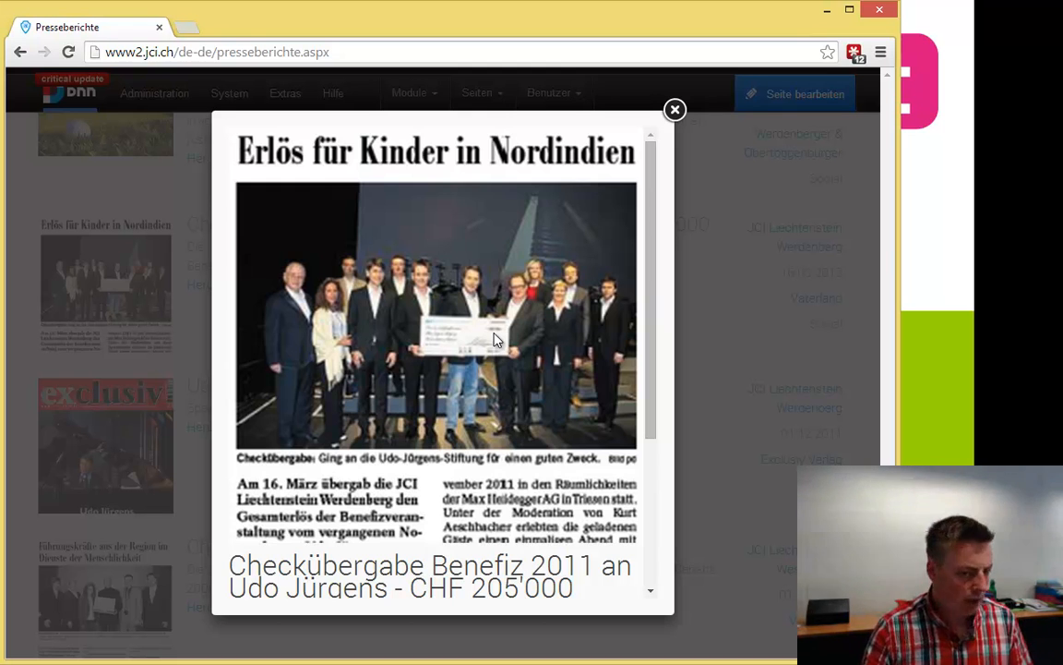
pyautogui.scroll(-3, 494, 340)
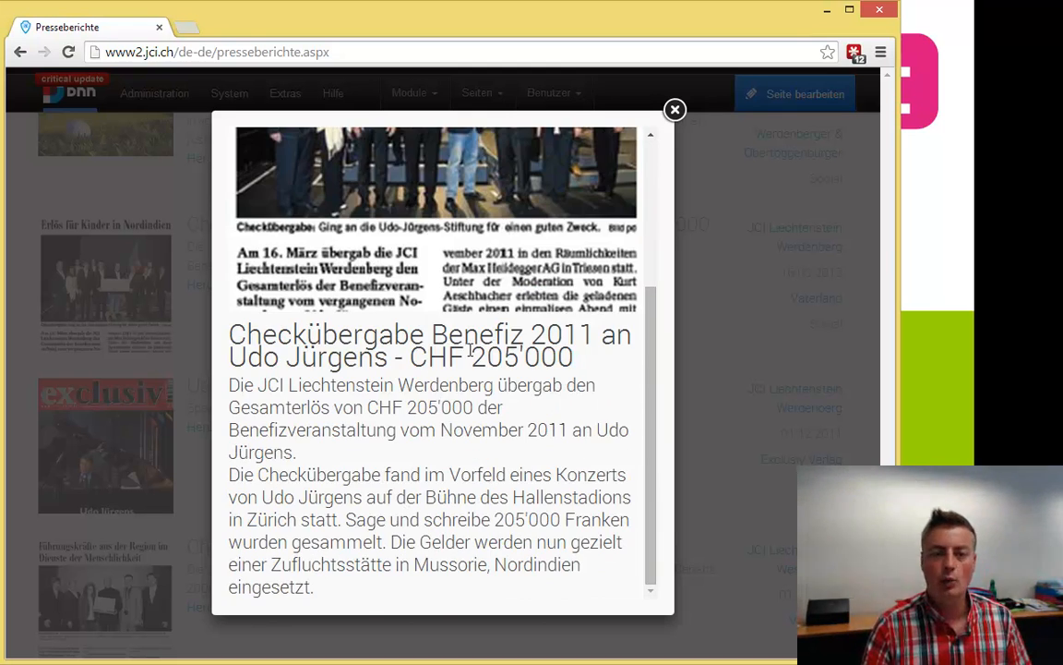
pyautogui.click(675, 110)
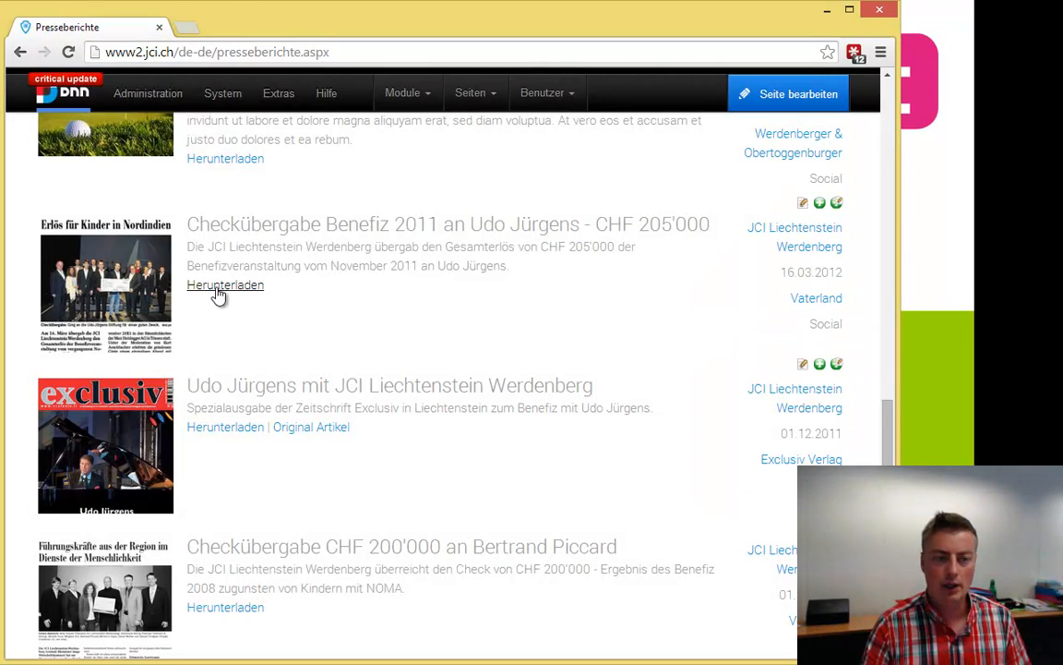
# Check the PDF behind the new report's Herunterladen link, then close it and return to the presentation
pyautogui.click(219, 288)
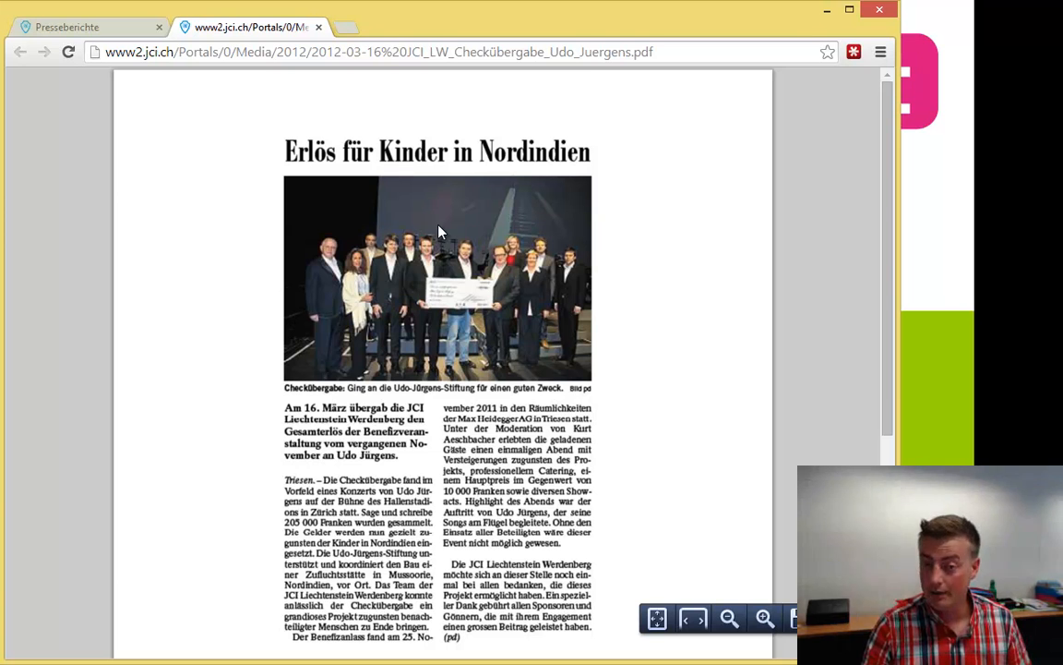
pyautogui.click(318, 27)
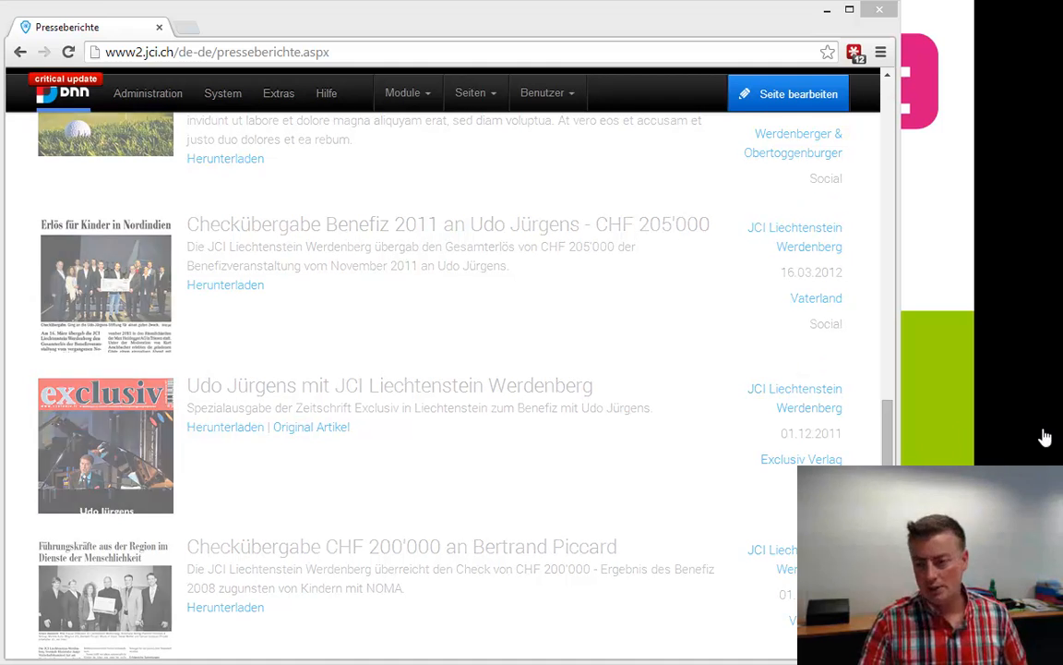
pyautogui.click(928, 378)
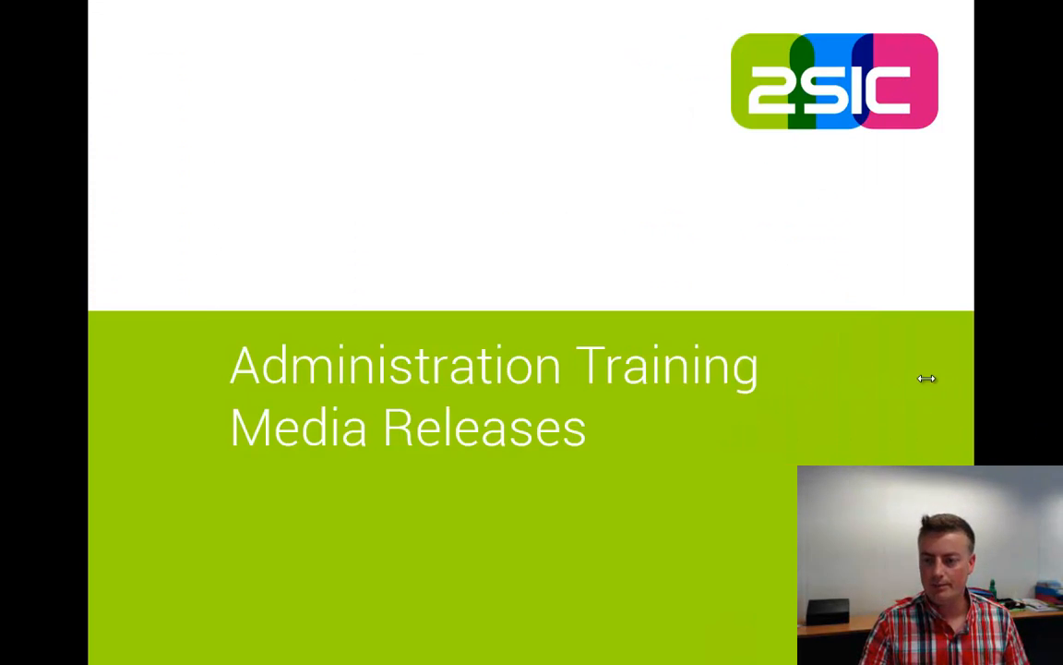
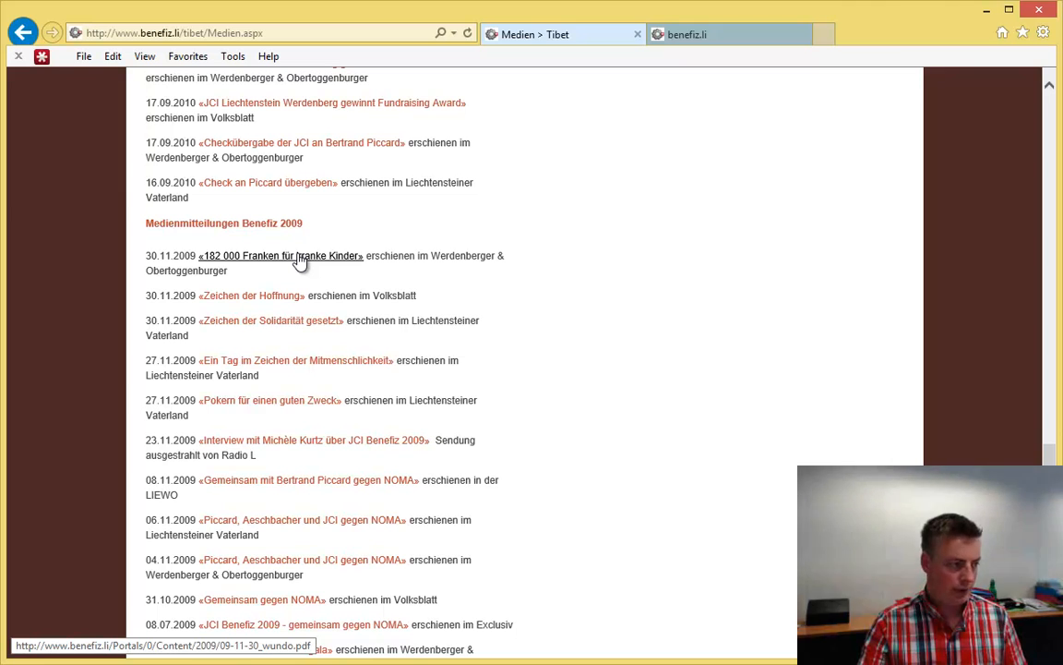
# Open the 30.11.2009 article «182 000 Franken für kranke Kinder» and save its PDF to Downloads as "2009-11-30 JCI LW wundo", replacing the existing file
pyautogui.click(300, 263)
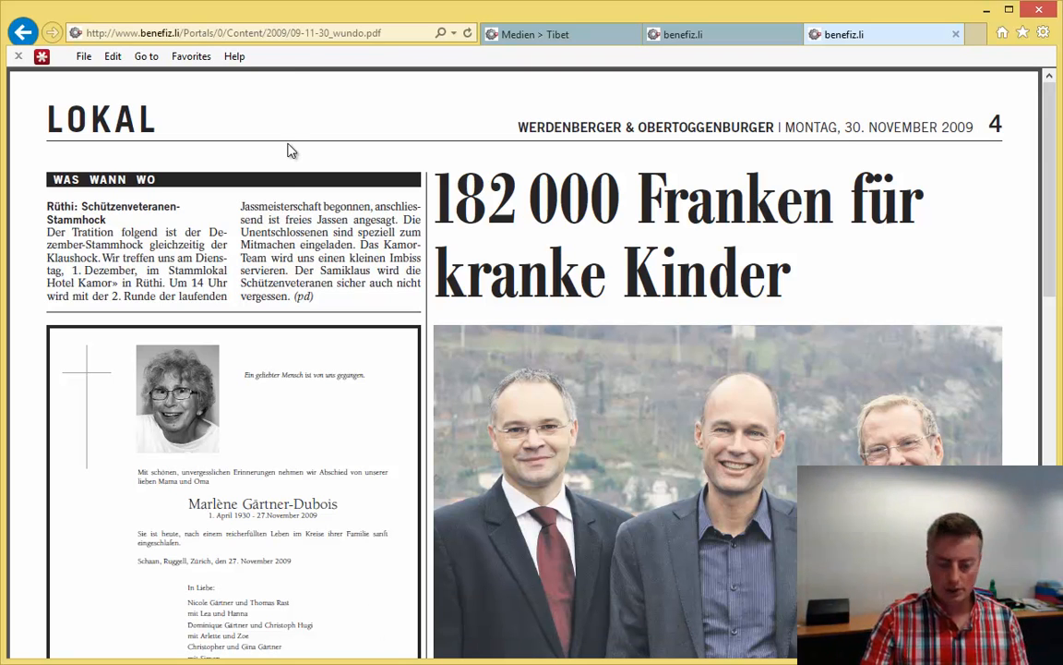
pyautogui.press('alt')
pyautogui.press('f')
pyautogui.press('i')
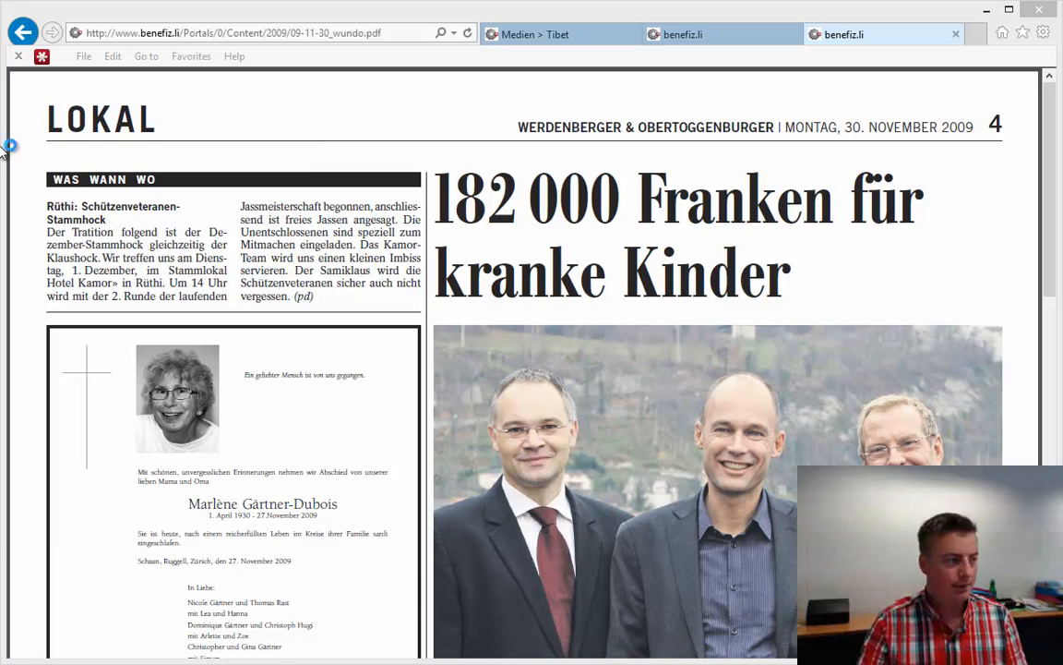
pyautogui.moveTo(468, 207); pyautogui.dragTo(693, 224)
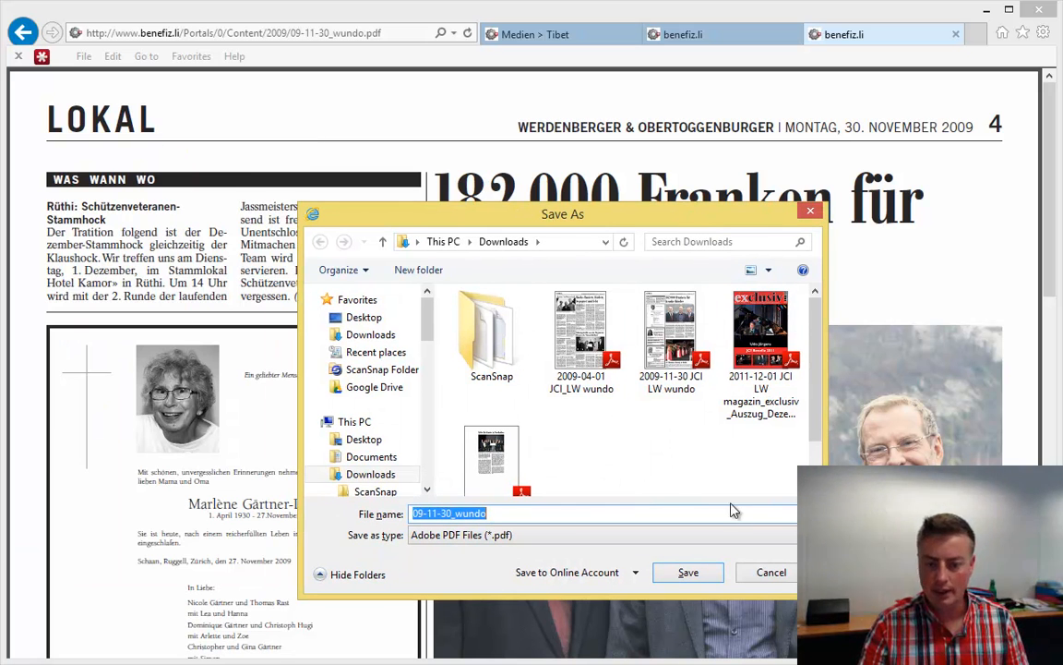
pyautogui.click(671, 341)
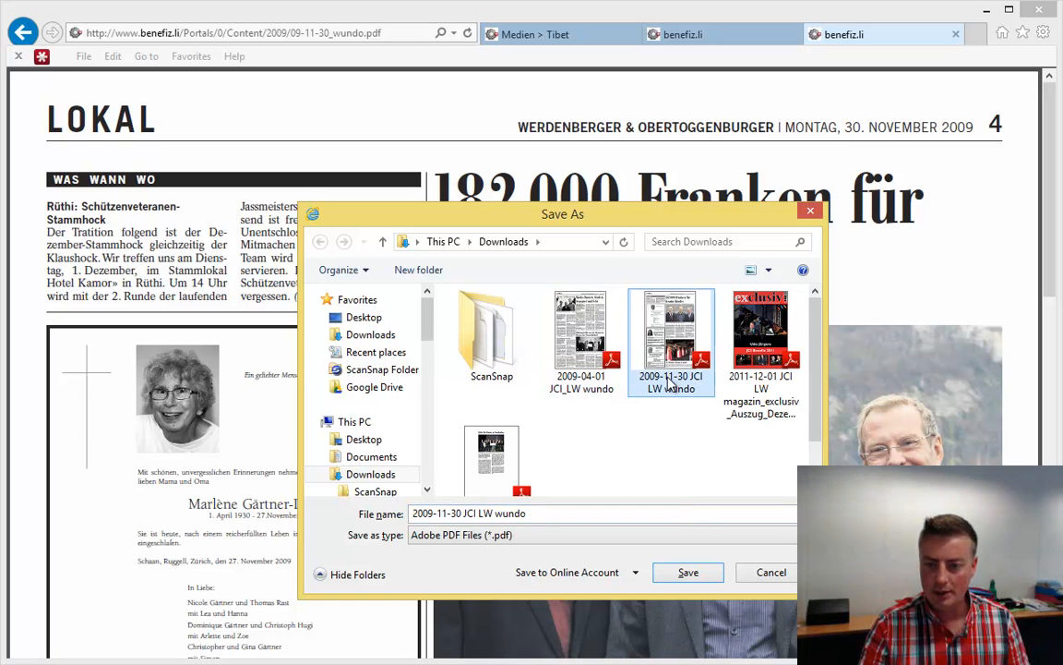
pyautogui.click(689, 573)
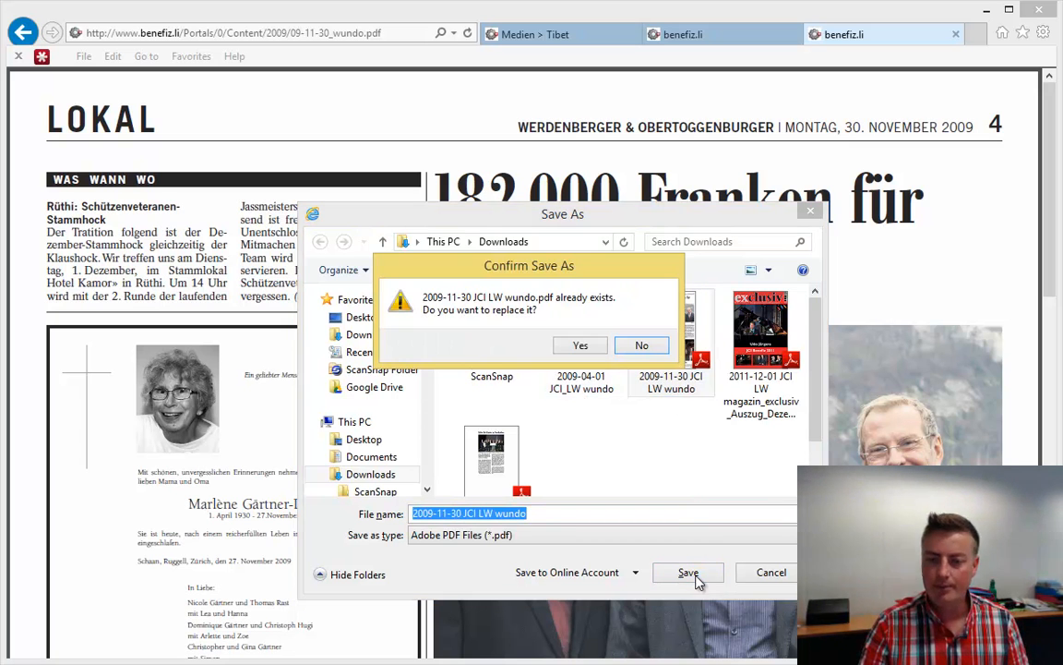
pyautogui.click(594, 348)
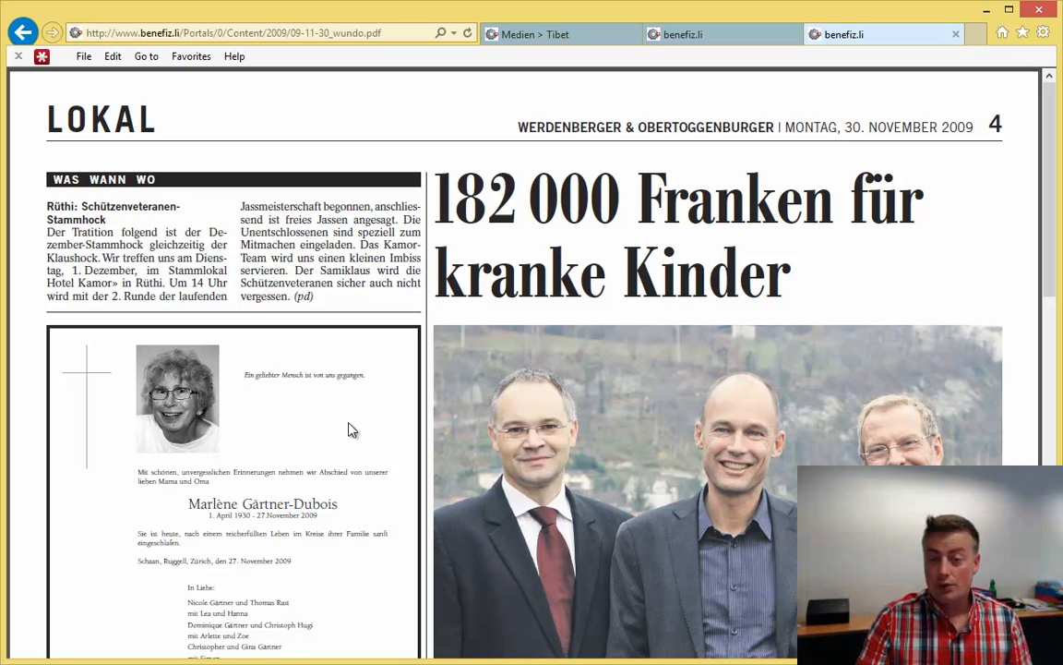
# Capture the article's headline and group photo and save the image to Downloads as PNG "2009-04-01 JCI_LW wundo", replacing the existing image
pyautogui.scroll(-1, 348, 429)
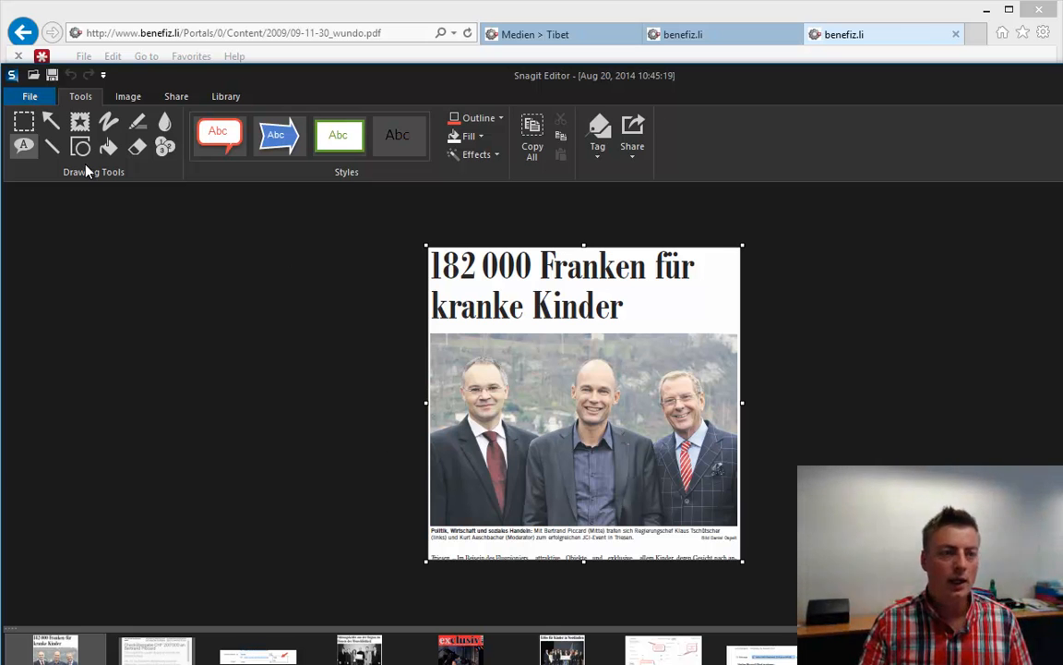
pyautogui.hotkey('ctrl', 's')
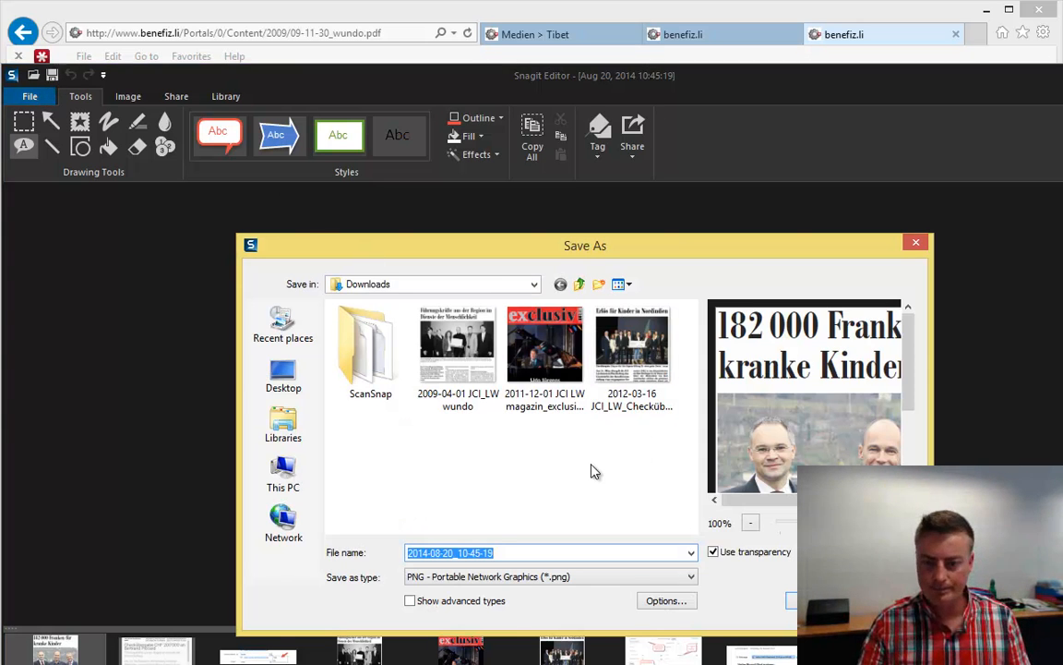
pyautogui.write('200')
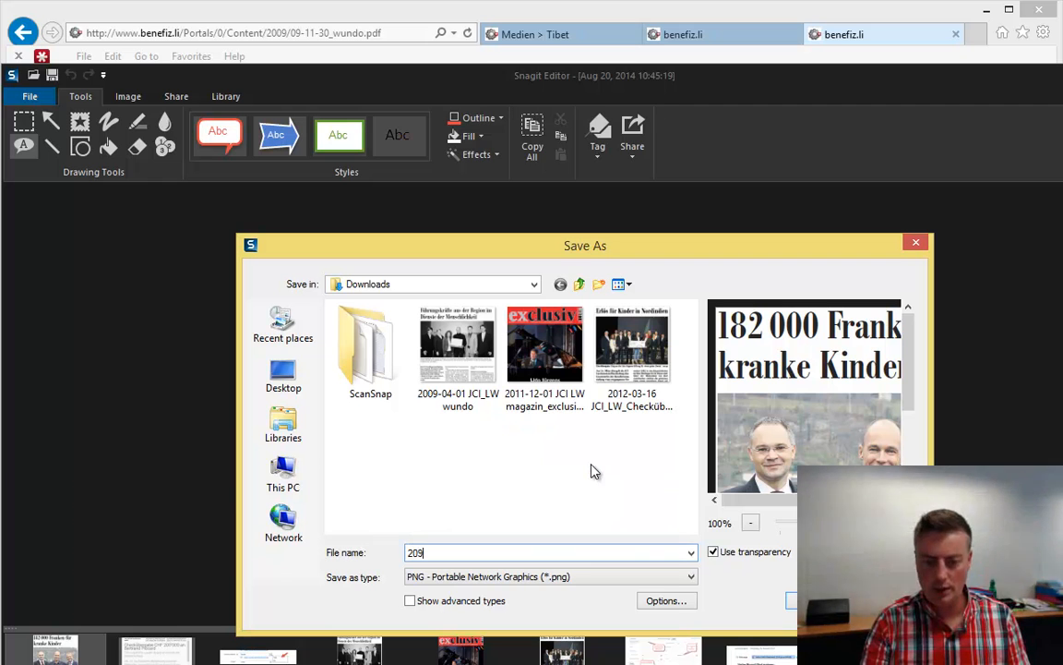
pyautogui.write('9')
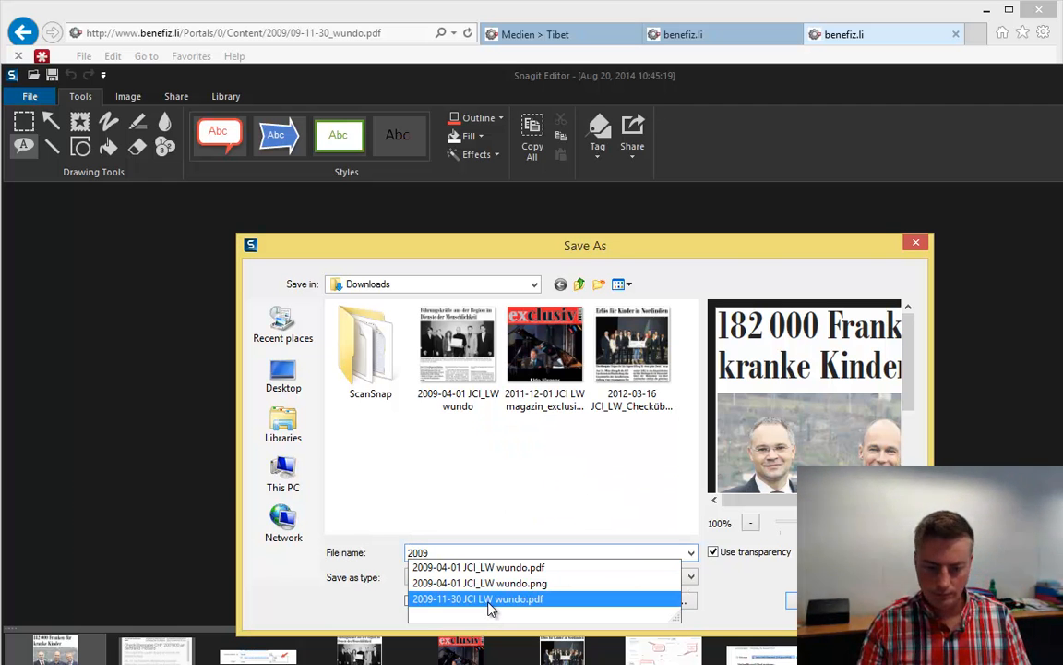
pyautogui.click(511, 574)
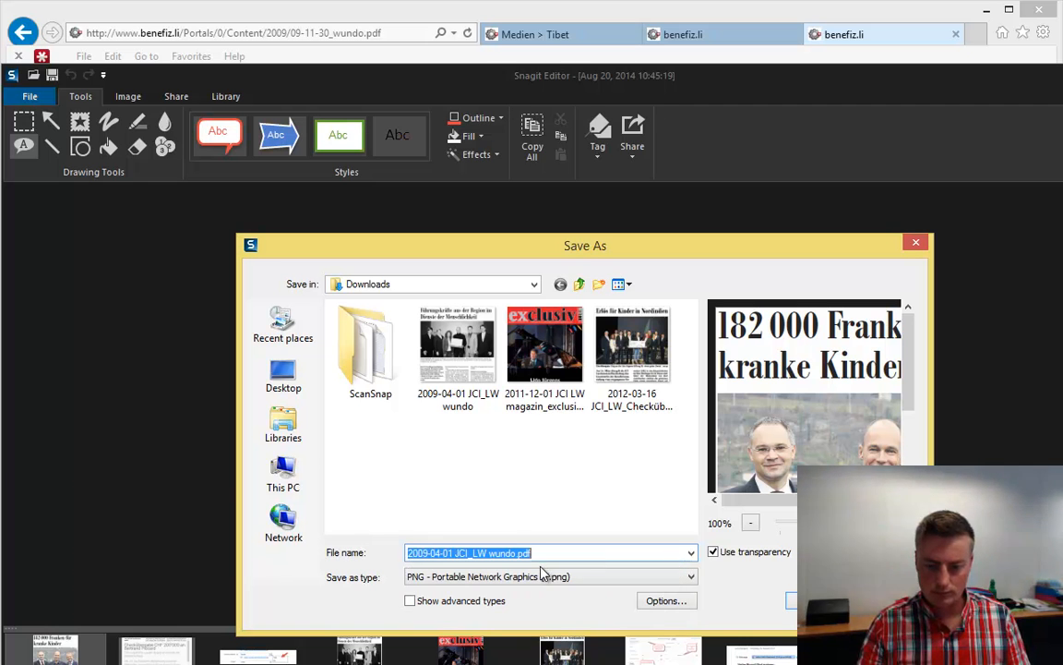
pyautogui.doubleClick(546, 553)
pyautogui.press('BackSpace')
pyautogui.press('BackSpace')
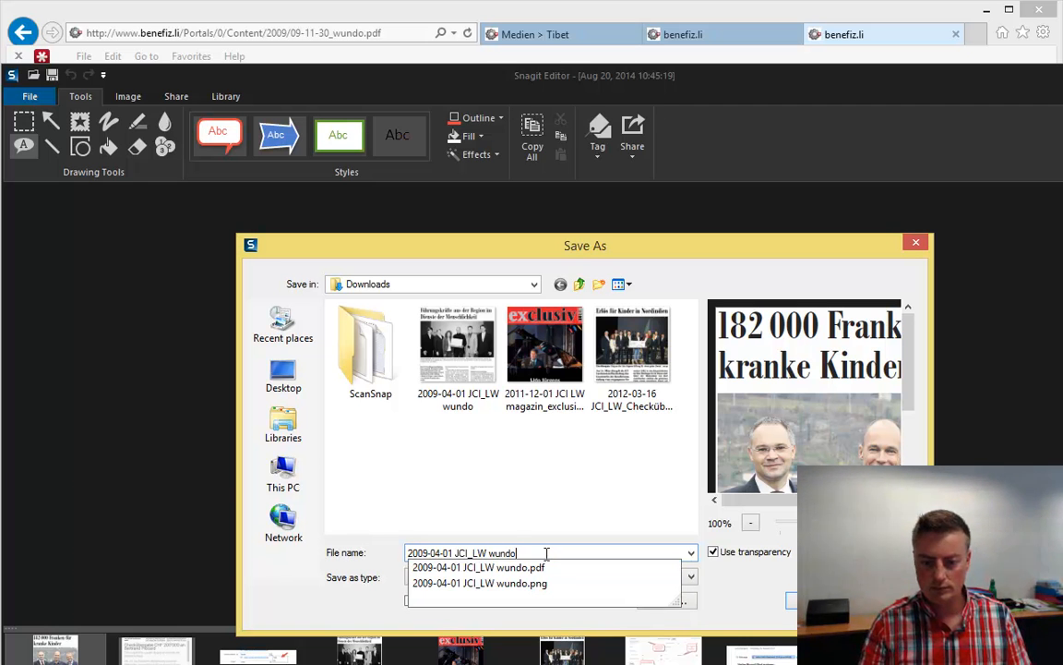
pyautogui.press('Return')
pyautogui.press('Return')
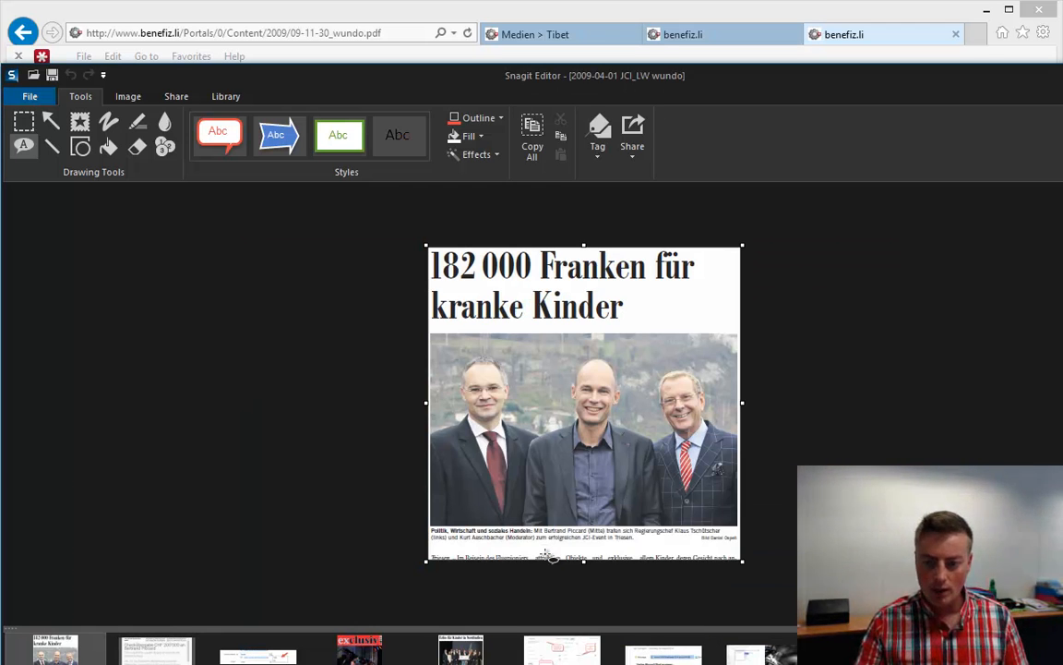
# Leave the image editor, return to the Presseberichte page in the other browser, and start a new press report
pyautogui.moveTo(901, 78); pyautogui.dragTo(0, 171)
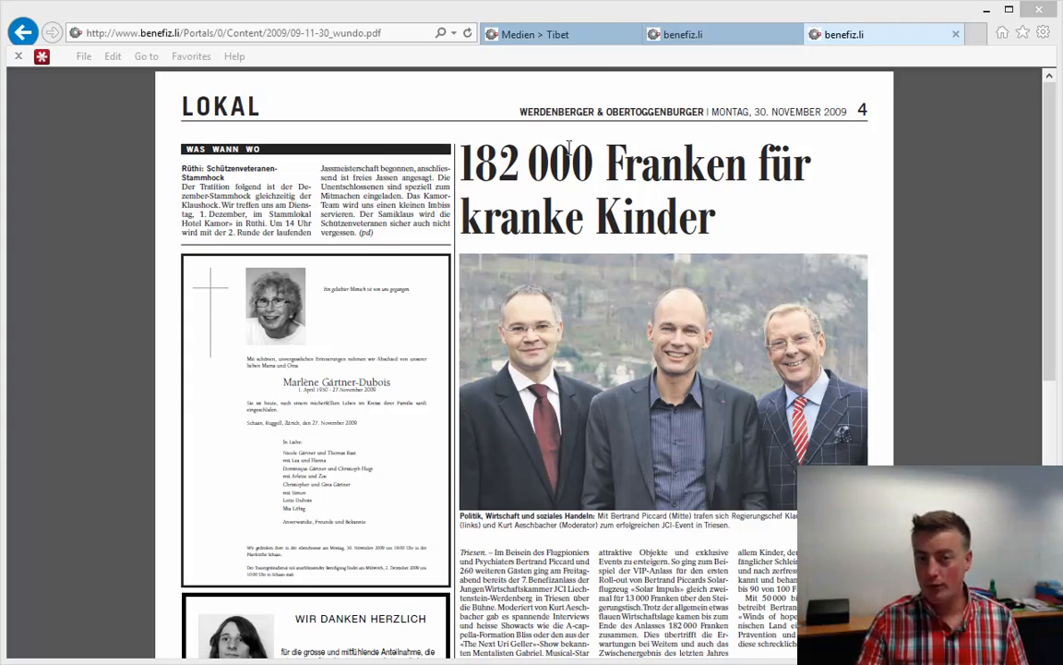
pyautogui.click(581, 39)
pyautogui.click(700, 39)
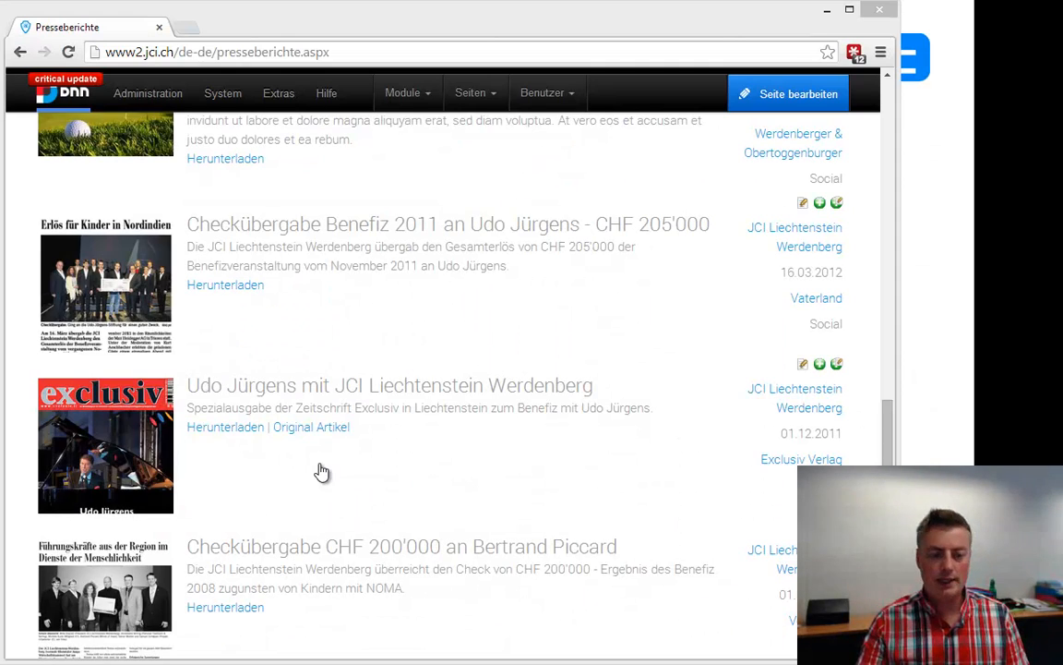
pyautogui.click(820, 364)
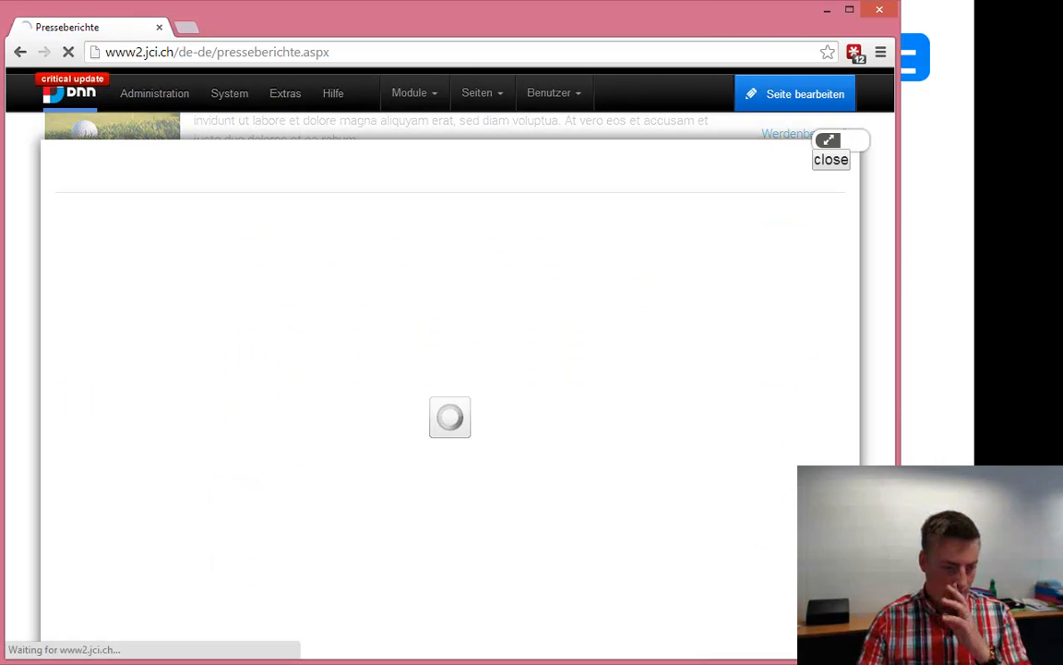
# Enter the title "182'000 Franken für kranke Kinder (Benefiz mit Betrand Piccard)" for the new report
pyautogui.click(355, 316)
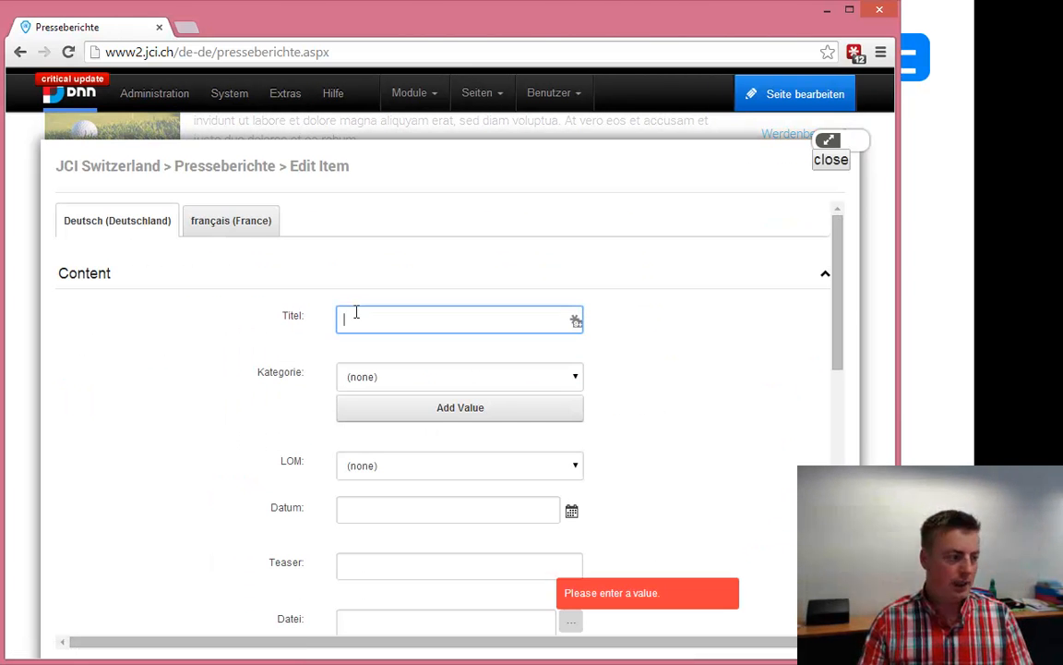
pyautogui.write('182')
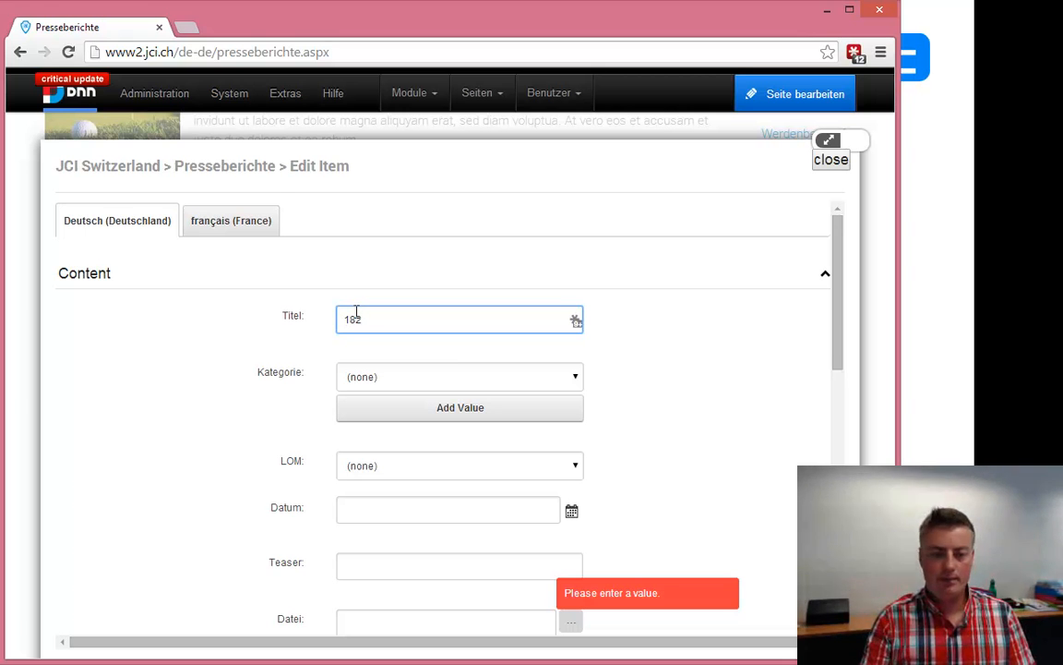
pyautogui.write("'000 Franke")
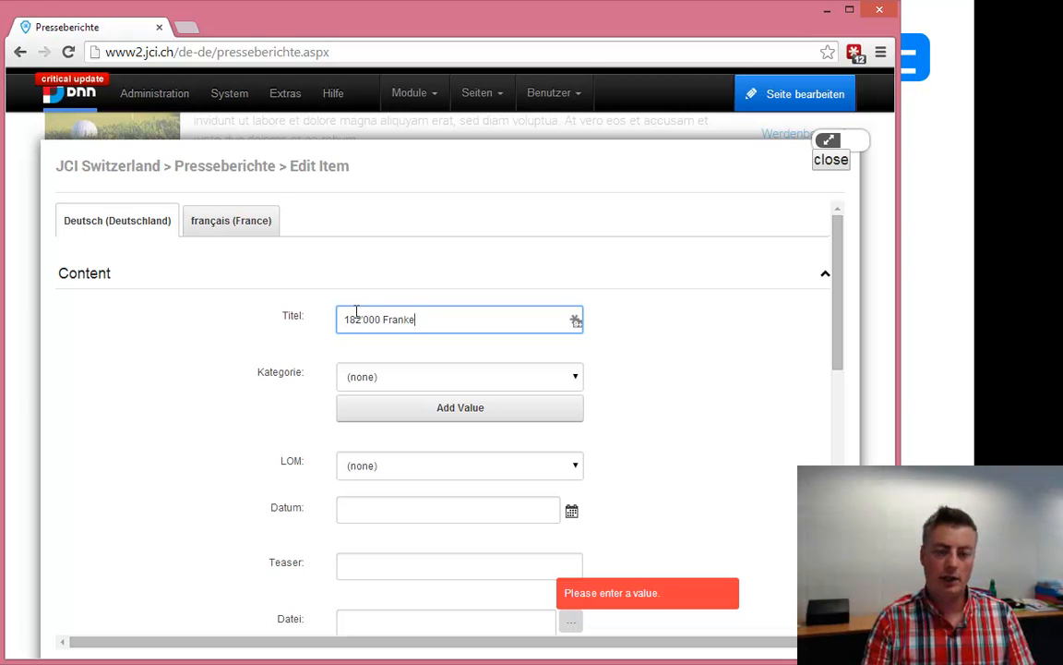
pyautogui.write('n für kranke')
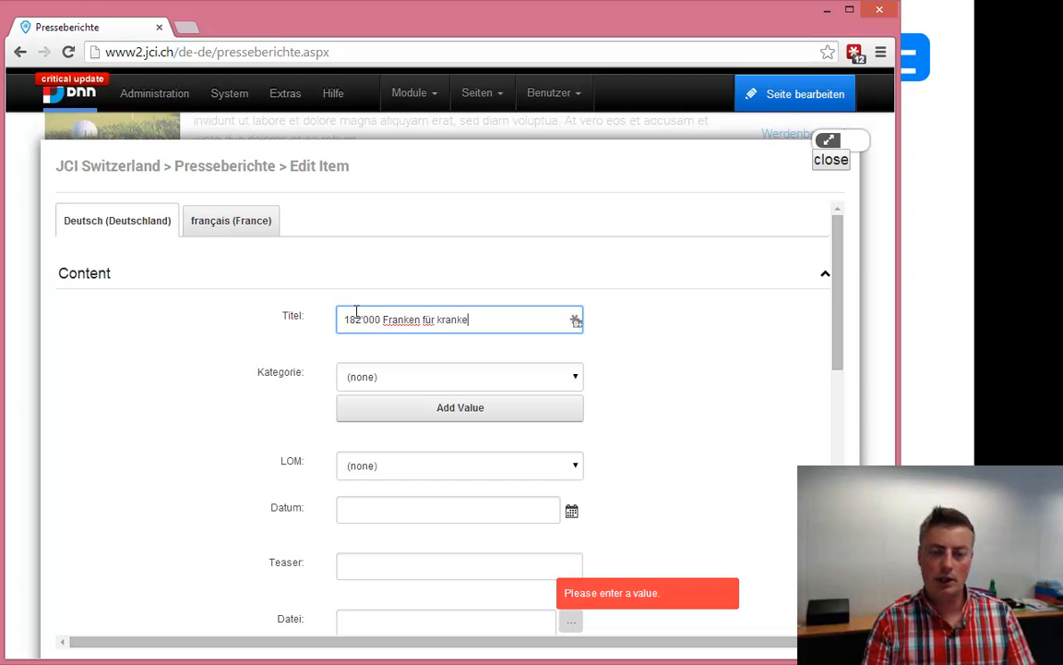
pyautogui.write(' Kinder (Benefiz mit Betrand Piccard')
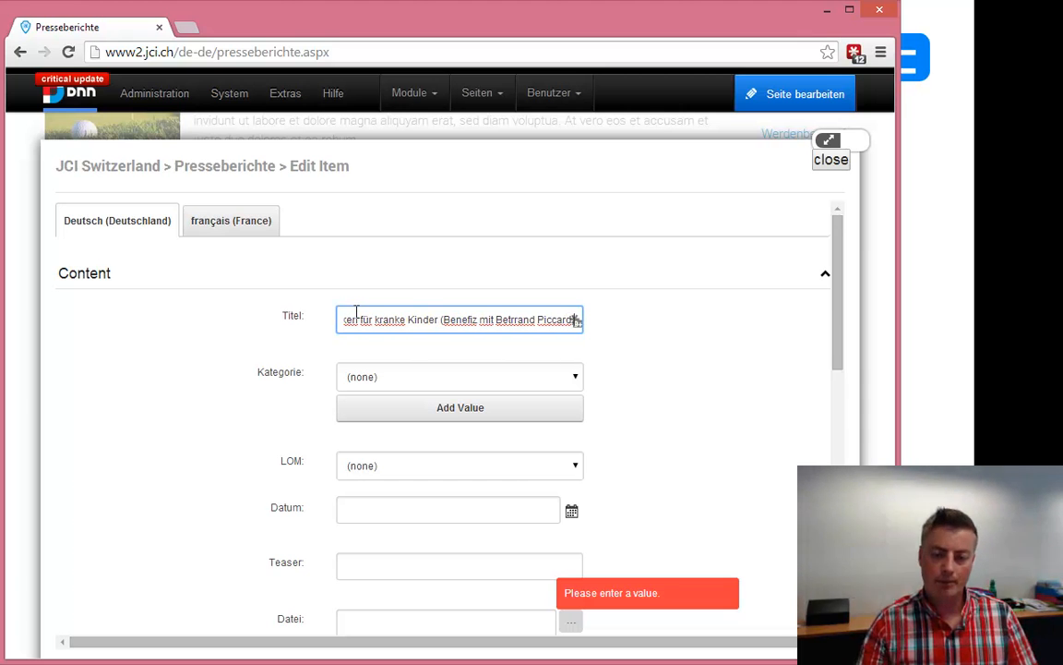
pyautogui.press('BackSpace')
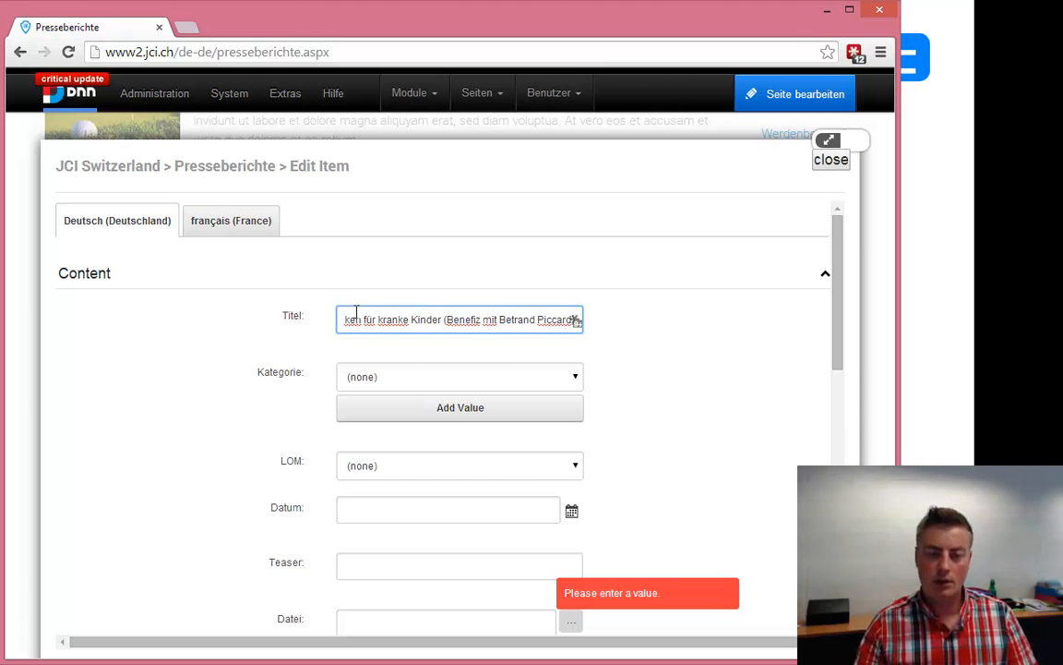
# Set the report's Kategorie to Social and its LOM to JCI Liechtenstein Werdenberg
pyautogui.click(442, 386)
pyautogui.click(424, 447)
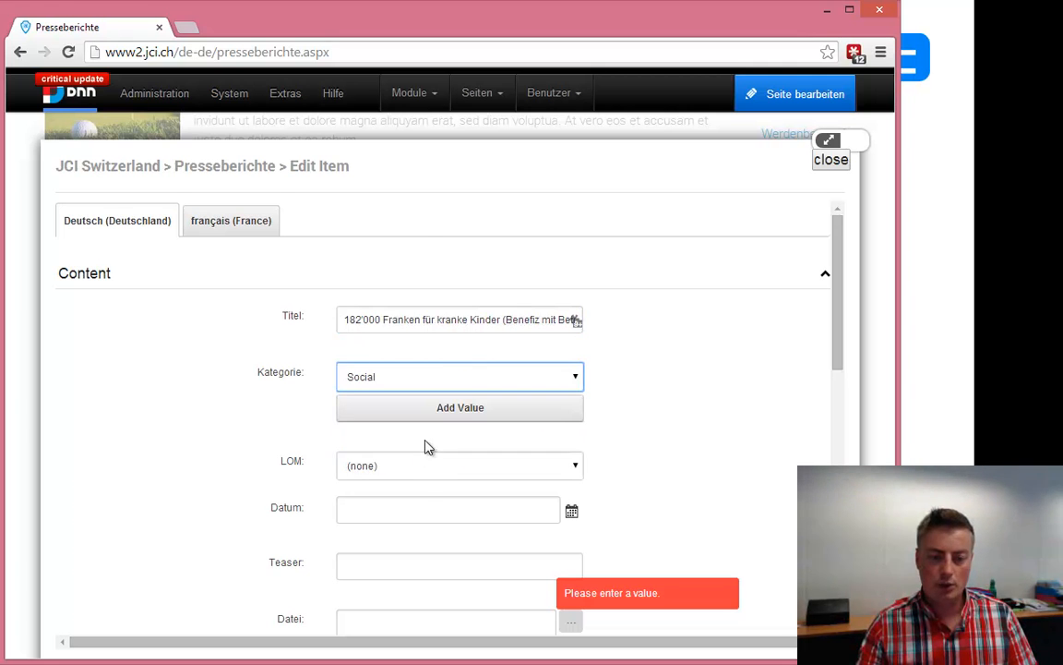
pyautogui.click(418, 473)
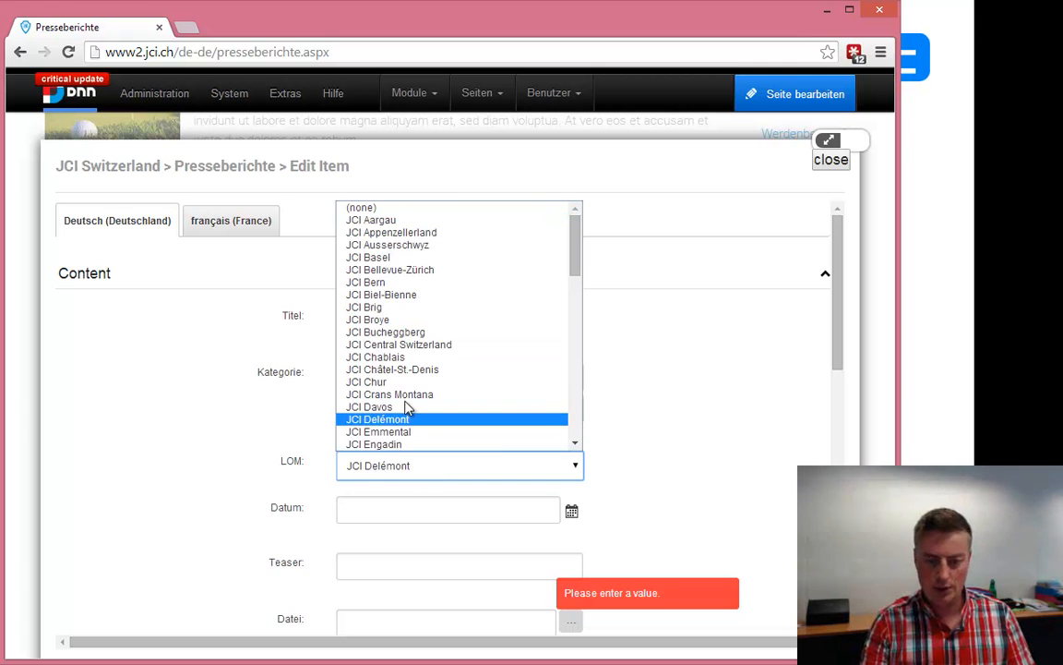
pyautogui.press('Down')
pyautogui.press('Down')
pyautogui.press('Down')
pyautogui.press('Down')
pyautogui.press('Down')
pyautogui.press('Down')
pyautogui.press('Down')
pyautogui.press('Down')
pyautogui.press('Down')
pyautogui.press('Down')
pyautogui.press('Down')
pyautogui.press('Down')
pyautogui.press('Down')
pyautogui.press('Down')
pyautogui.press('Down')
pyautogui.press('Down')
pyautogui.press('Return')
pyautogui.click(702, 428)
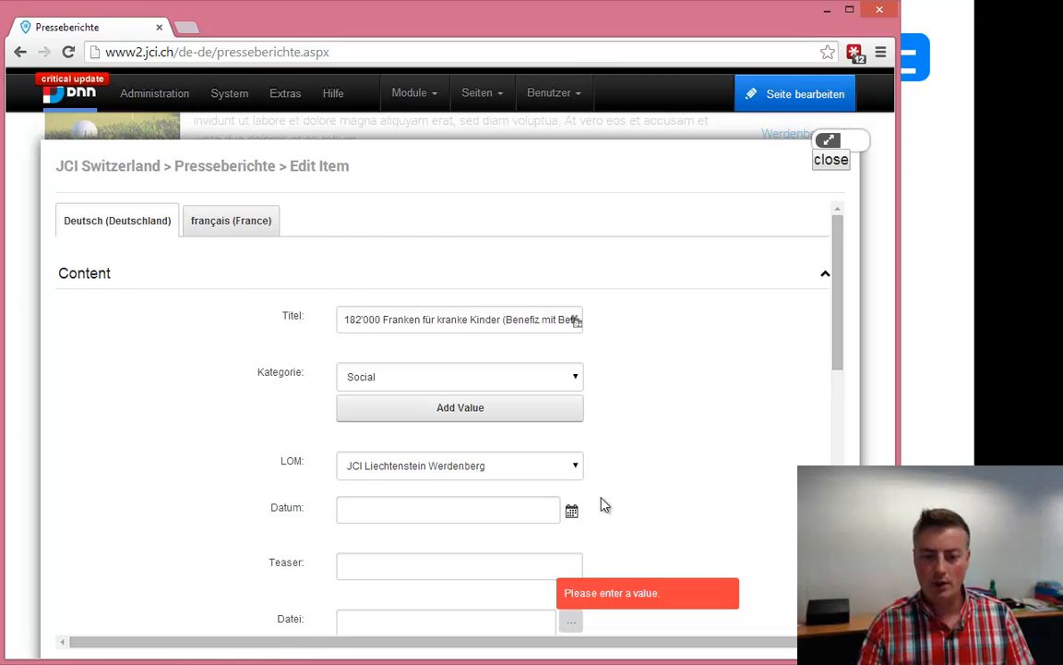
# Set the report's Datum to 01.04.2009
pyautogui.scroll(-1, 605, 505)
pyautogui.click(572, 429)
pyautogui.click(502, 420)
pyautogui.write('1.4.201')
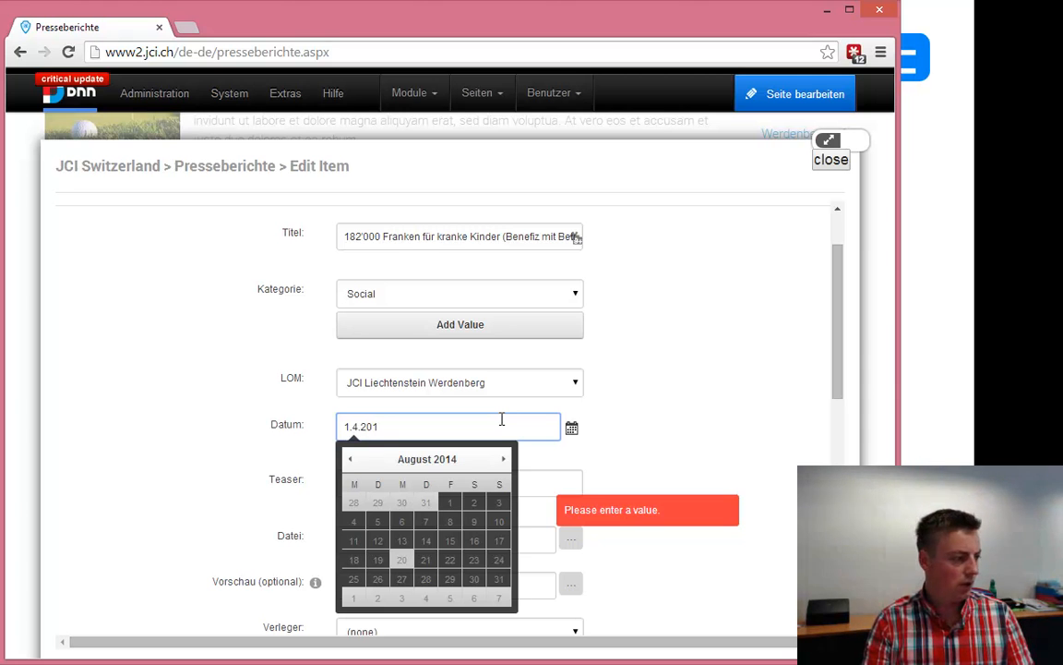
pyautogui.write('9')
pyautogui.press('BackSpace')
pyautogui.press('BackSpace')
pyautogui.write('09')
pyautogui.press('Tab')
pyautogui.click(637, 379)
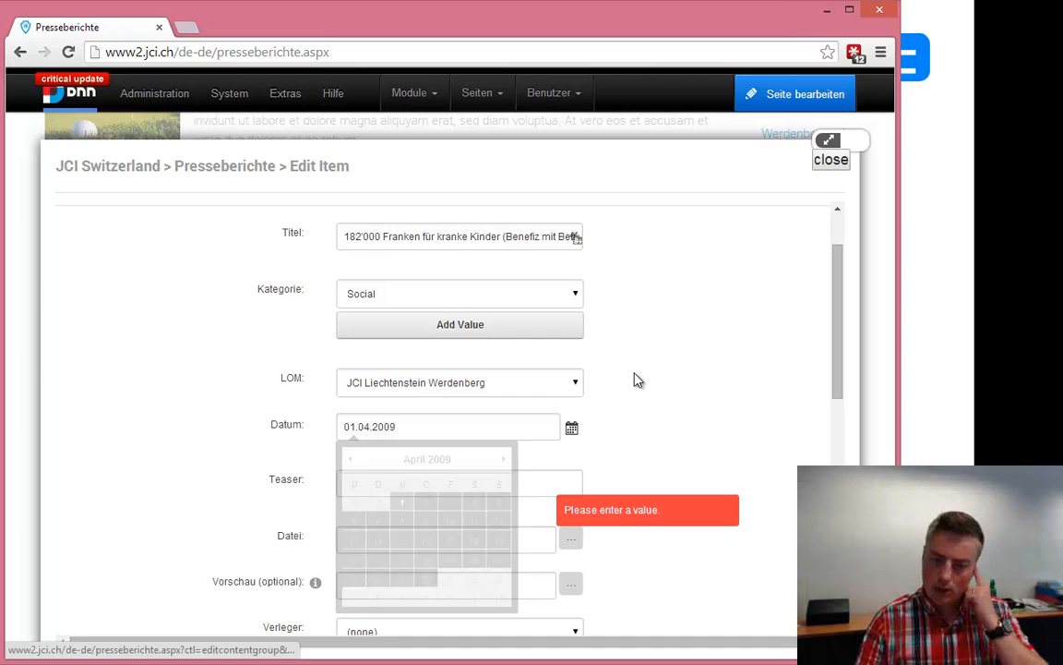
# Enter the teaser "Pressebericht über Benefiz mit Piccard und Kurt Aeschbacher" for the report
pyautogui.scroll(-3, 646, 386)
pyautogui.click(404, 320)
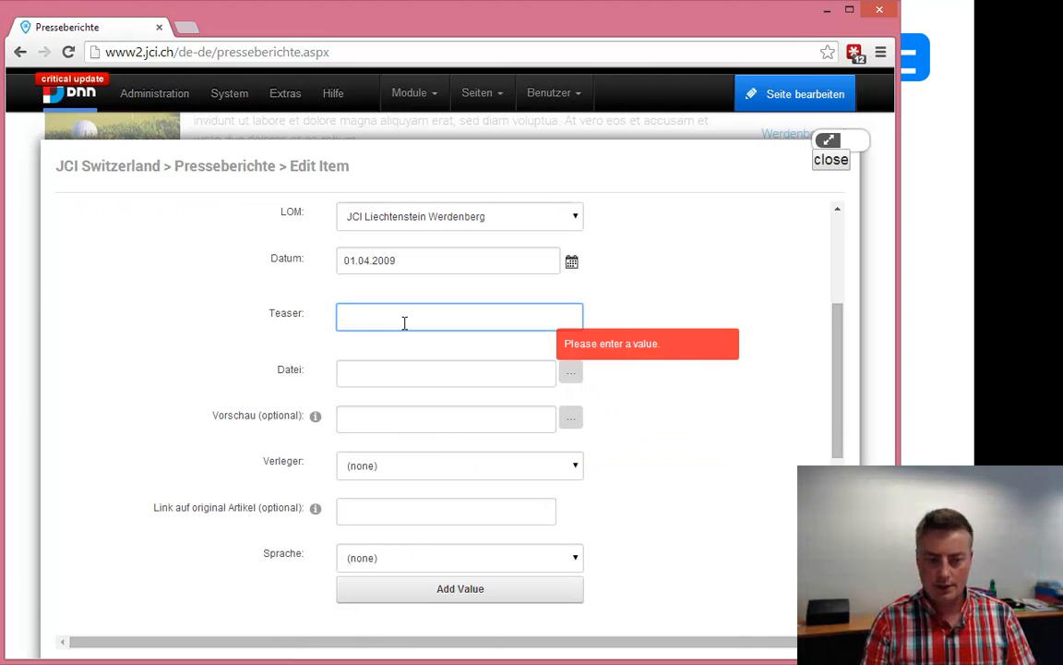
pyautogui.write('Checkübergabe an Bertrand')
pyautogui.hotkey('ctrl', 'a')
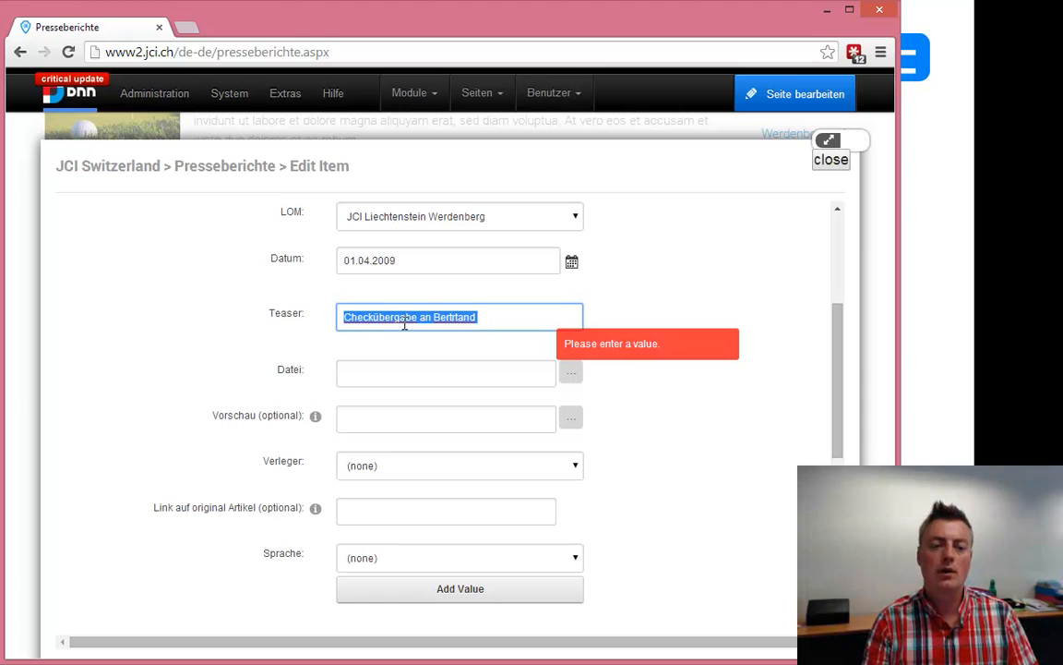
pyautogui.press('BackSpace')
pyautogui.write('Presseb')
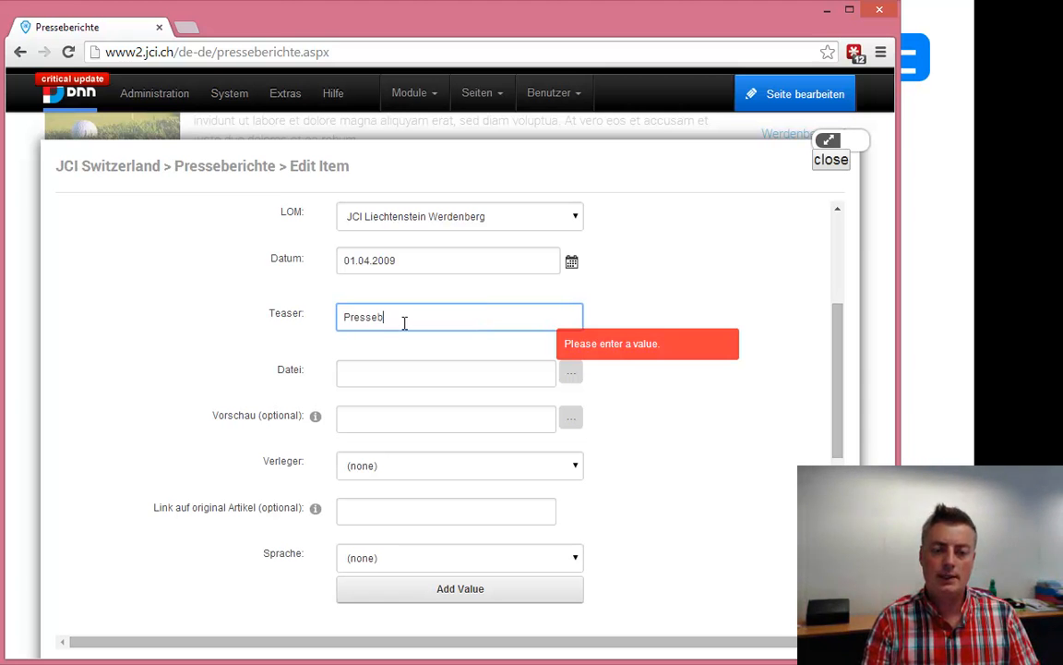
pyautogui.write('ericht über Be')
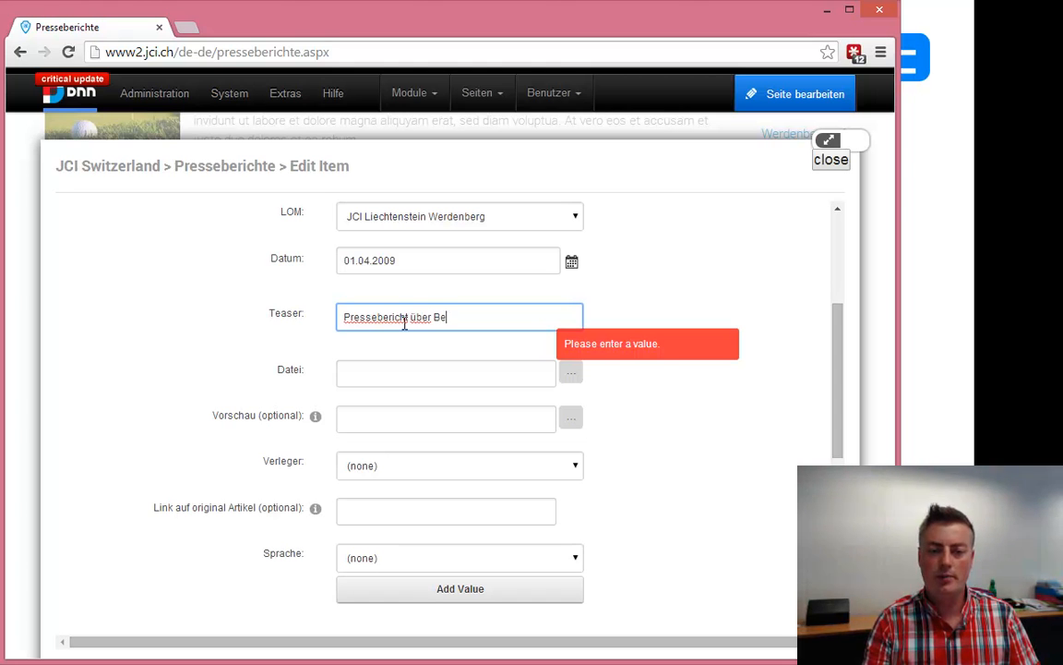
pyautogui.write('nefiz mit Piccard ')
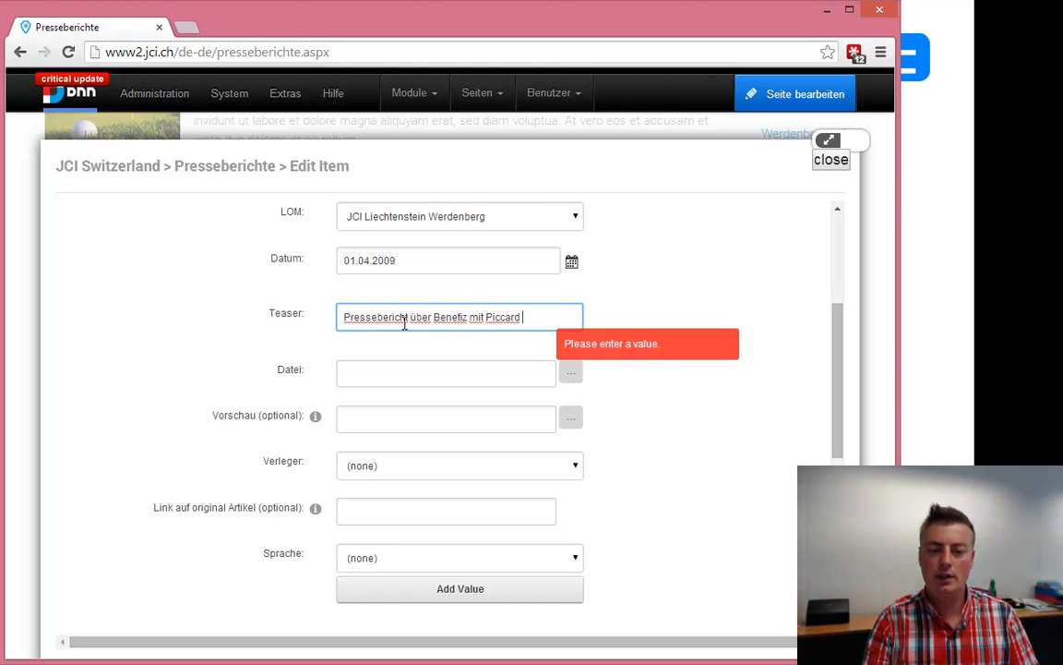
pyautogui.write('und Kurt Aeschbacher')
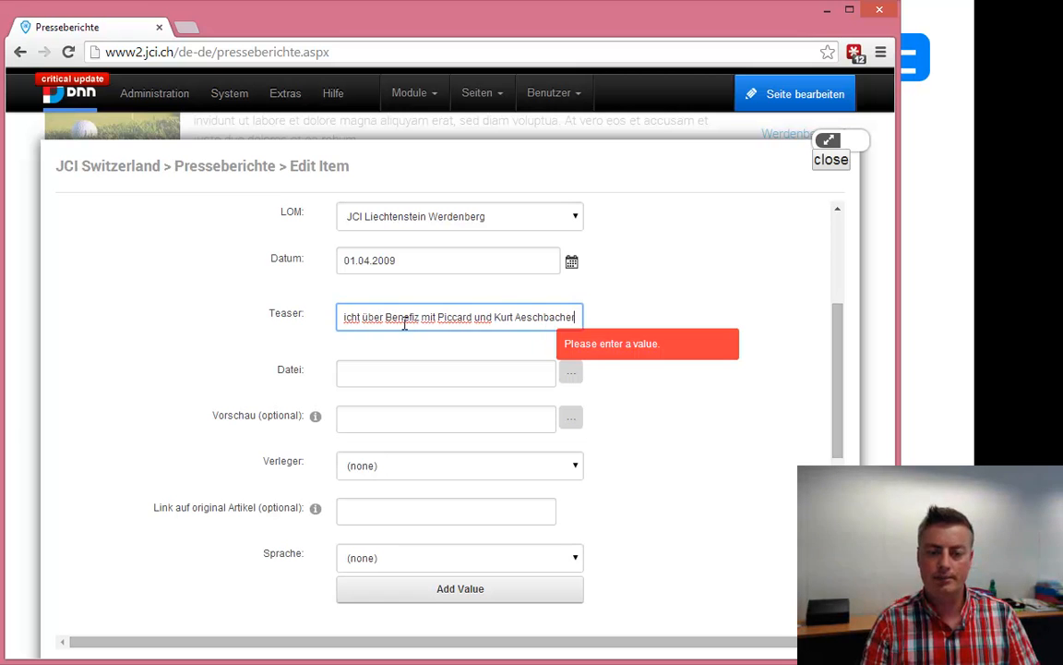
pyautogui.press('Tab')
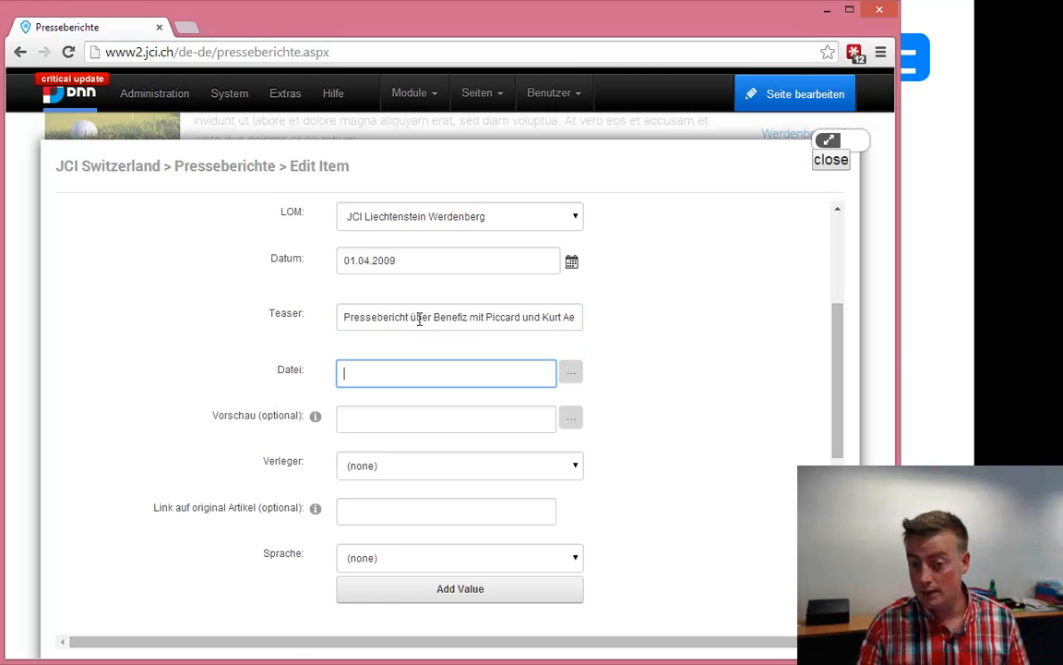
# For the report's Datei, choose 2009-11-30 JCI LW wundo.pdf from Downloads as an upload into the Media/2000/2009 folder
pyautogui.click(573, 375)
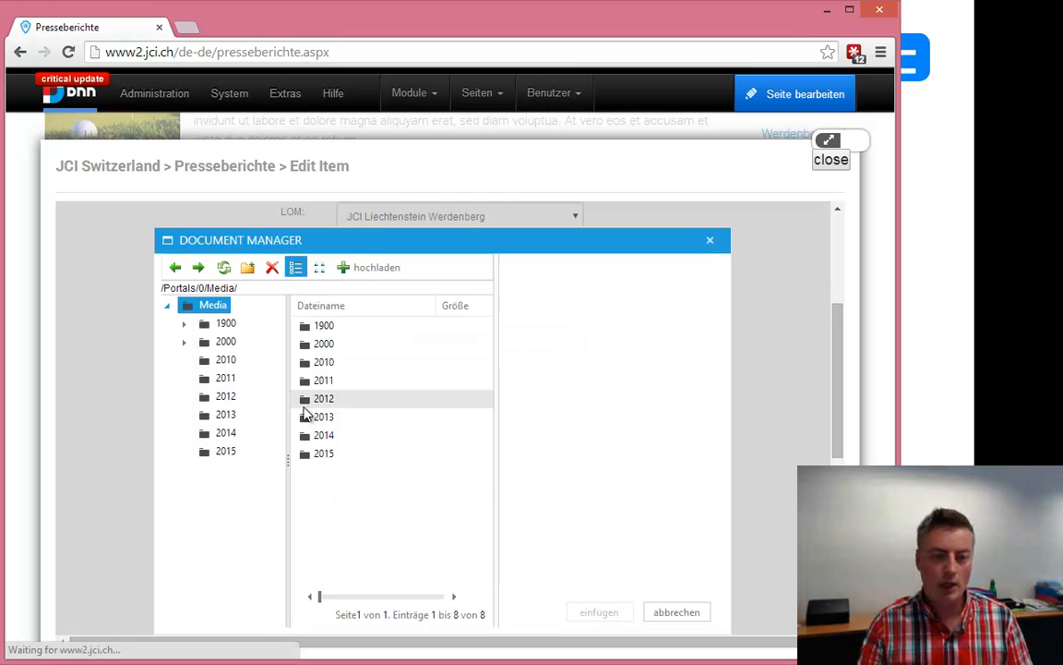
pyautogui.click(184, 341)
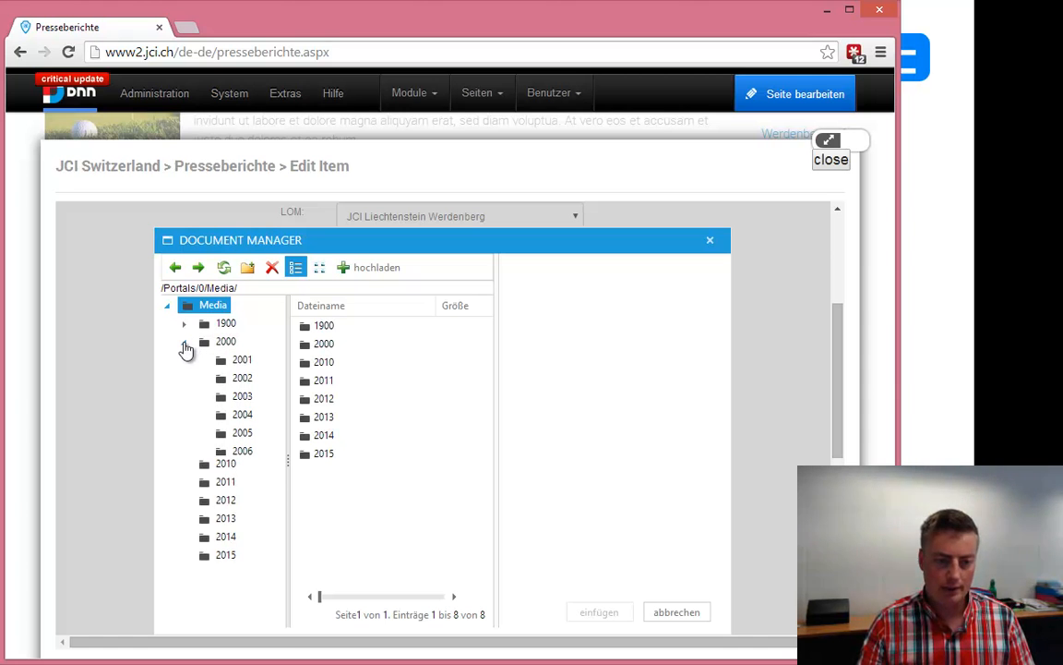
pyautogui.click(243, 506)
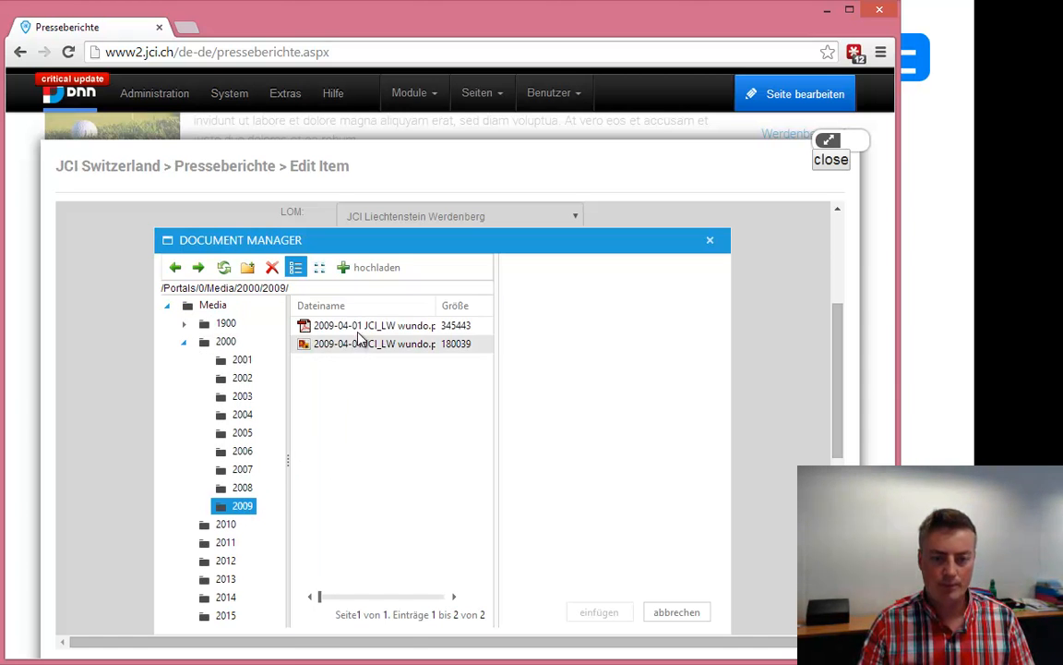
pyautogui.click(379, 274)
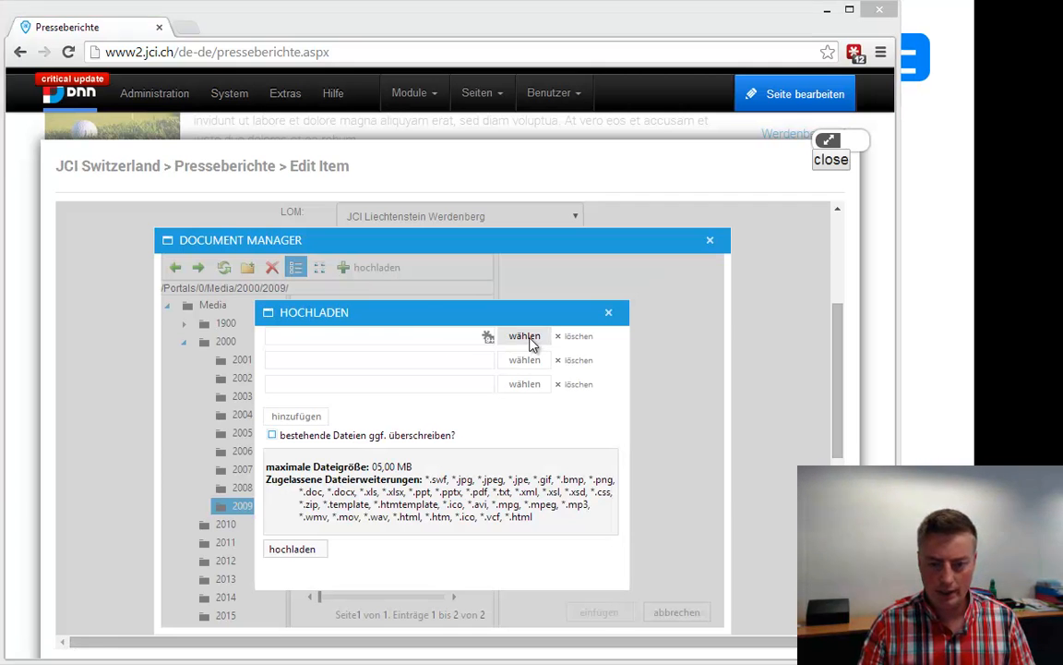
pyautogui.click(525, 337)
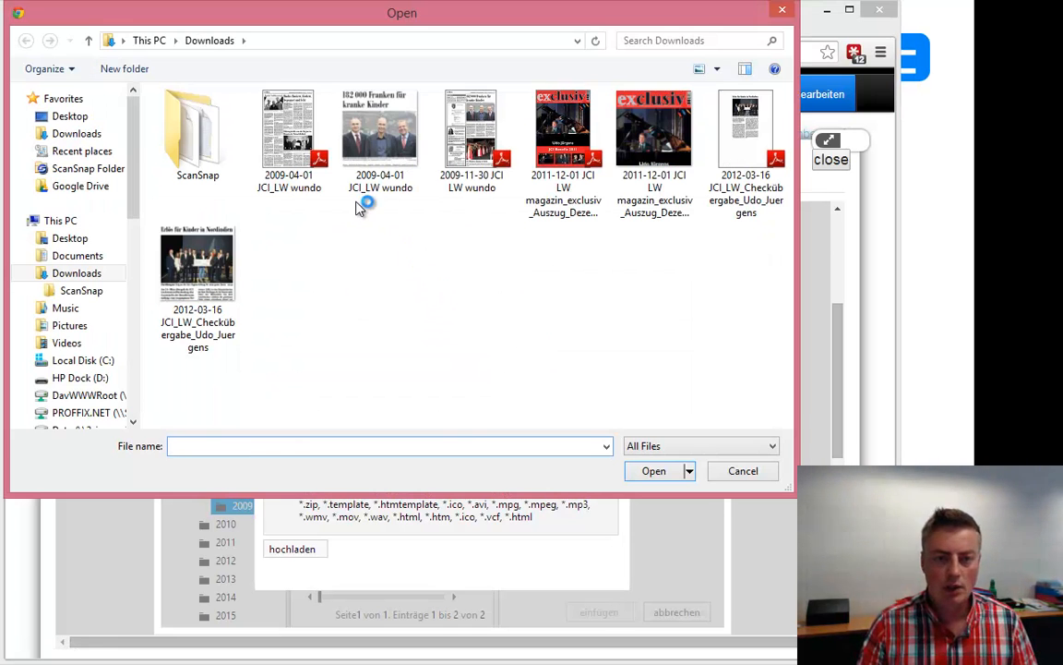
pyautogui.click(474, 199)
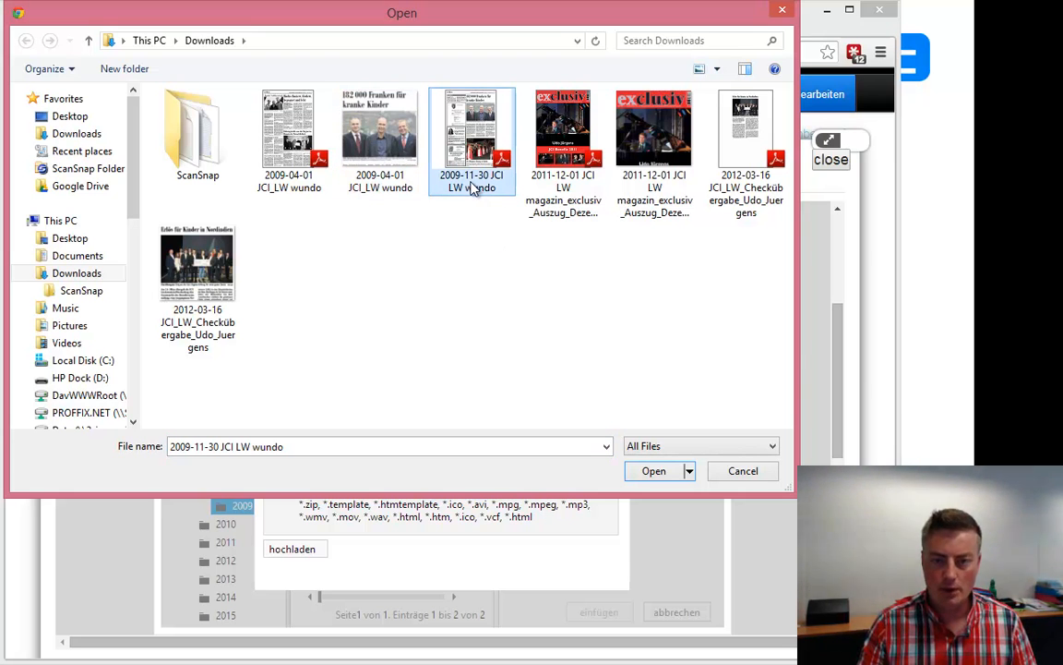
pyautogui.doubleClick(486, 191)
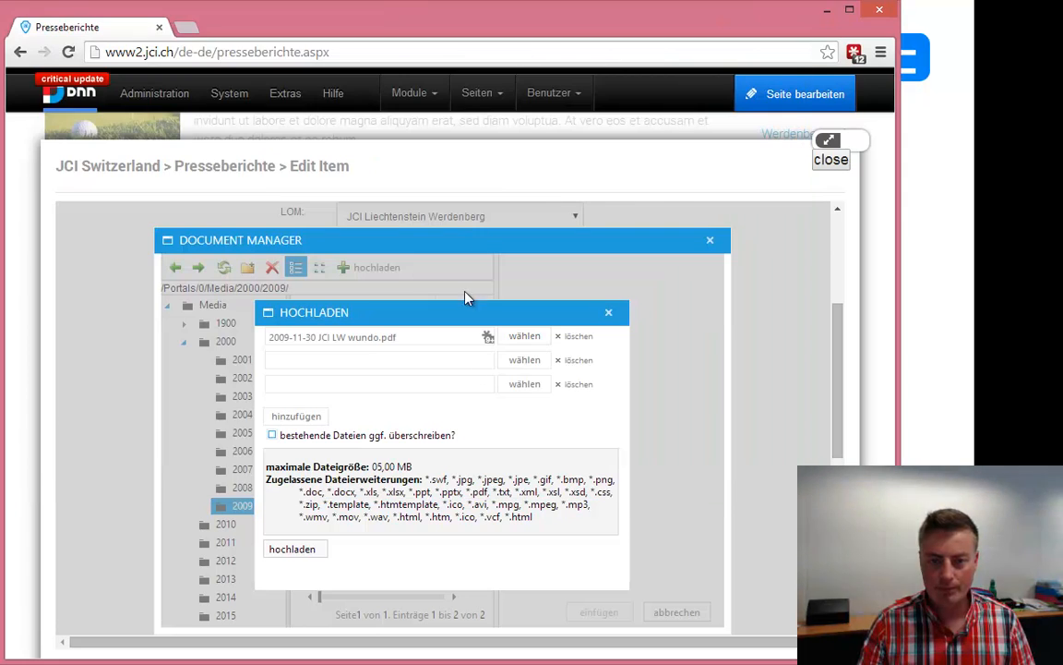
# Rename the preview image 2009-04-01 JCI_LW wundo in Downloads as 2009-11-30 JCI_LW wundo while choosing the second upload file
pyautogui.click(525, 358)
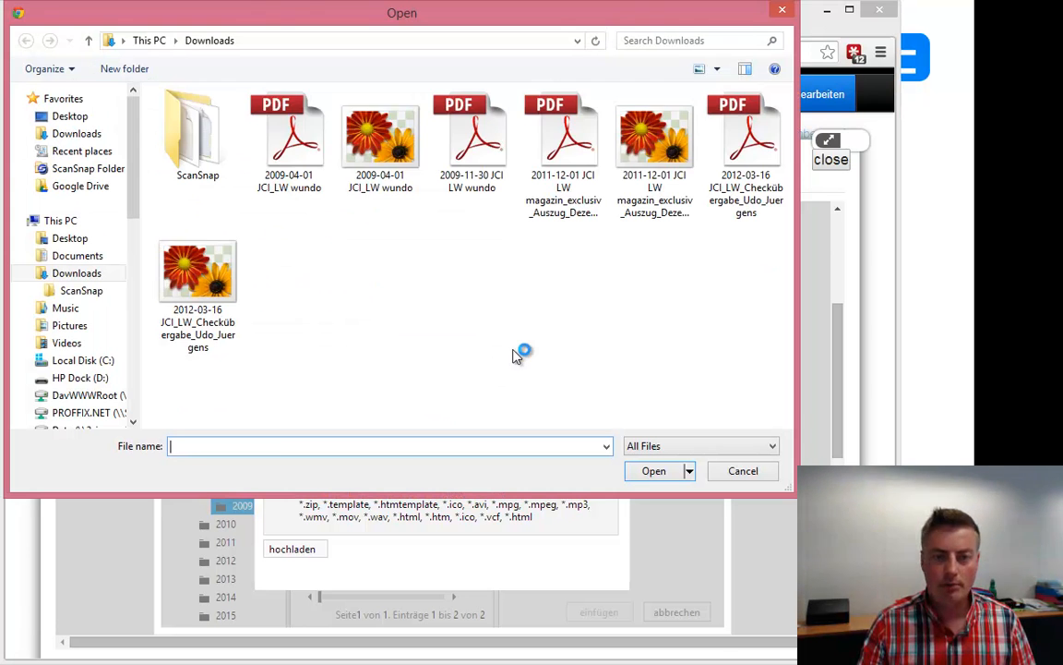
pyautogui.click(374, 185)
pyautogui.click(379, 182)
pyautogui.click(370, 174)
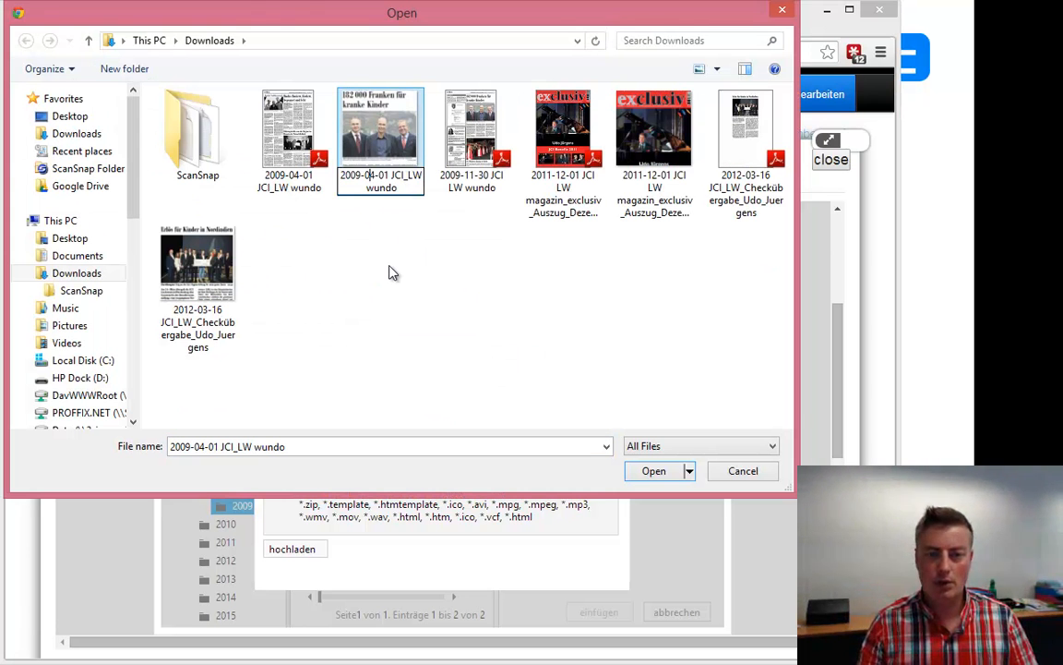
pyautogui.press('BackSpace')
pyautogui.press('BackSpace')
pyautogui.write('11')
pyautogui.press('Delete')
pyautogui.press('Delete')
pyautogui.write('30')
pyautogui.press('Return')
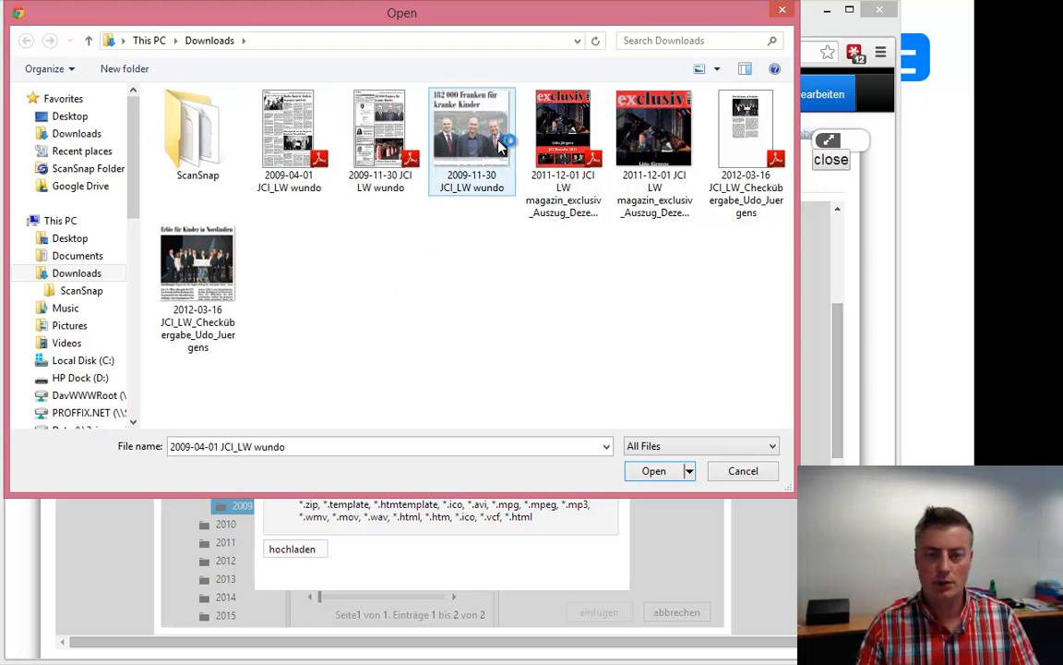
# Upload the PDF together with the renamed preview image, and insert 2009-11-30 JCI LW wundo.pdf as the report's Datei
pyautogui.doubleClick(448, 125)
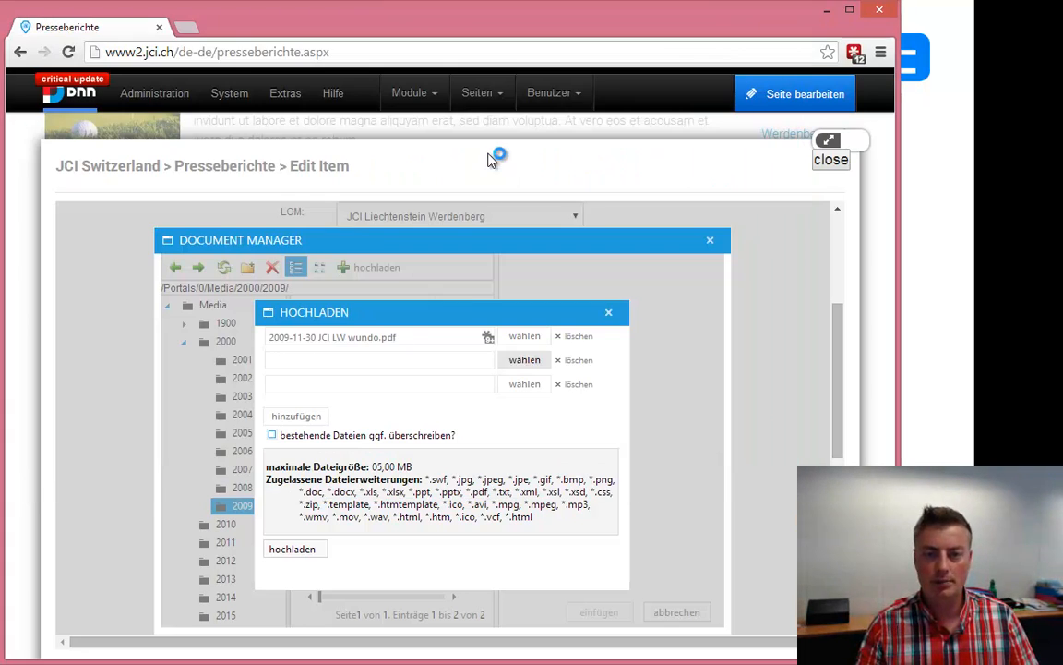
pyautogui.click(319, 552)
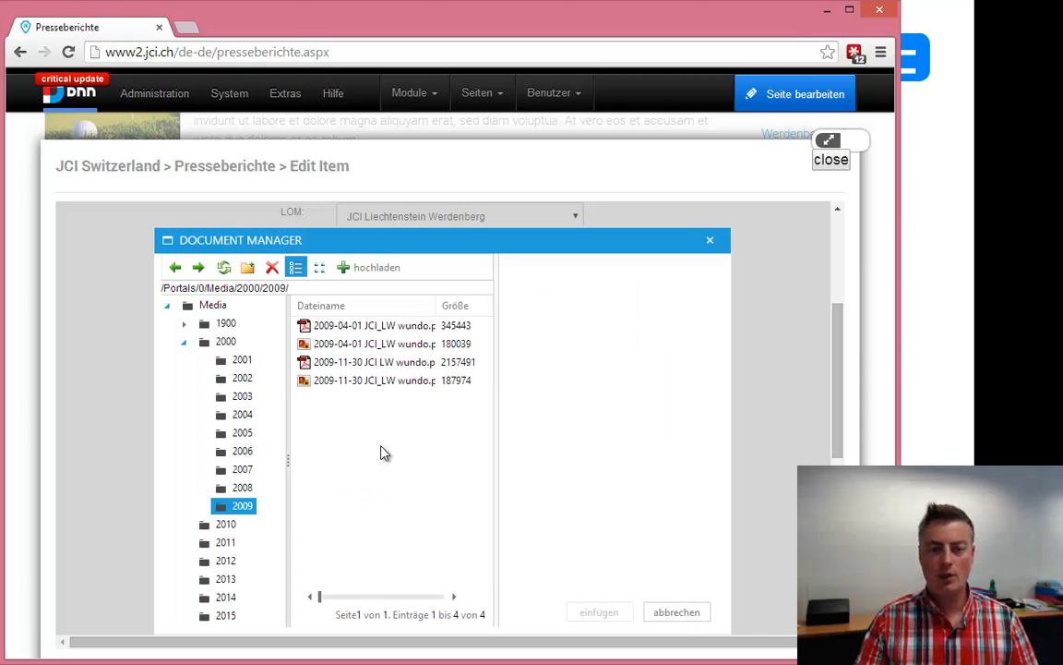
pyautogui.click(360, 363)
pyautogui.doubleClick(360, 368)
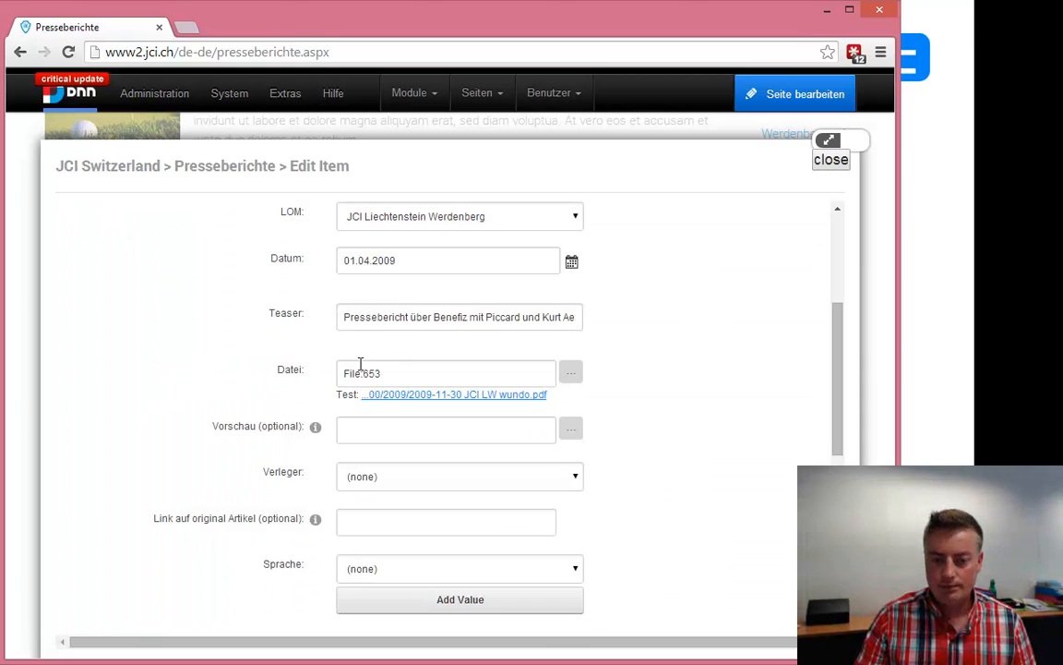
# Set the report's Vorschau to 2009-11-30 JCI_LW wundo.png from the Media/2000/2009 folder
pyautogui.click(571, 430)
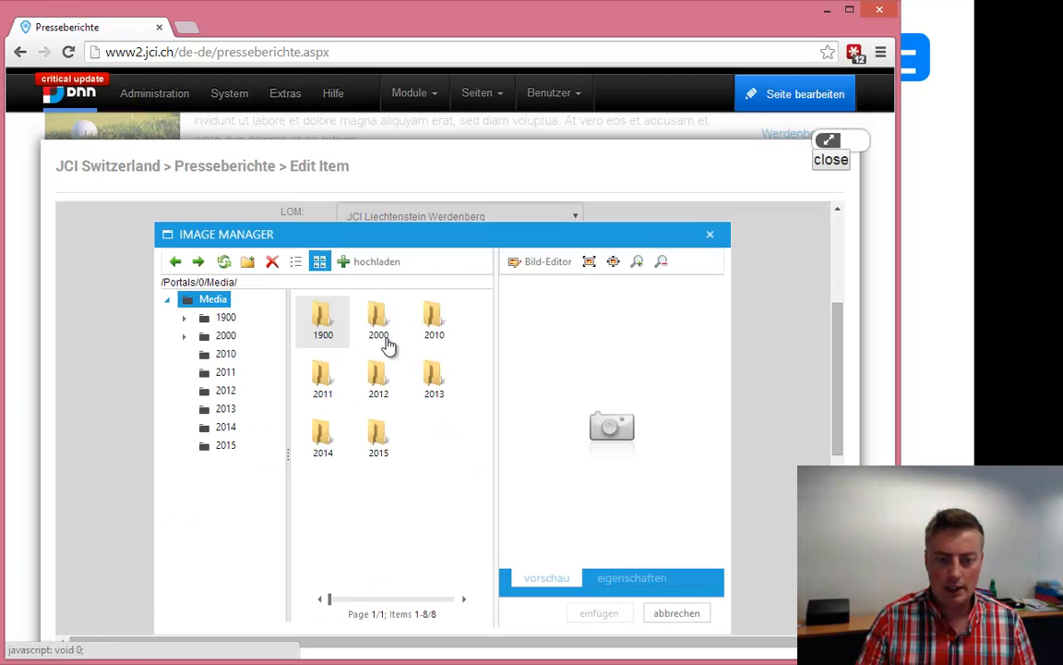
pyautogui.doubleClick(380, 325)
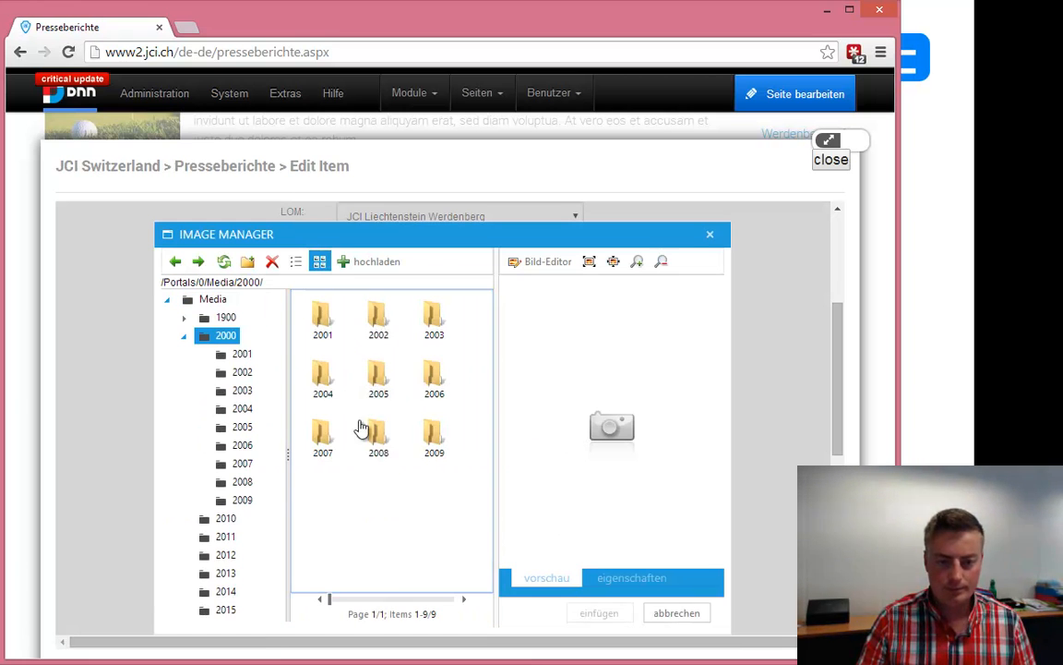
pyautogui.doubleClick(432, 447)
pyautogui.click(382, 358)
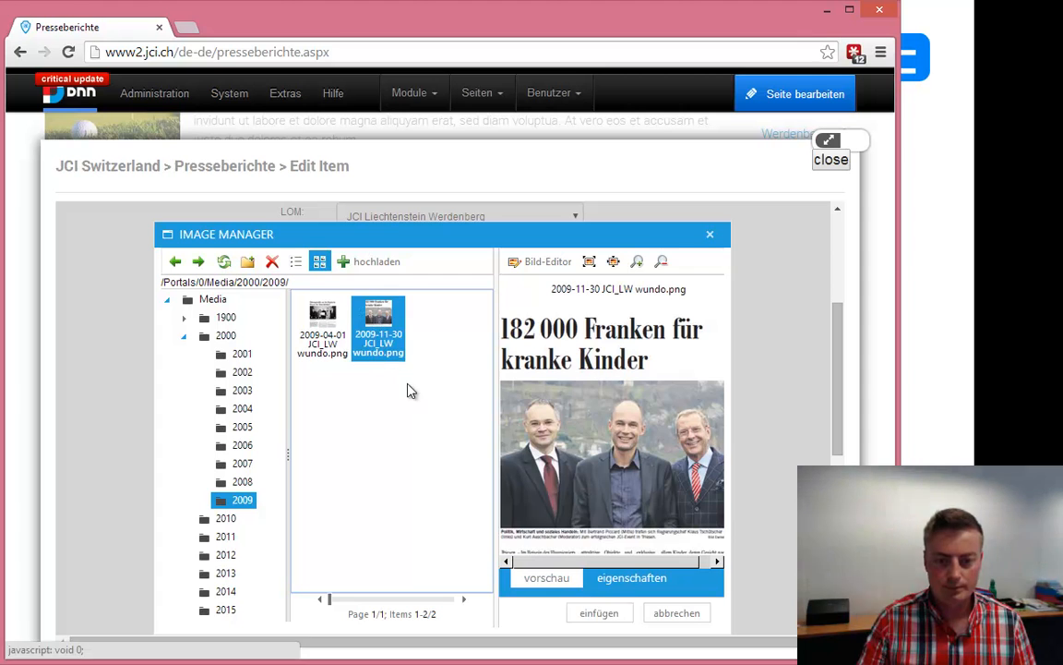
pyautogui.click(600, 614)
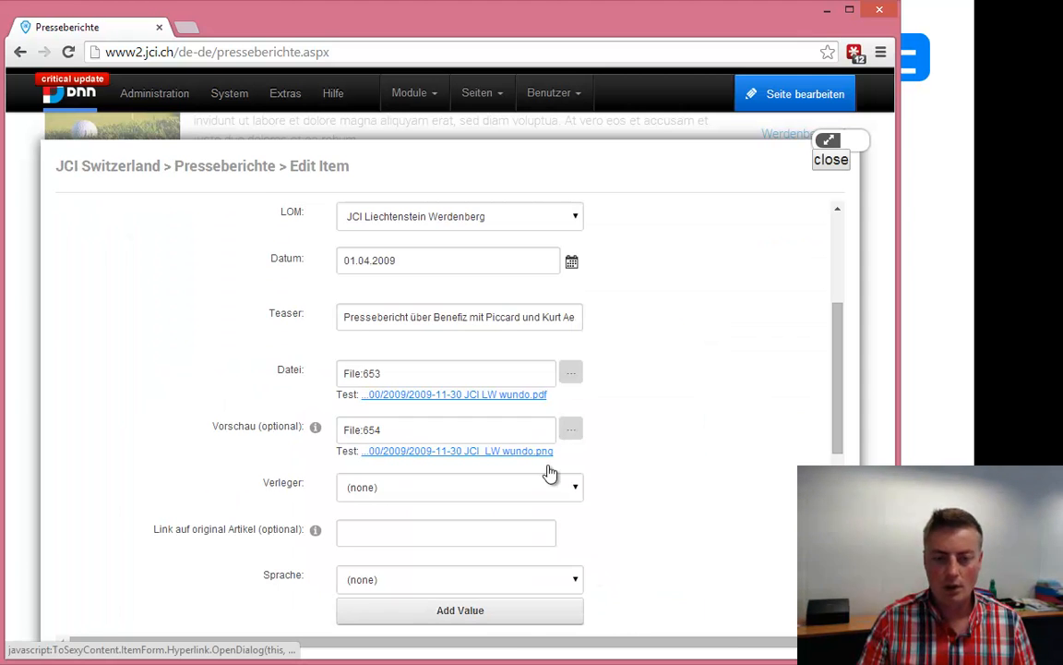
# Set the report's Datum to 30.11.2009
pyautogui.doubleClick(361, 262)
pyautogui.write('01.04.2009')
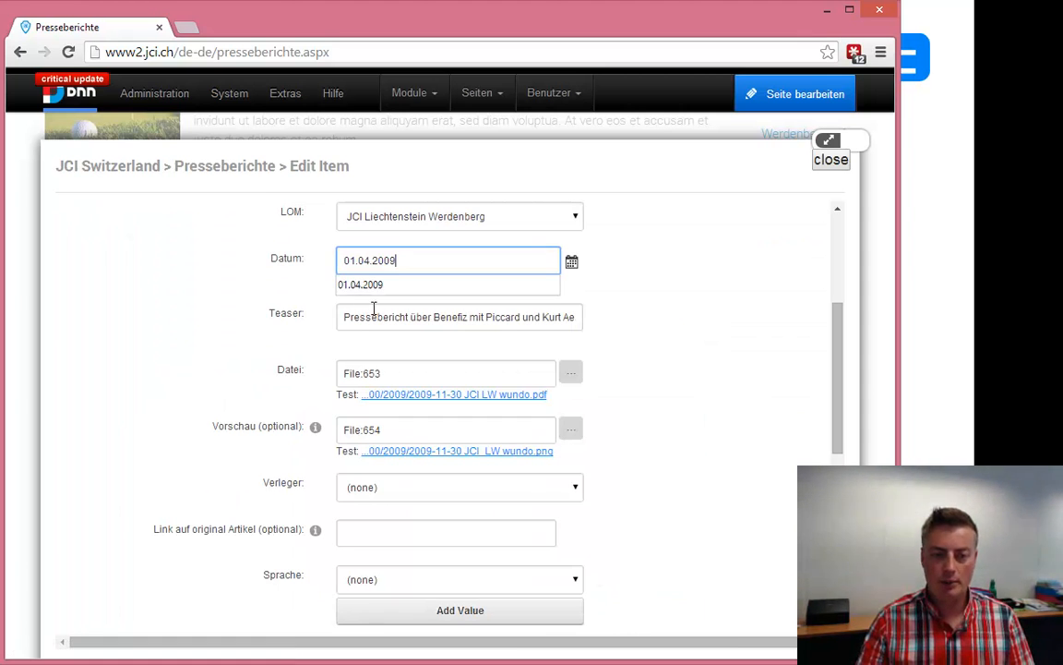
pyautogui.press('Delete')
pyautogui.press('Delete')
pyautogui.write('11')
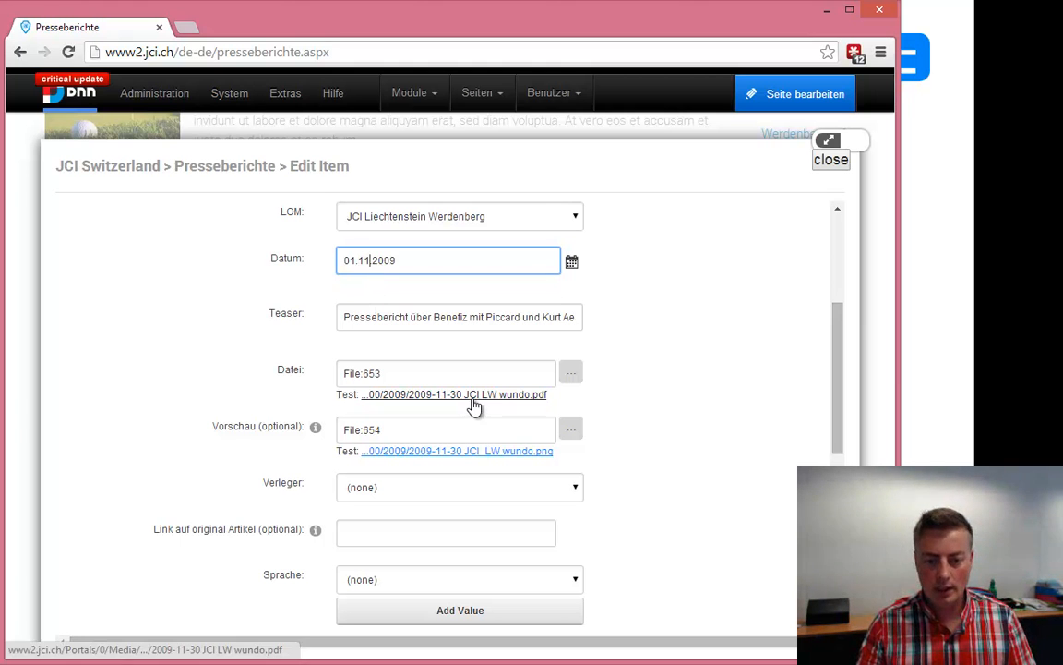
pyautogui.doubleClick(347, 262)
pyautogui.hotkey('shift', 'Right')
pyautogui.hotkey('shift', 'Right')
pyautogui.write('30')
pyautogui.moveTo(573, 374)
pyautogui.click(637, 430)
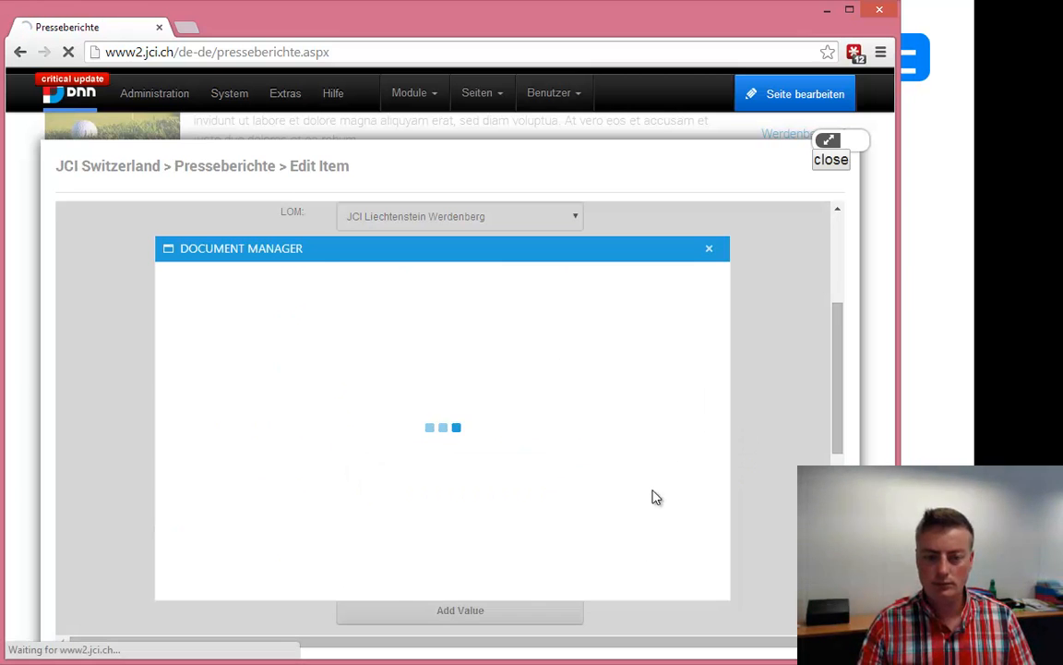
pyautogui.click(709, 242)
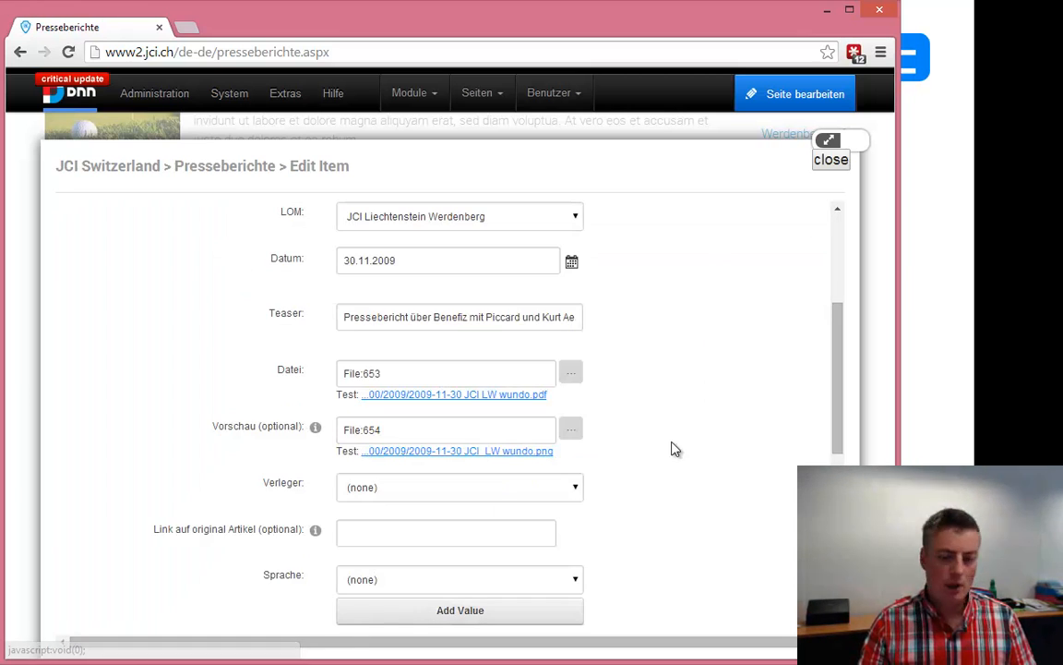
# Save the report with Vaterland as its Verleger and Deutsch as its Sprache
pyautogui.click(483, 489)
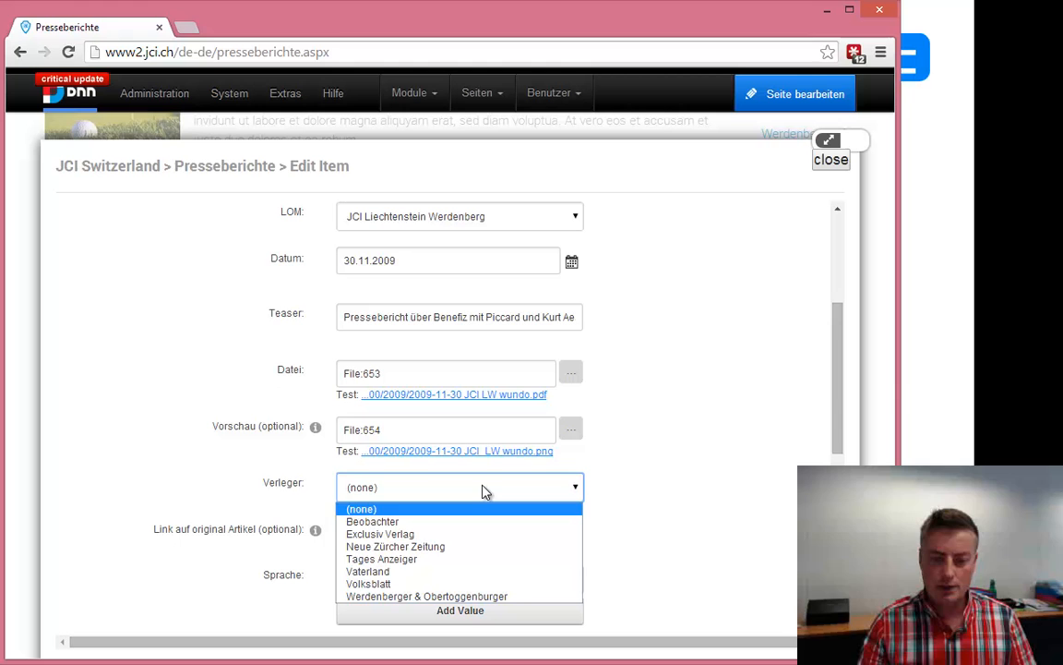
pyautogui.click(406, 572)
pyautogui.scroll(-3, 670, 535)
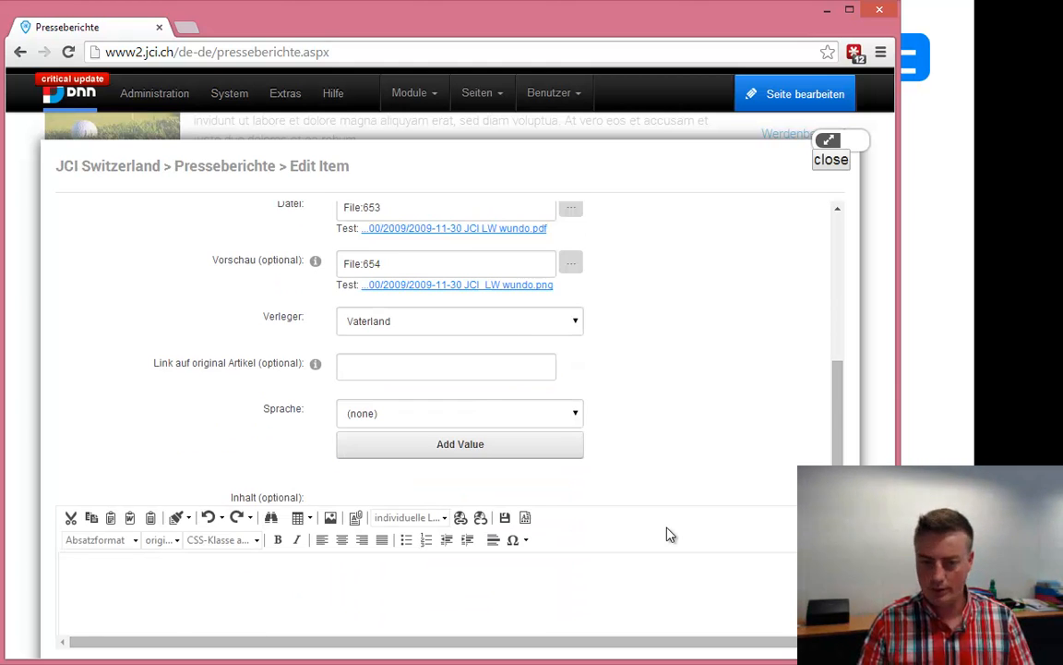
pyautogui.click(470, 415)
pyautogui.click(428, 447)
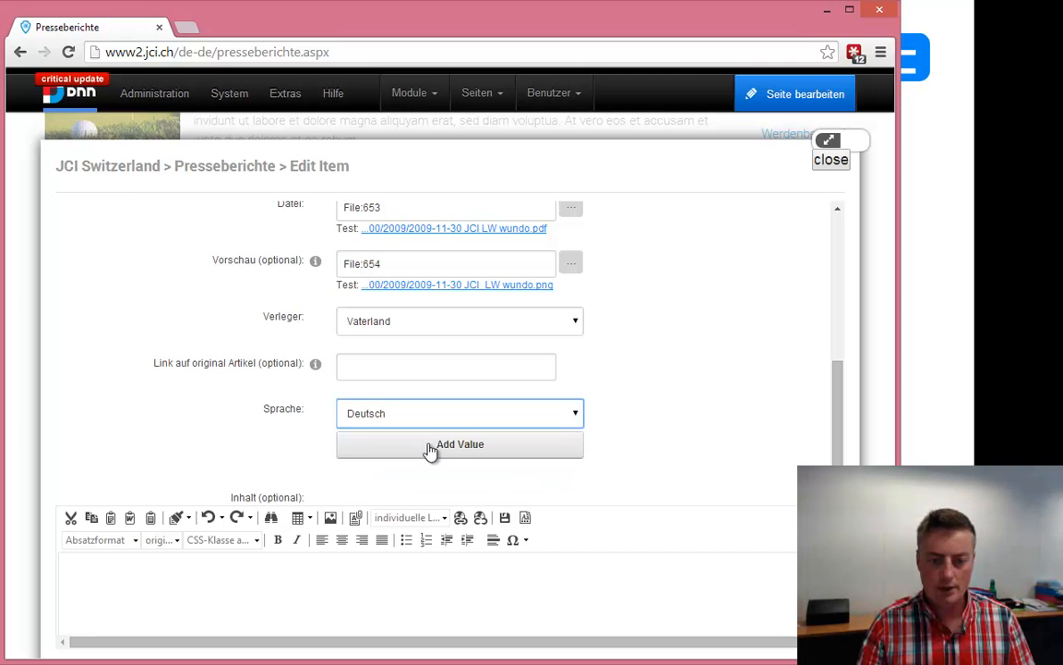
pyautogui.scroll(-5, 705, 429)
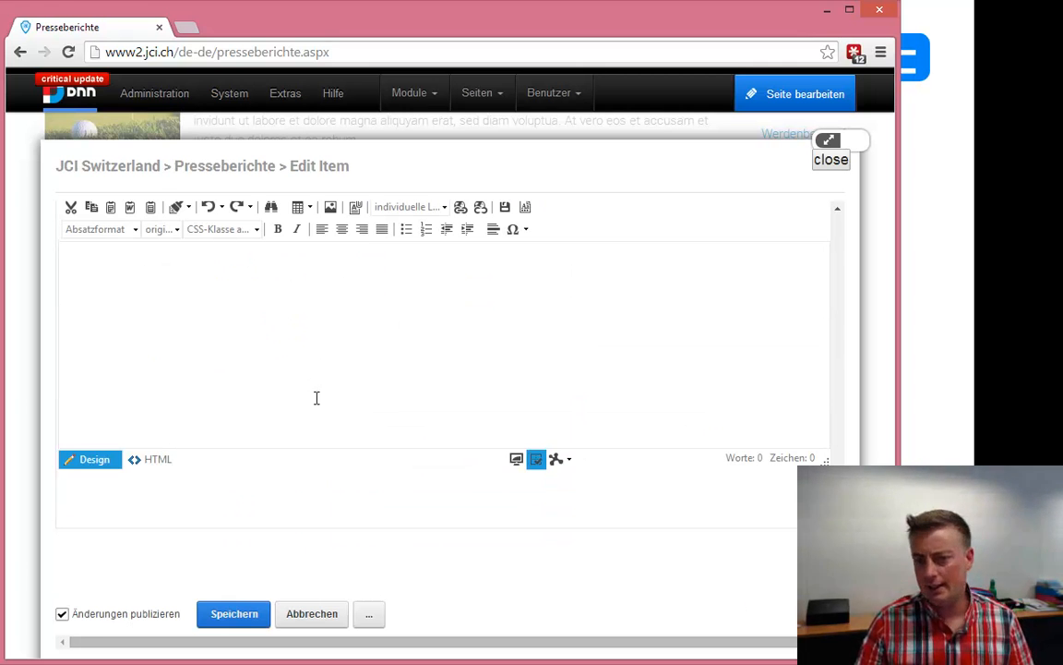
pyautogui.click(249, 617)
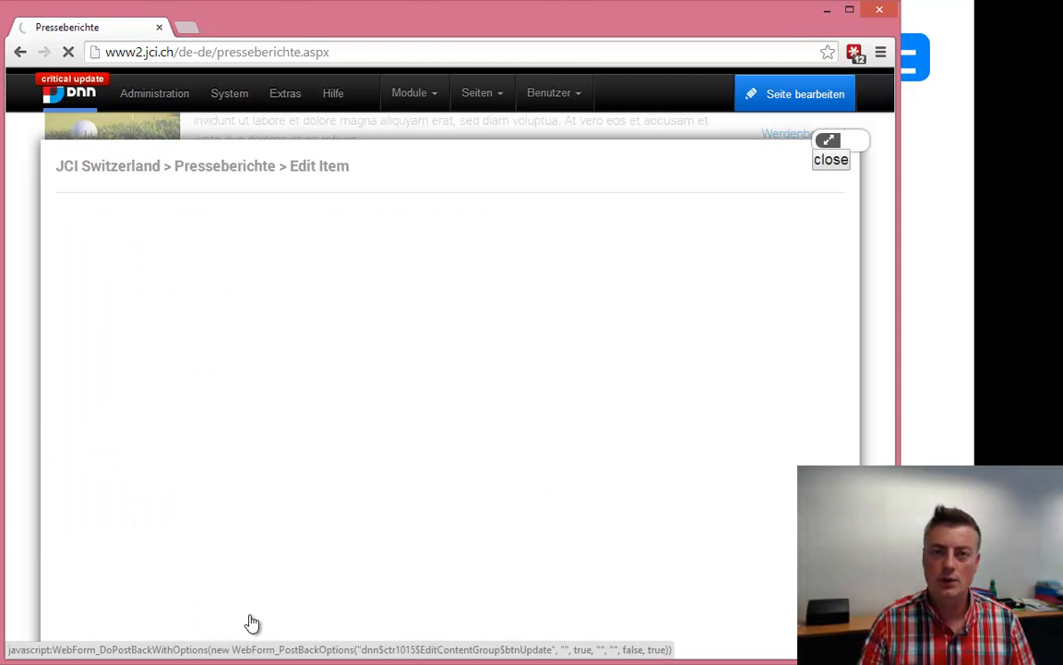
# Check the "182'000 Franken für kranke Kinder" entry in the press report list, viewing its enlarged preview and the neighbouring entries
pyautogui.scroll(-15, 443, 552)
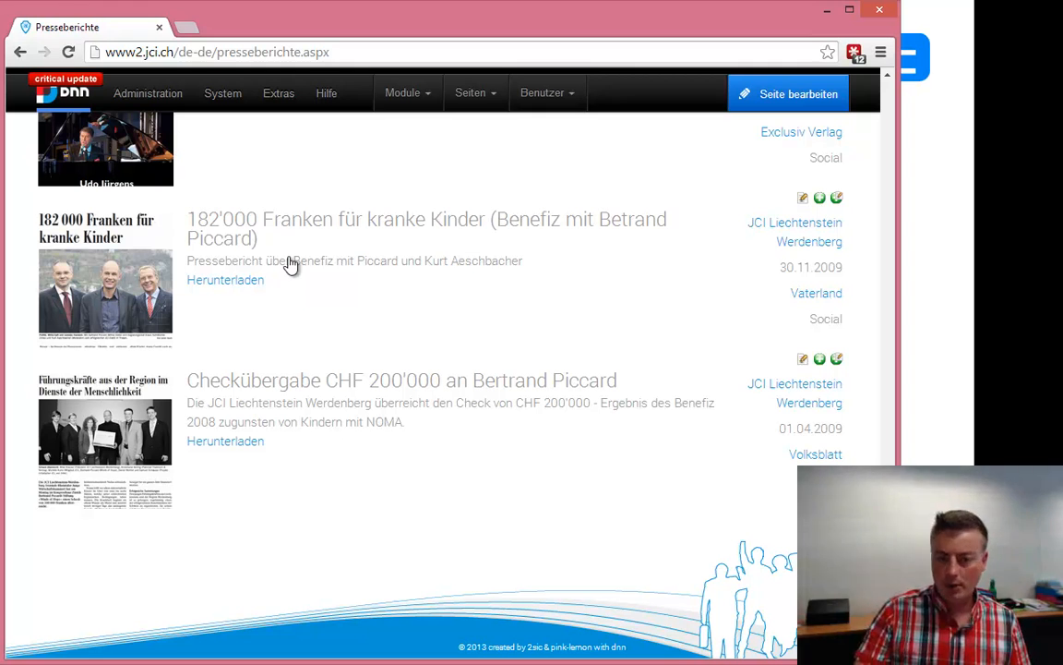
pyautogui.click(291, 264)
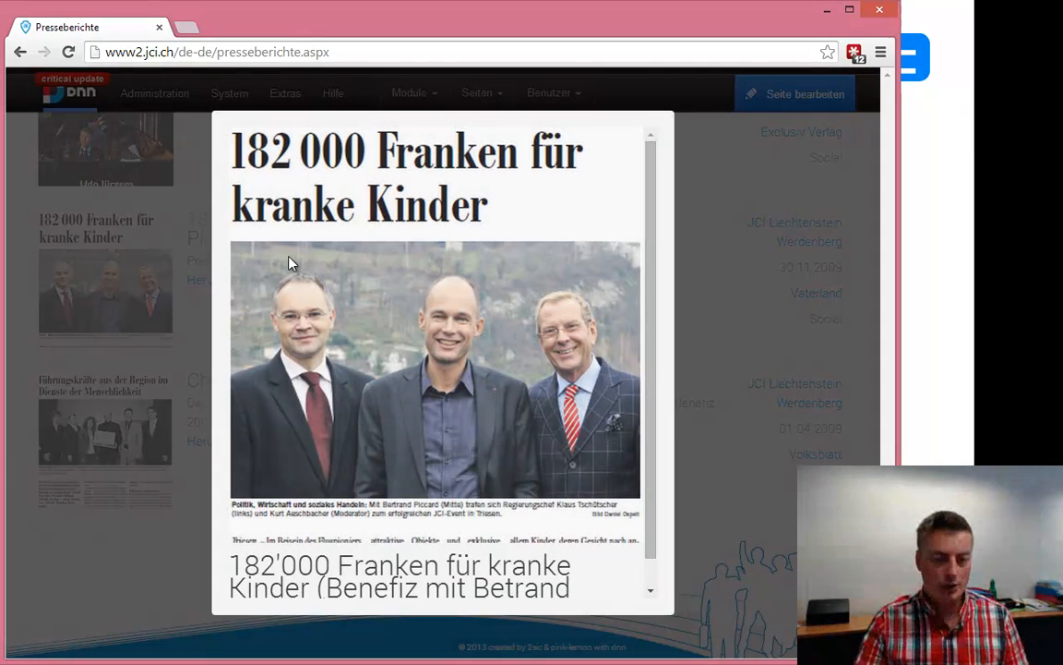
pyautogui.scroll(-1, 437, 347)
pyautogui.scroll(1, 436, 347)
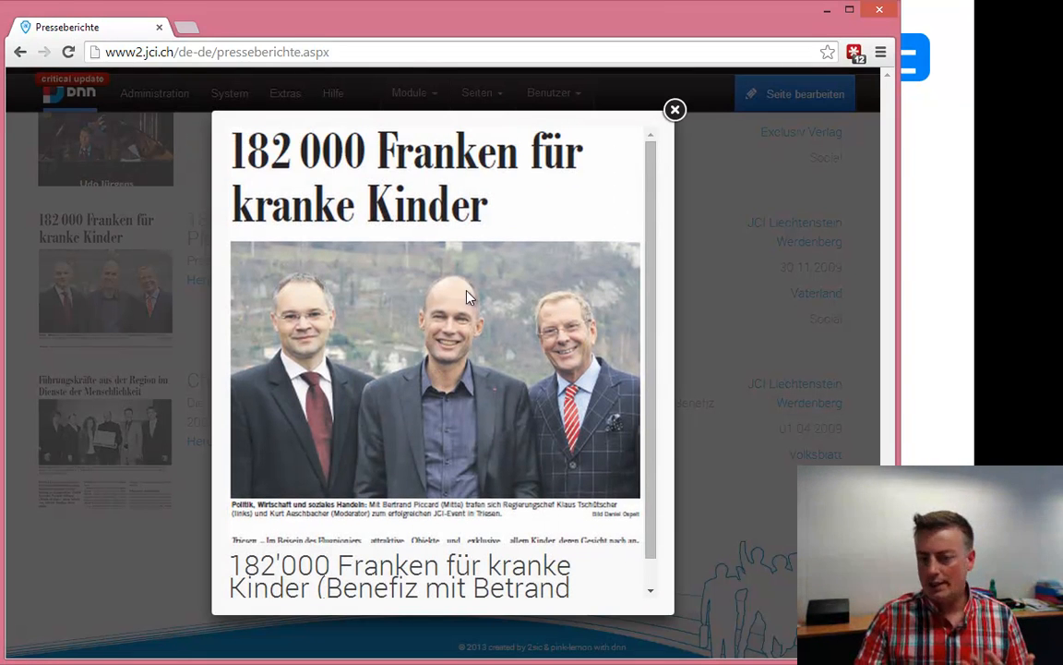
pyautogui.click(675, 111)
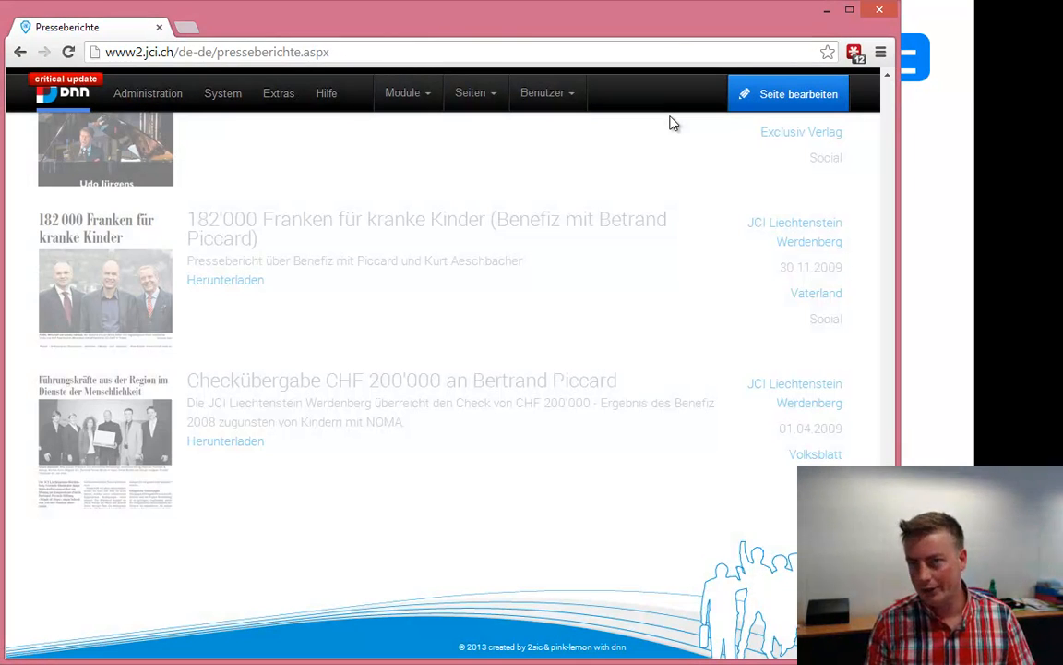
pyautogui.scroll(5, 318, 290)
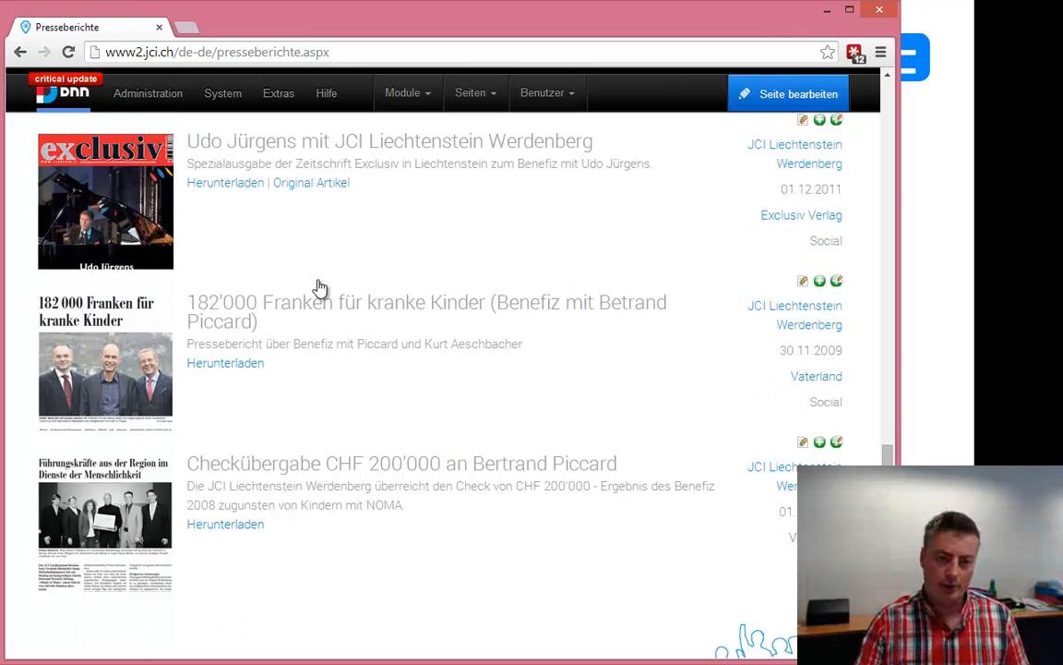
pyautogui.scroll(1, 310, 270)
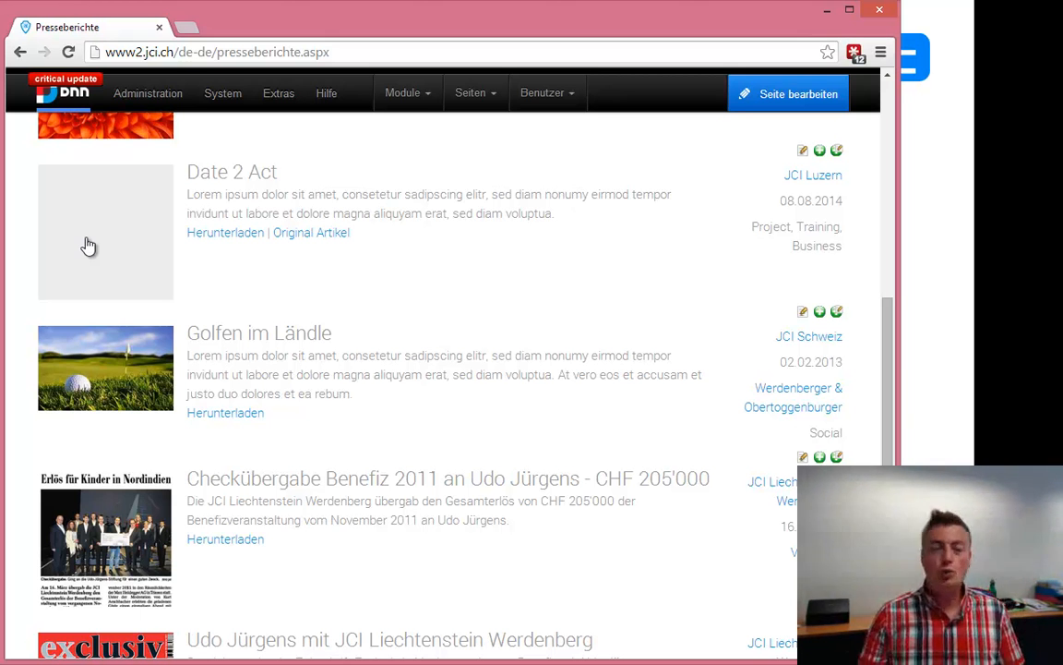
pyautogui.scroll(-5, 337, 340)
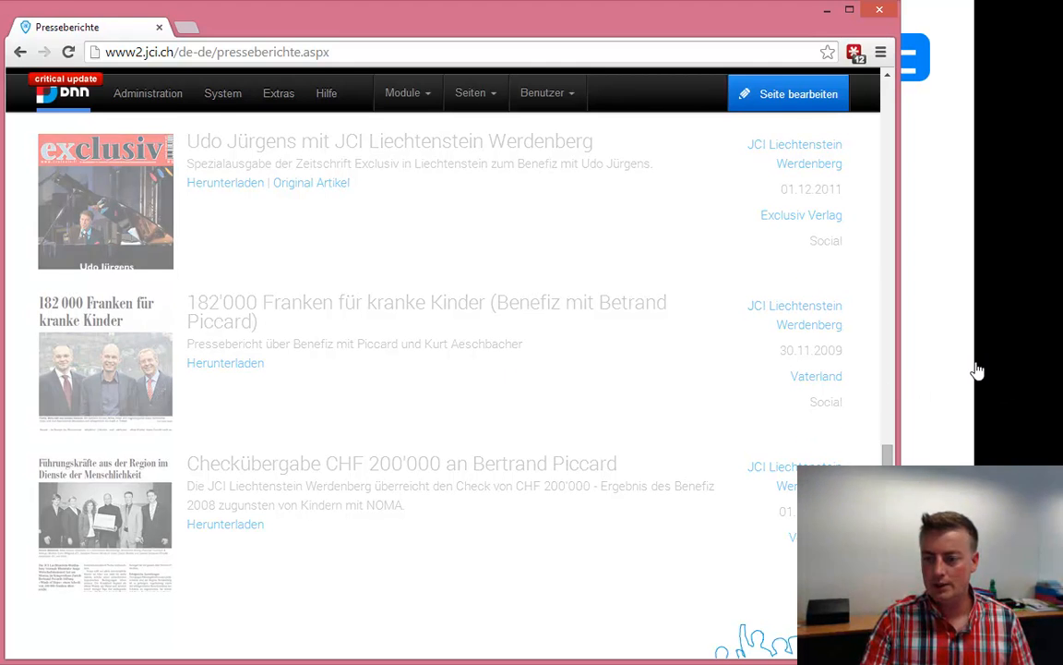
pyautogui.click(977, 370)
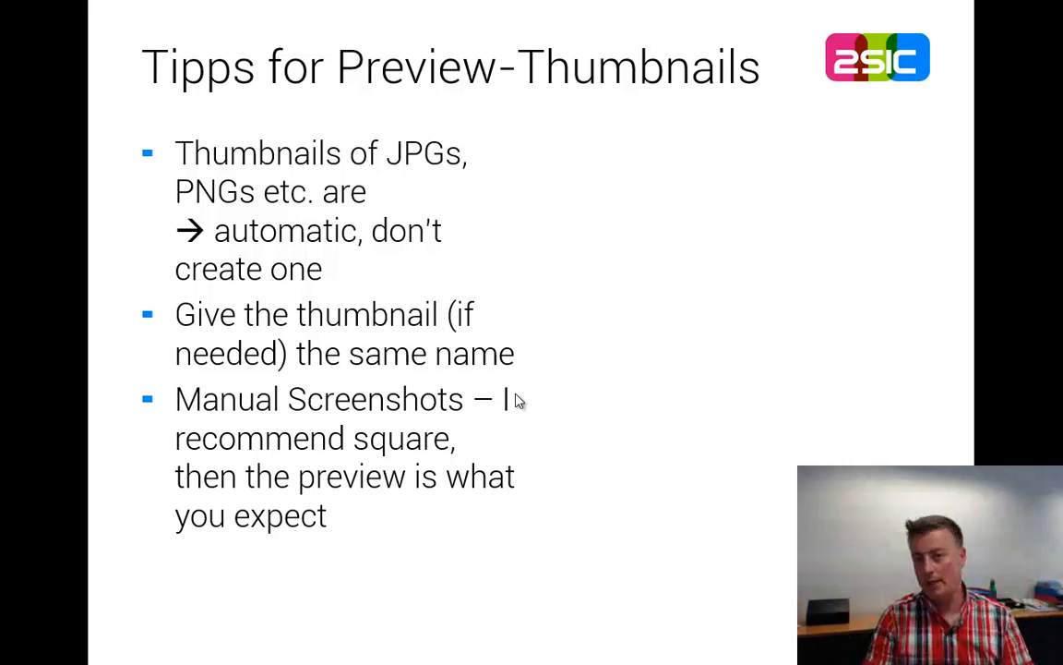
pyautogui.click(466, 444)
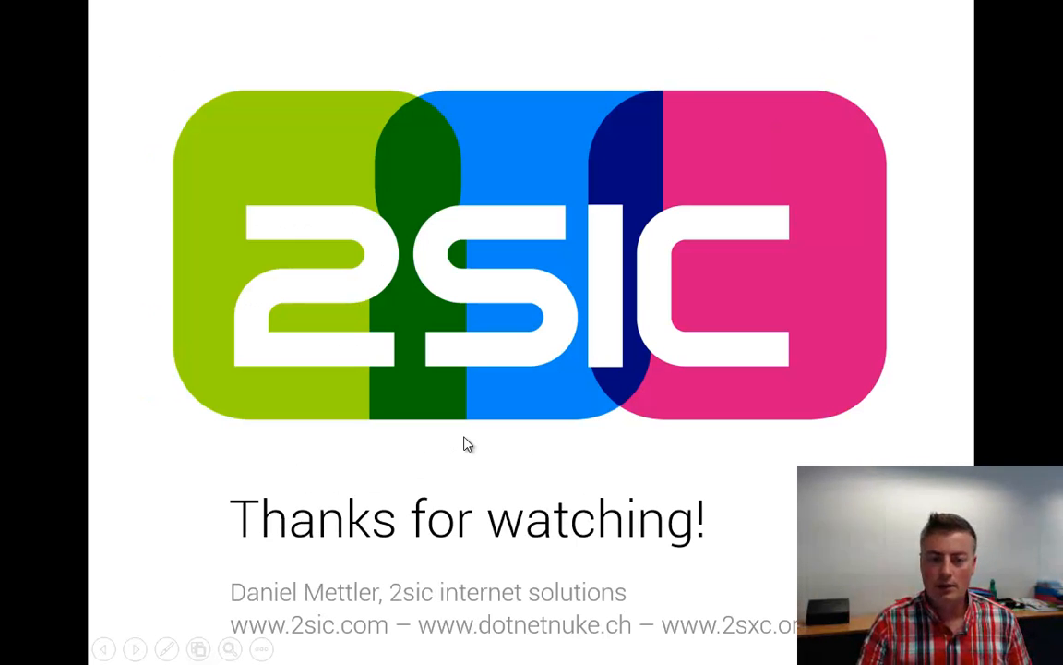